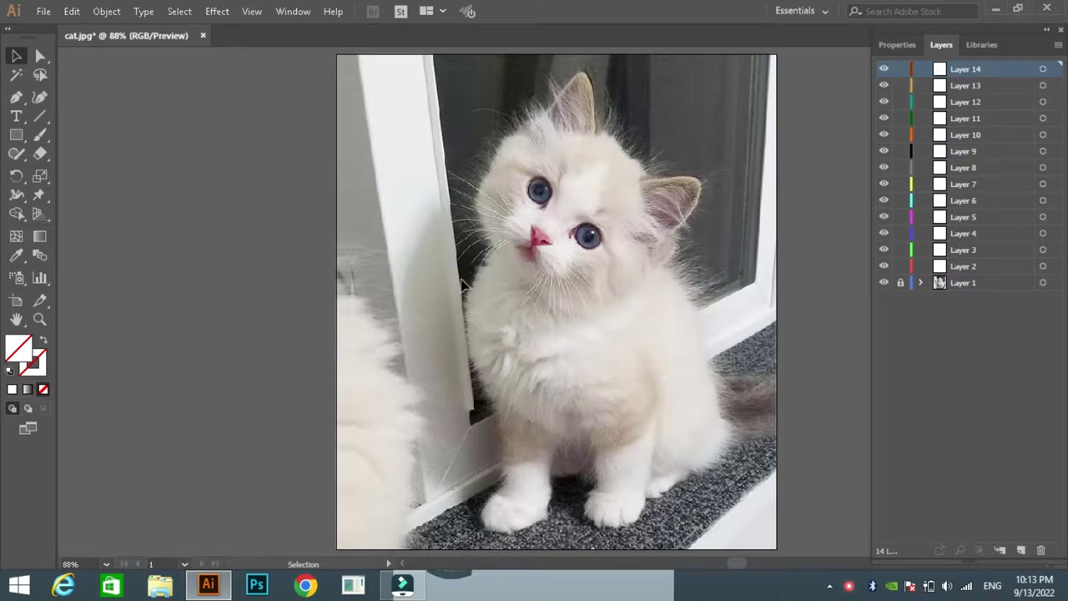
# Zoom the cat photo to 400% and pan to frame its eyes and nose
pyautogui.click(109, 566)
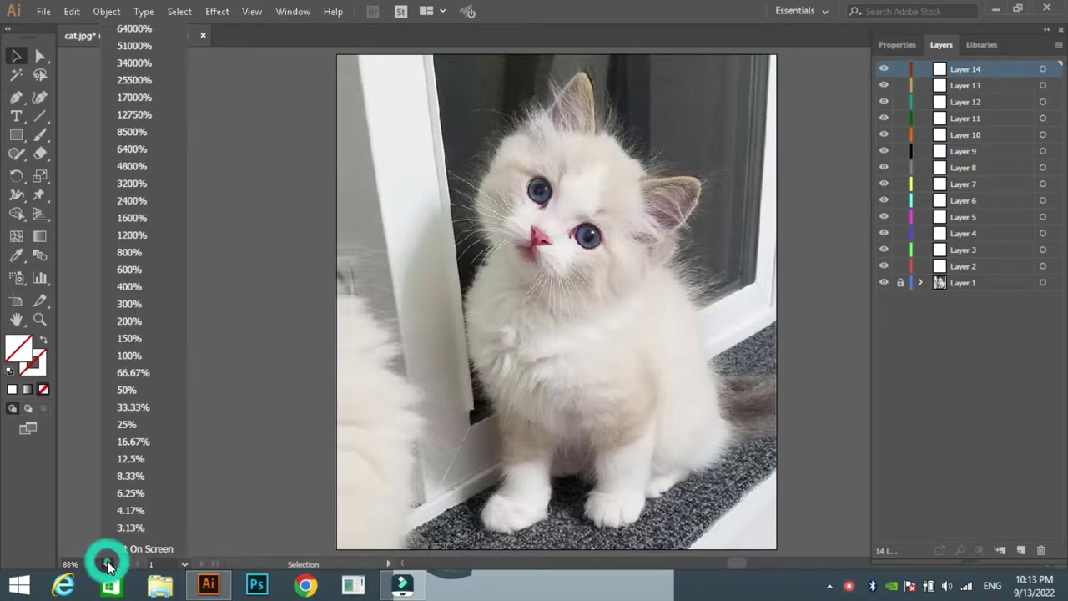
pyautogui.click(131, 292)
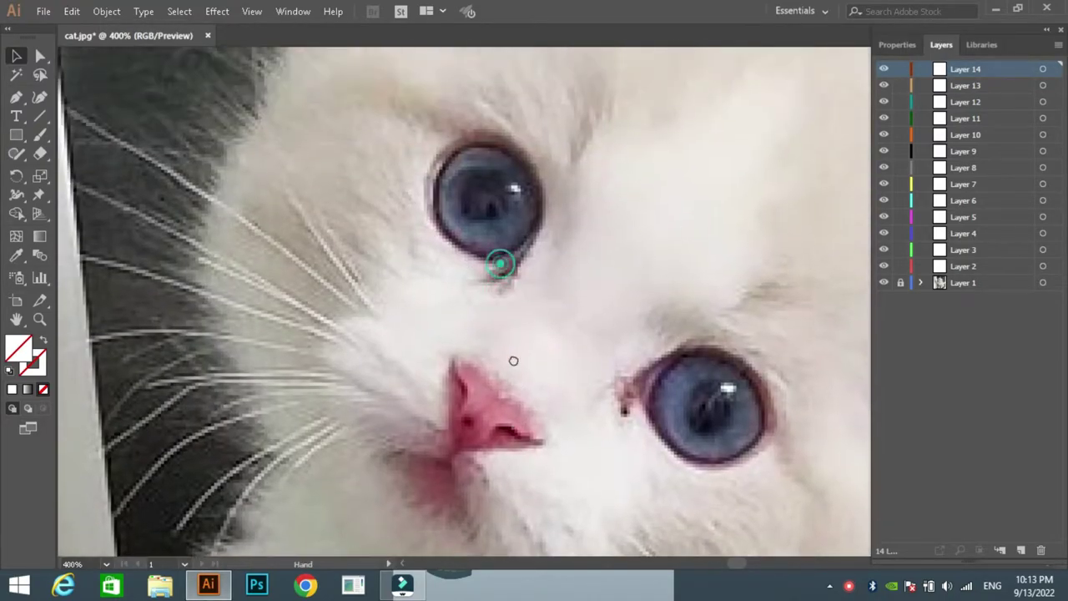
pyautogui.moveTo(443, 187); pyautogui.dragTo(517, 287)
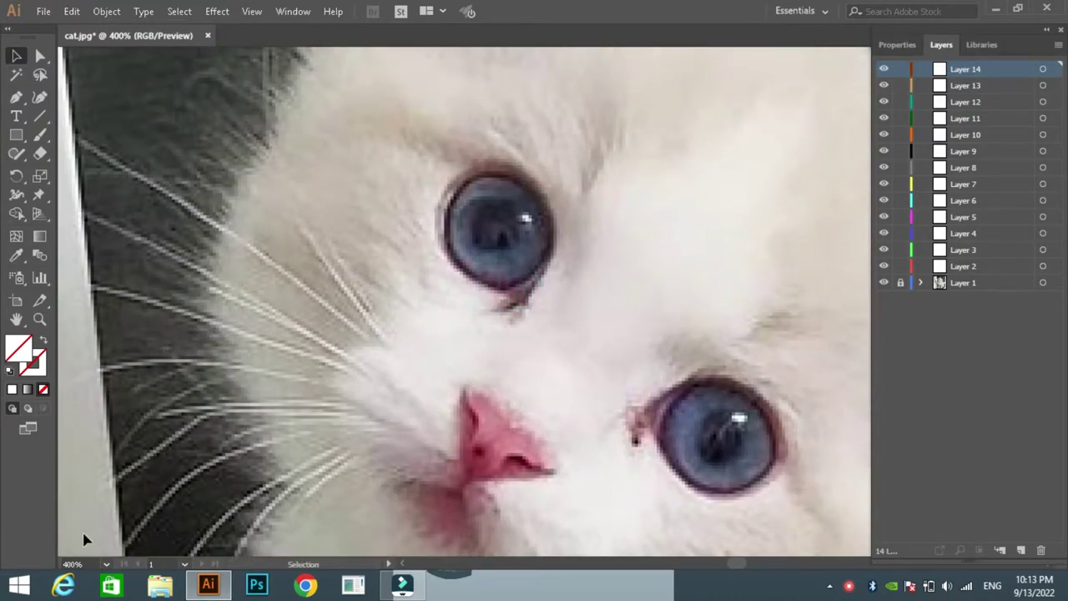
pyautogui.click(106, 565)
# At 600% zoom, trace the left eye's rim with the Curvature Tool
pyautogui.click(127, 271)
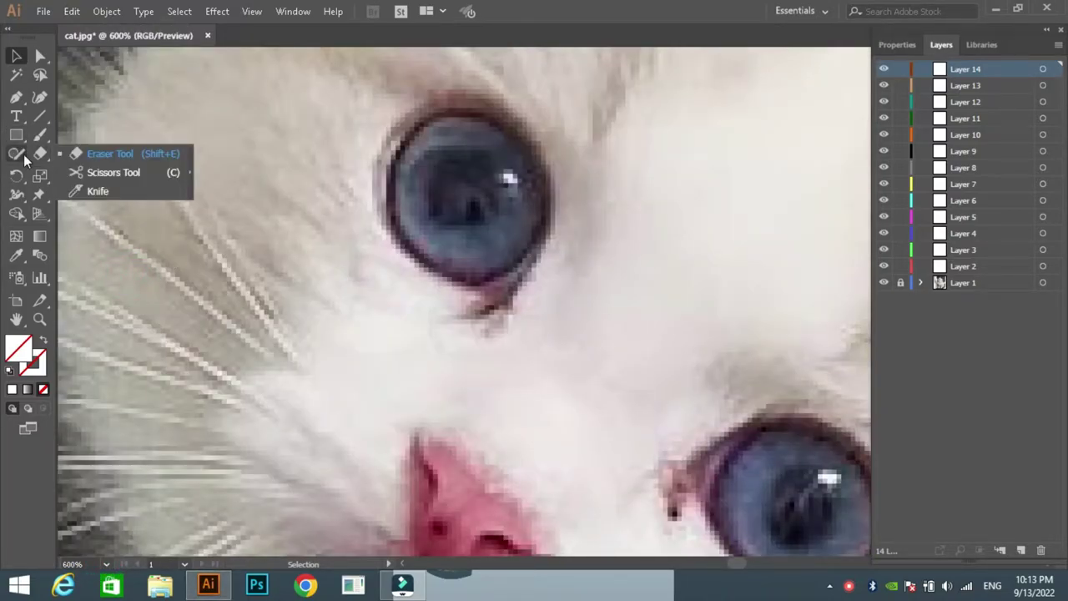
pyautogui.moveTo(16, 154); pyautogui.dragTo(84, 192)
pyautogui.click(83, 191)
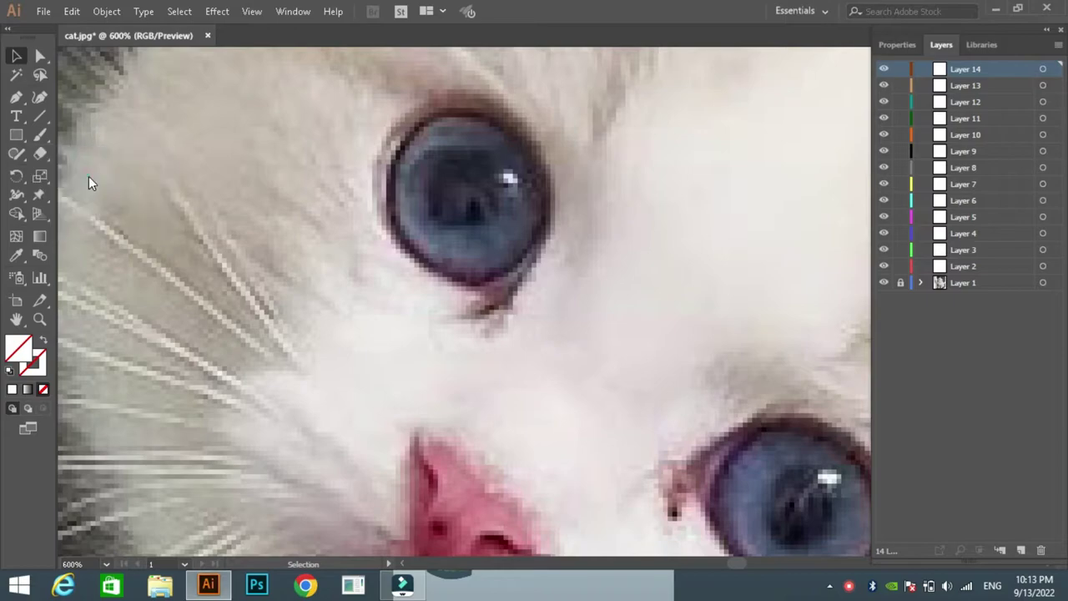
pyautogui.click(39, 99)
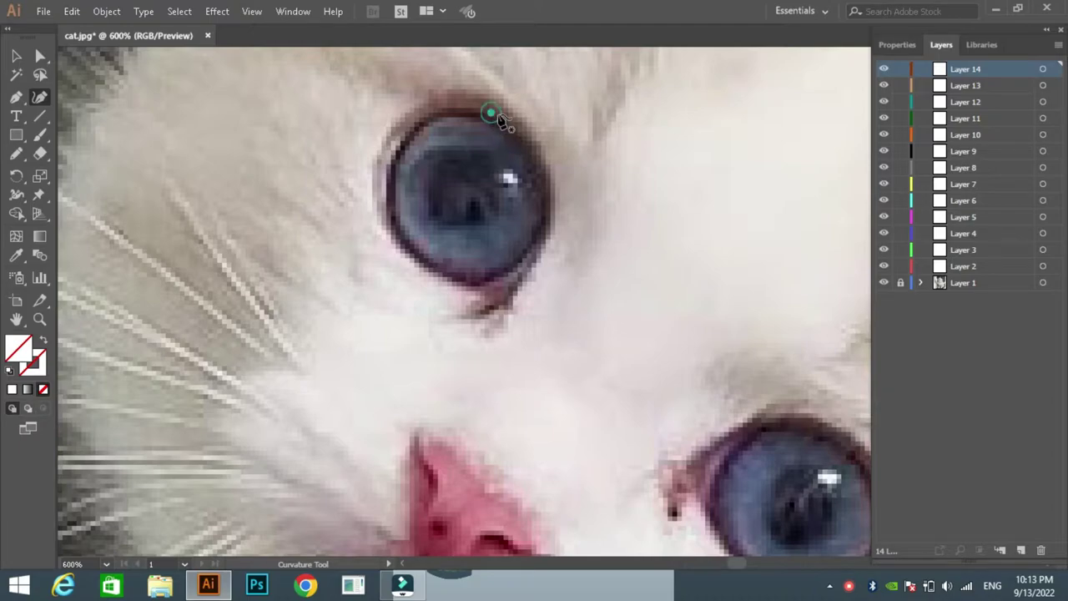
pyautogui.click(491, 112)
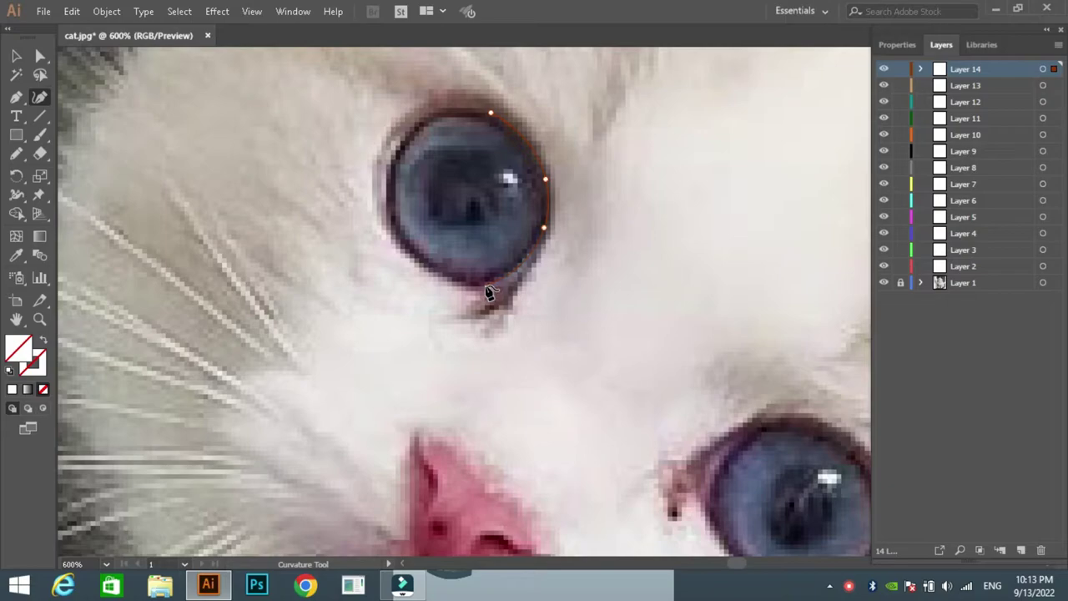
pyautogui.click(487, 287)
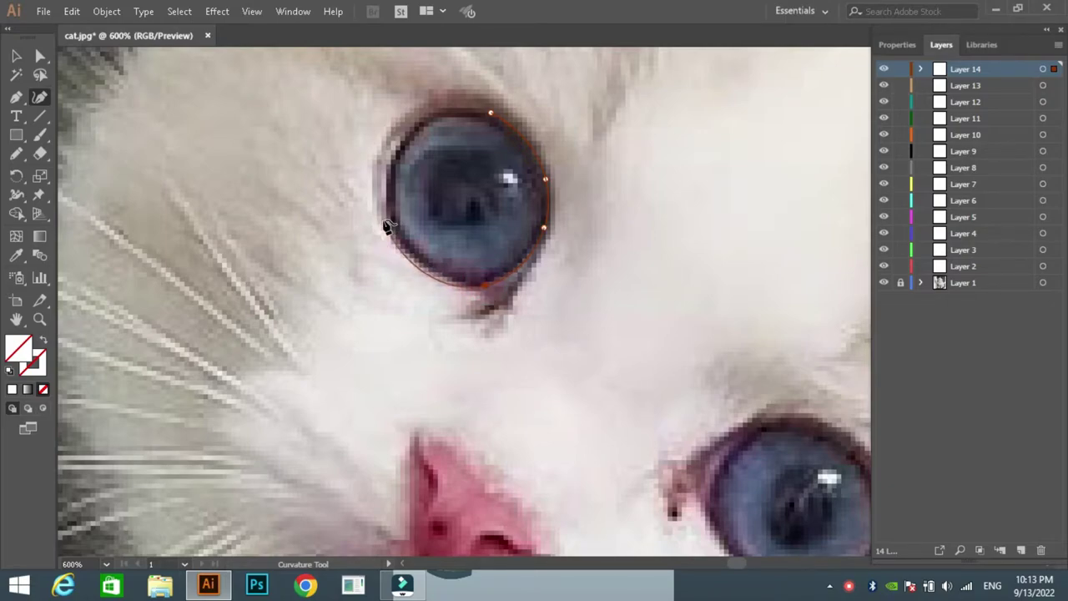
pyautogui.click(384, 218)
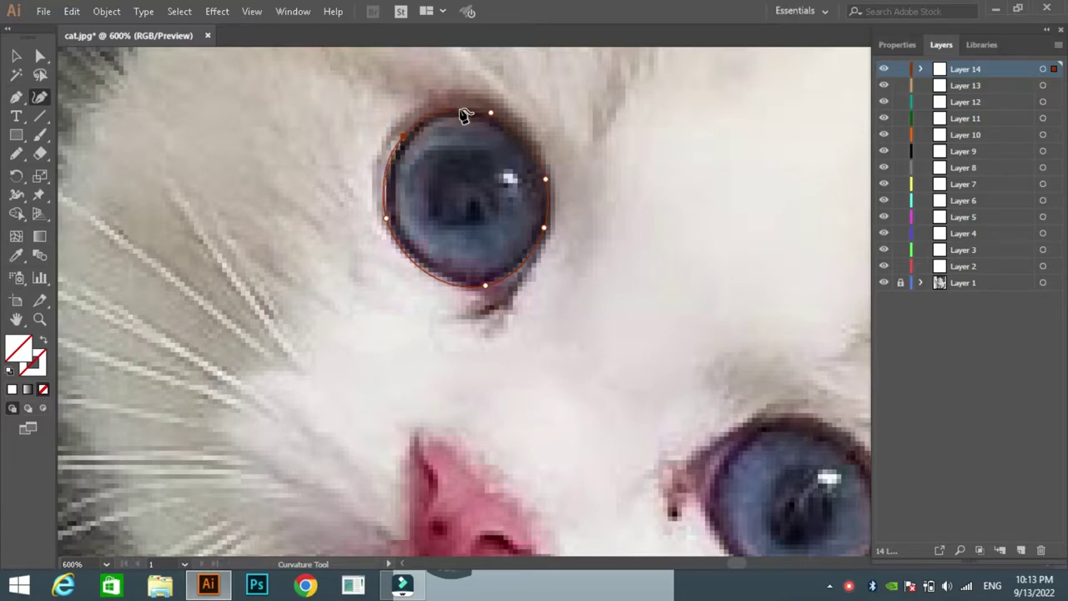
pyautogui.click(460, 110)
pyautogui.click(492, 113)
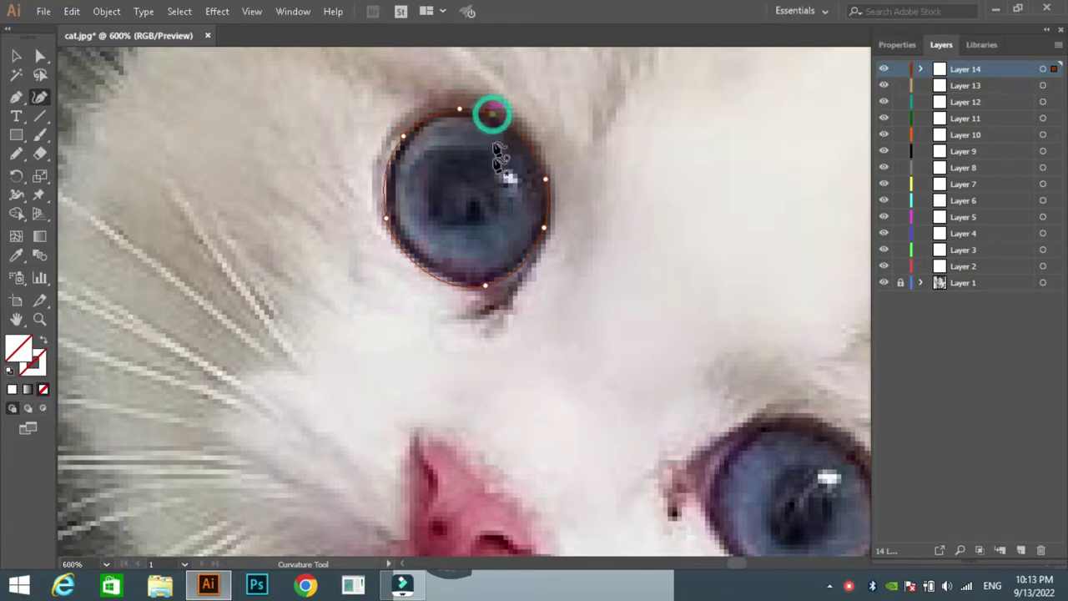
pyautogui.click(439, 264)
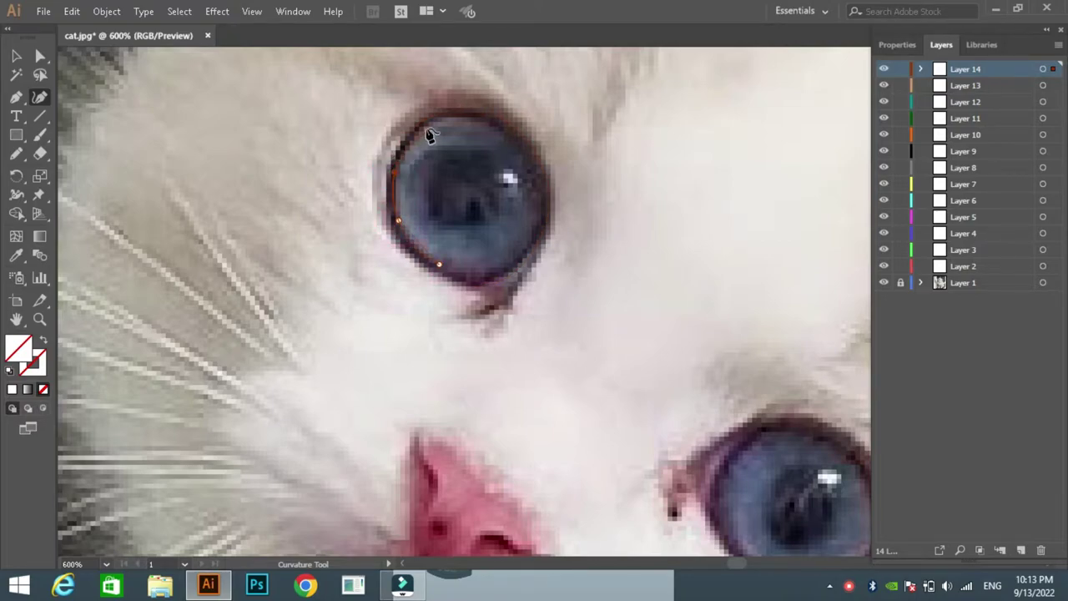
pyautogui.click(433, 122)
pyautogui.click(495, 127)
pyautogui.click(544, 200)
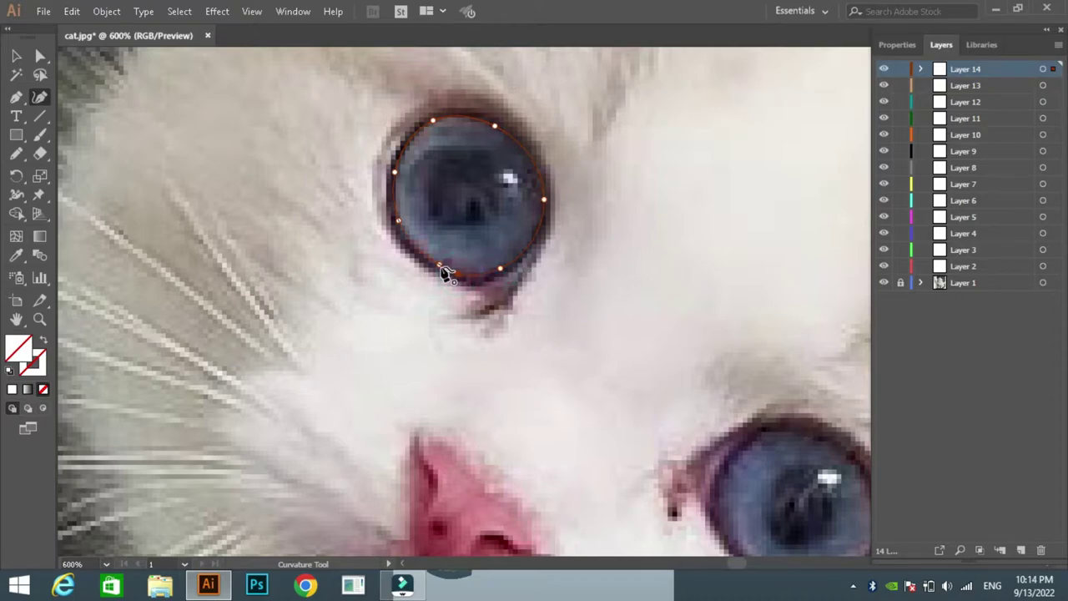
# Trace a closed curve around the left eye's pupil
pyautogui.click(472, 222)
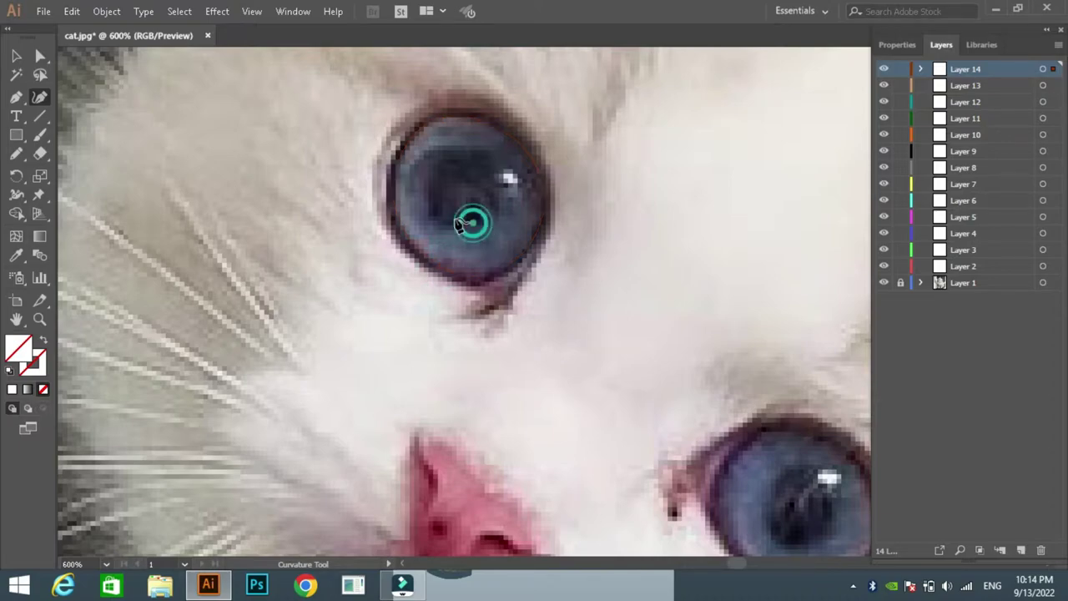
pyautogui.click(429, 166)
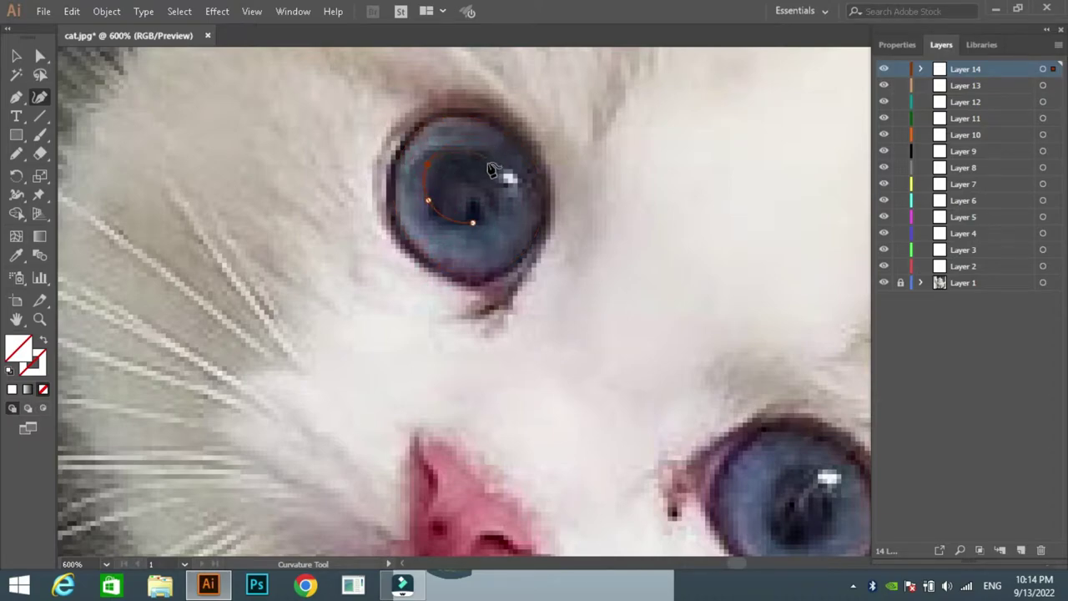
pyautogui.click(490, 164)
pyautogui.click(472, 225)
pyautogui.click(16, 153)
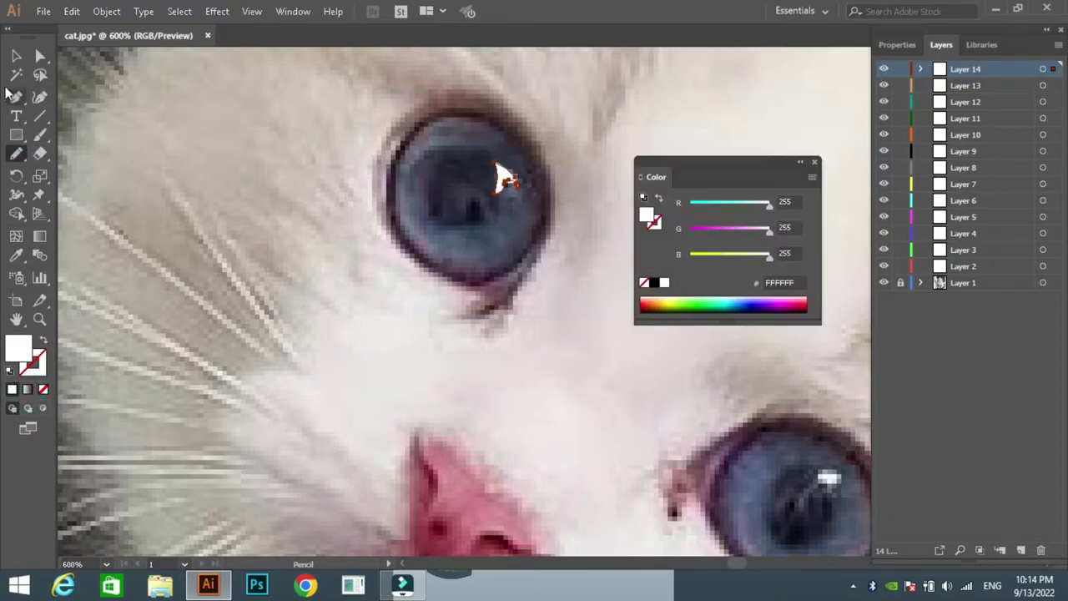
# Fill the pupil shapes with dark colours sampled from the photo and adjusted in the Color Picker
pyautogui.click(431, 212)
pyautogui.press('i')
pyautogui.click(468, 192)
pyautogui.doubleClick(18, 347)
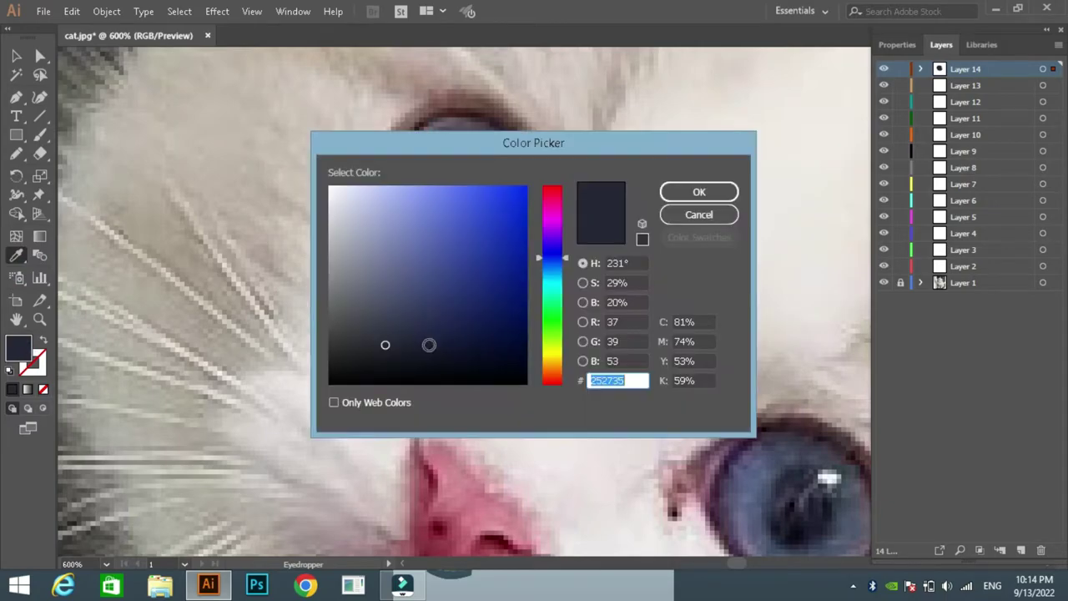
pyautogui.click(696, 191)
pyautogui.press('n')
pyautogui.moveTo(444, 210); pyautogui.dragTo(478, 213)
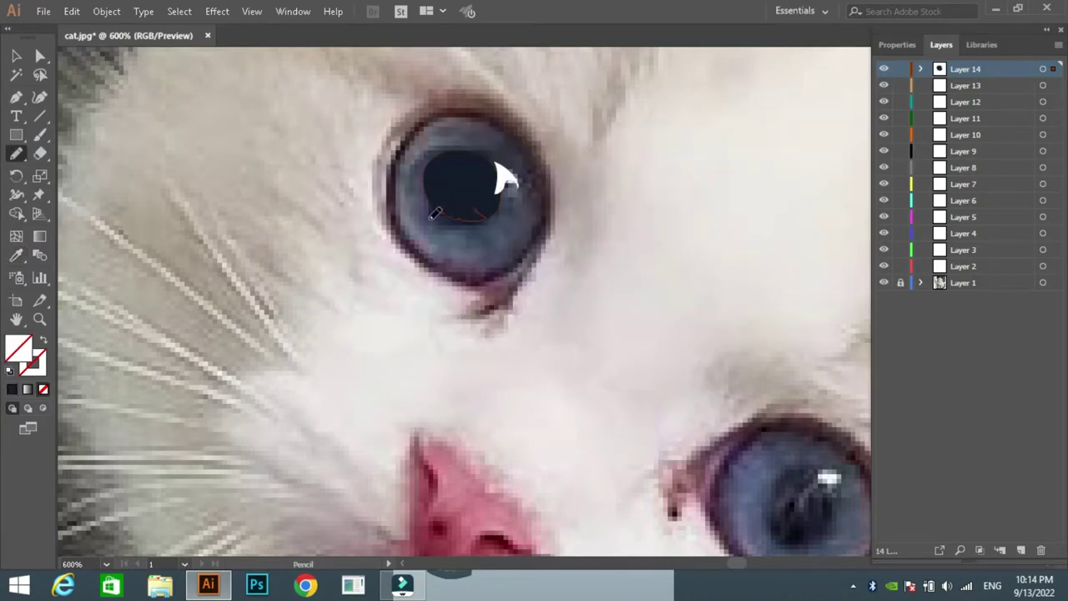
pyautogui.press('i')
pyautogui.click(468, 200)
pyautogui.doubleClick(19, 347)
pyautogui.click(681, 192)
# Fill the iris circle with a dark blue-grey sampled from the photo
pyautogui.press('v')
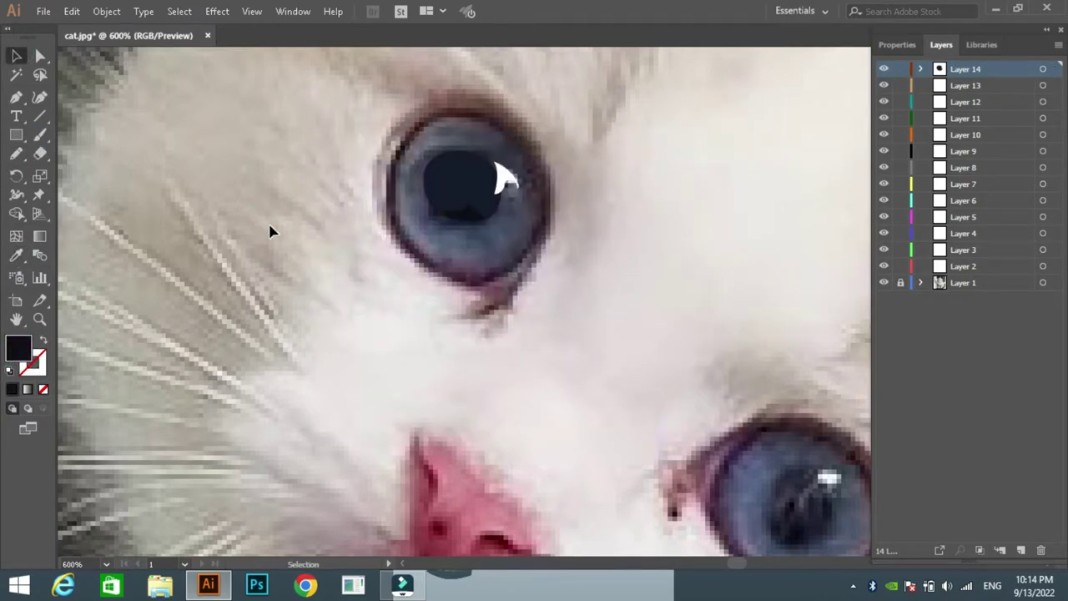
pyautogui.click(15, 255)
pyautogui.click(478, 223)
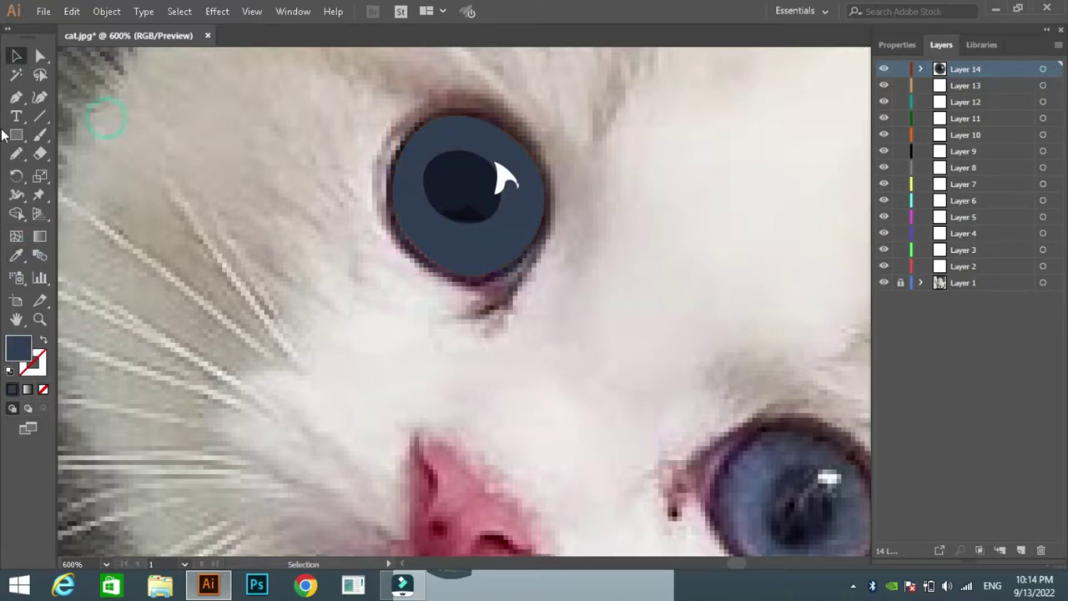
pyautogui.click(17, 154)
# Draw a lighter-blue crescent beside the pupil with the Pen tool
pyautogui.click(16, 96)
pyautogui.click(455, 147)
pyautogui.click(423, 177)
pyautogui.click(434, 230)
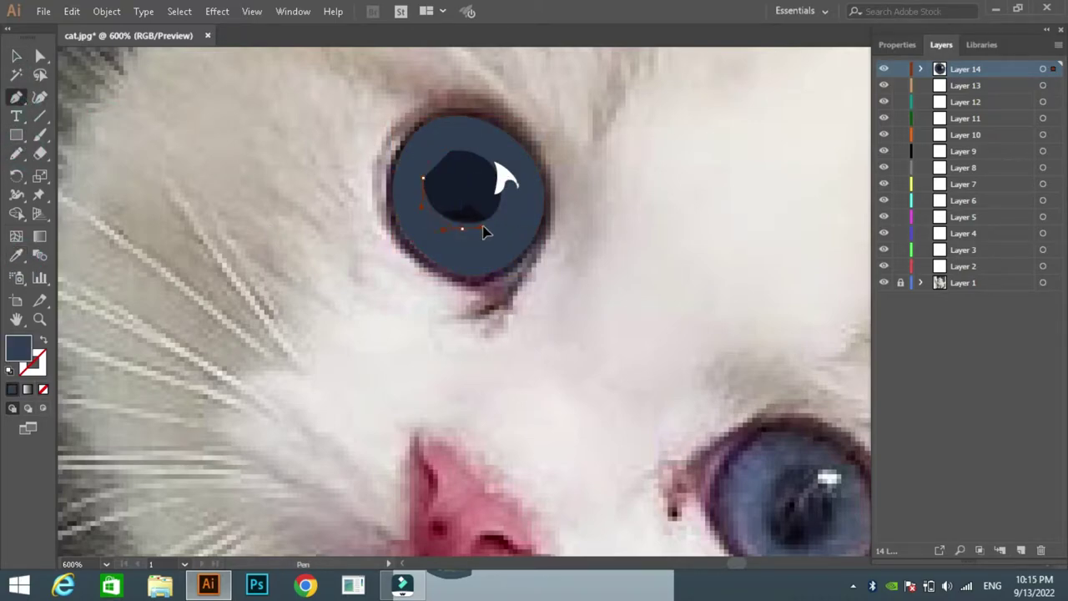
pyautogui.moveTo(507, 182); pyautogui.dragTo(496, 279)
pyautogui.click(468, 265)
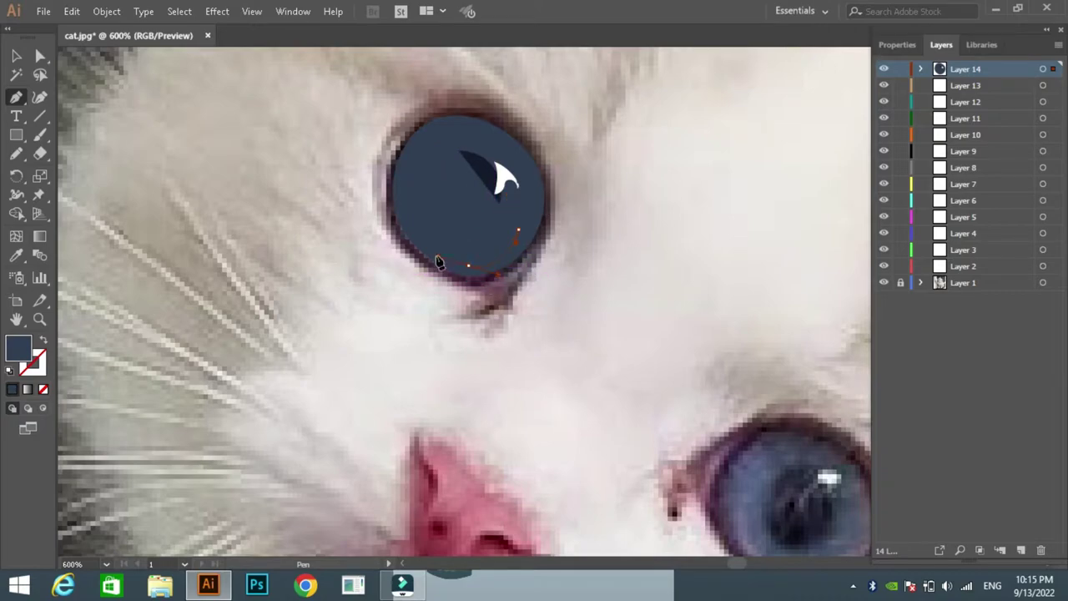
pyautogui.click(436, 254)
pyautogui.click(402, 209)
pyautogui.click(424, 143)
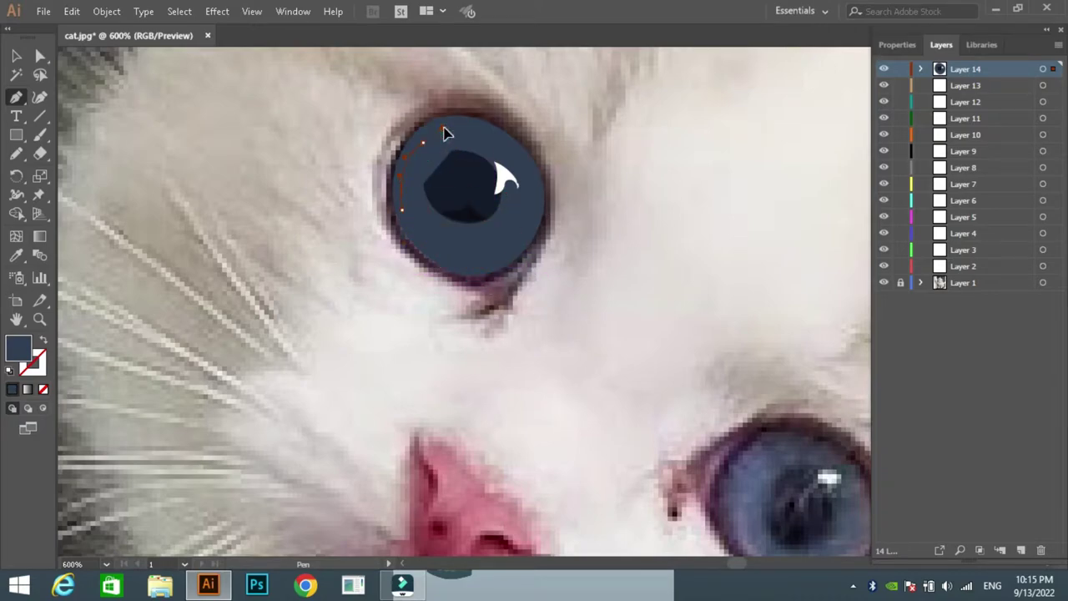
pyautogui.doubleClick(18, 360)
pyautogui.click(700, 196)
# Draw a thin light-blue accent along the pupil's lower edge
pyautogui.press('n')
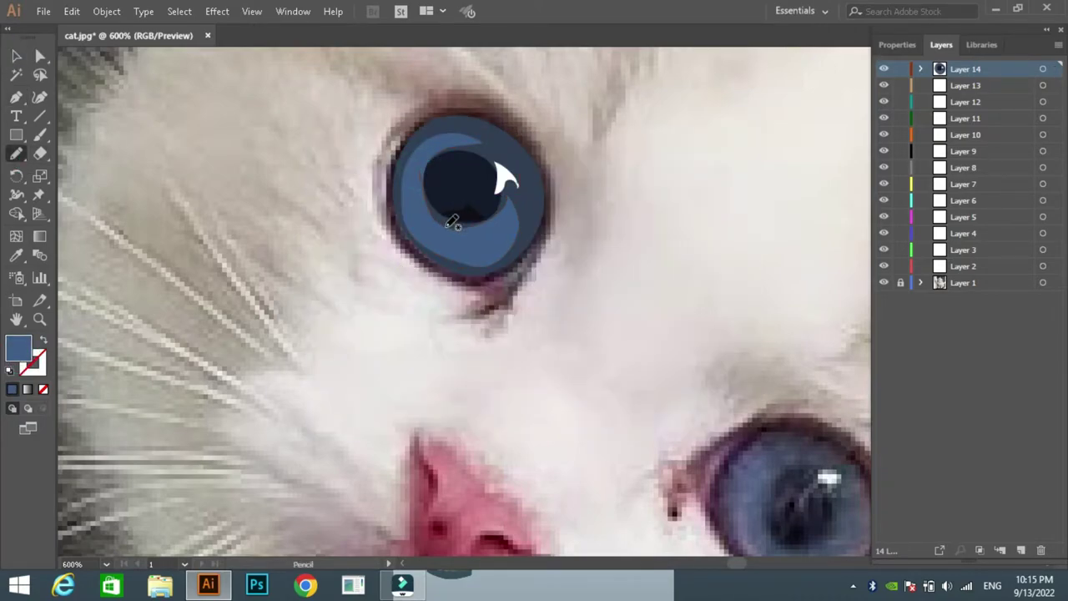
pyautogui.moveTo(448, 218); pyautogui.dragTo(504, 208)
pyautogui.doubleClick(18, 346)
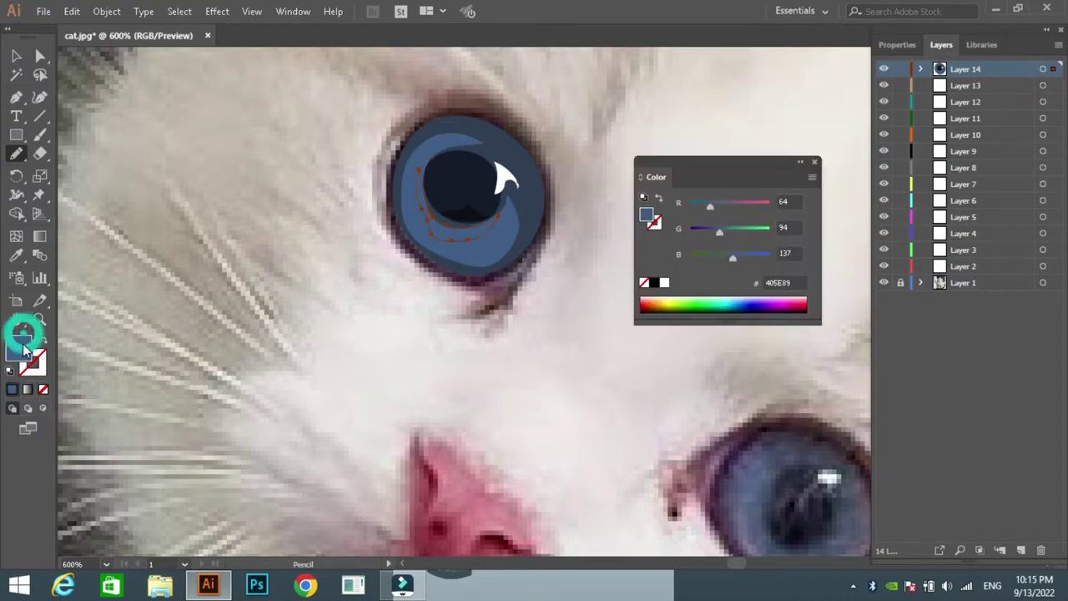
pyautogui.click(692, 191)
# Fill the outer iris ring with the dark rim colour and lock Layer 14
pyautogui.press('v')
pyautogui.click(528, 144)
pyautogui.press('i')
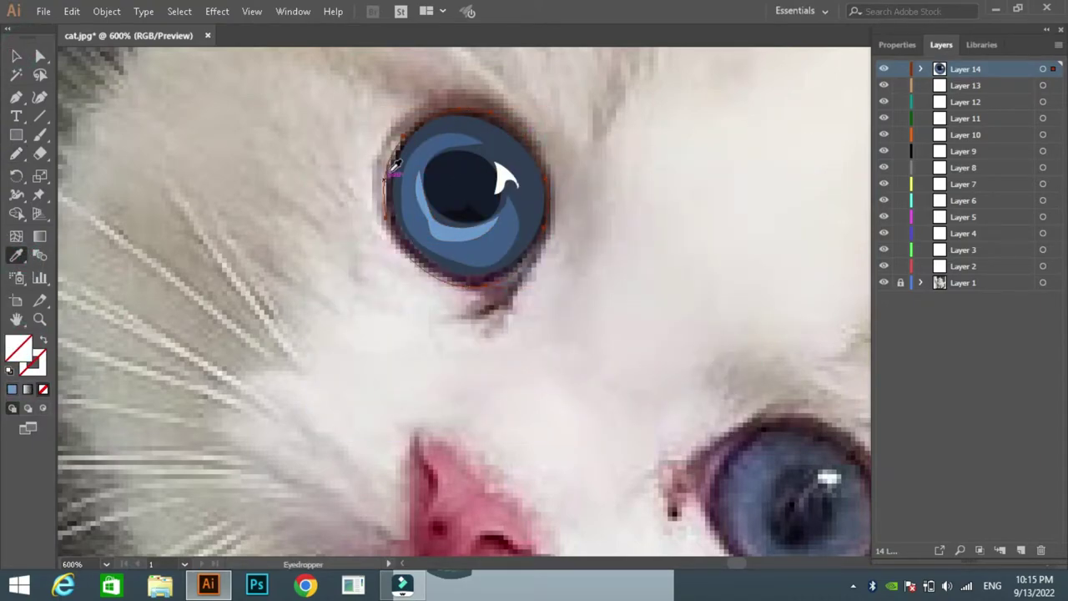
pyautogui.click(395, 157)
pyautogui.press('v')
pyautogui.click(901, 69)
# On Layer 13, outline the eyelid with a tail below the eye using the Pen tool
pyautogui.click(966, 85)
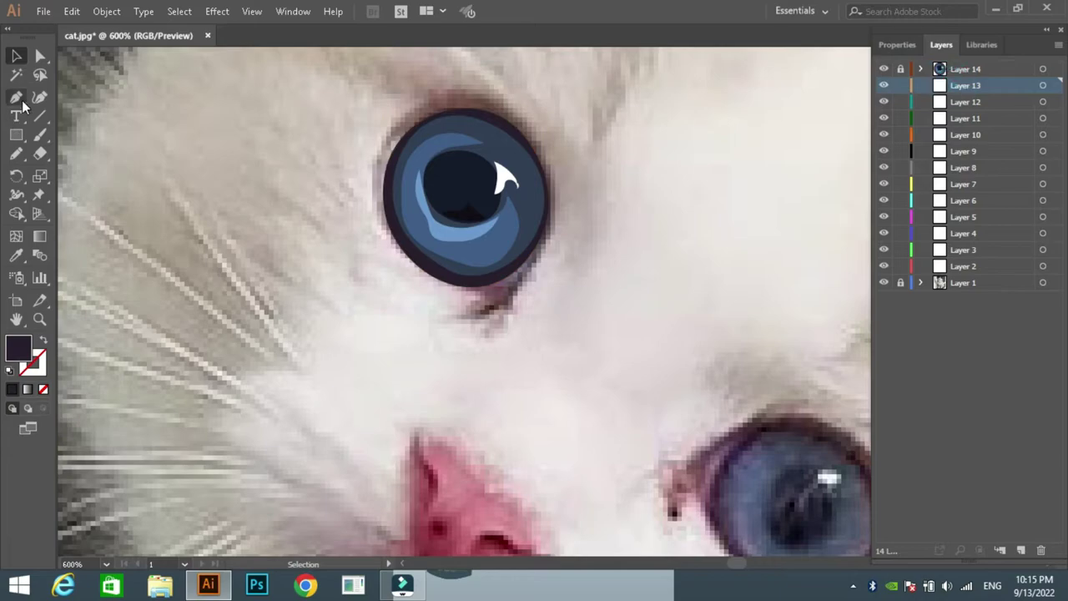
pyautogui.click(403, 253)
pyautogui.moveTo(373, 171); pyautogui.dragTo(382, 148)
pyautogui.moveTo(449, 90); pyautogui.dragTo(479, 95)
pyautogui.click(540, 136)
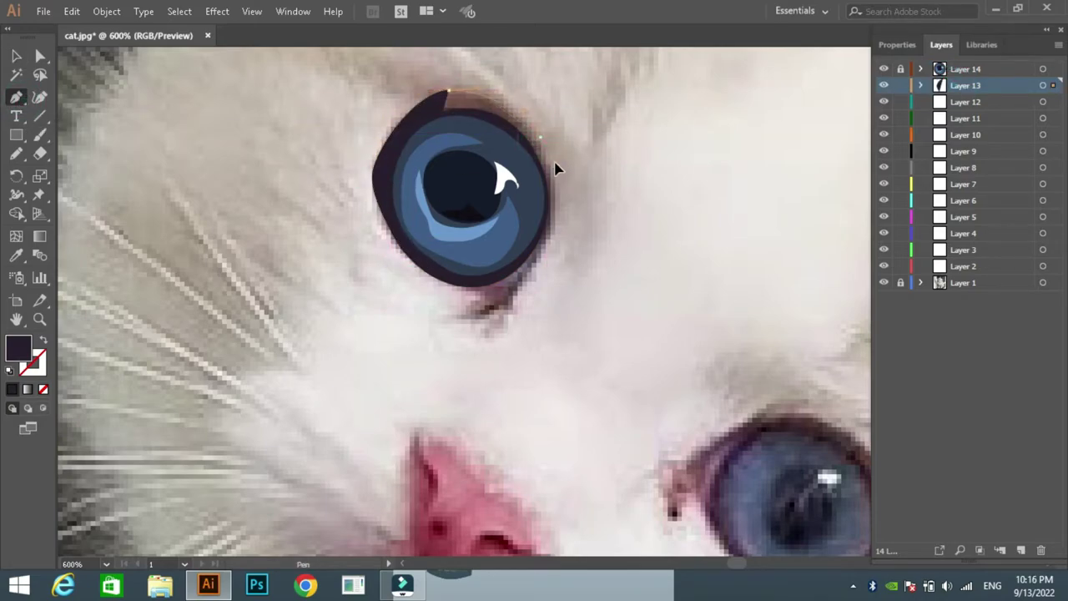
pyautogui.moveTo(539, 255); pyautogui.dragTo(541, 266)
pyautogui.moveTo(451, 321); pyautogui.dragTo(489, 303)
pyautogui.press('/')
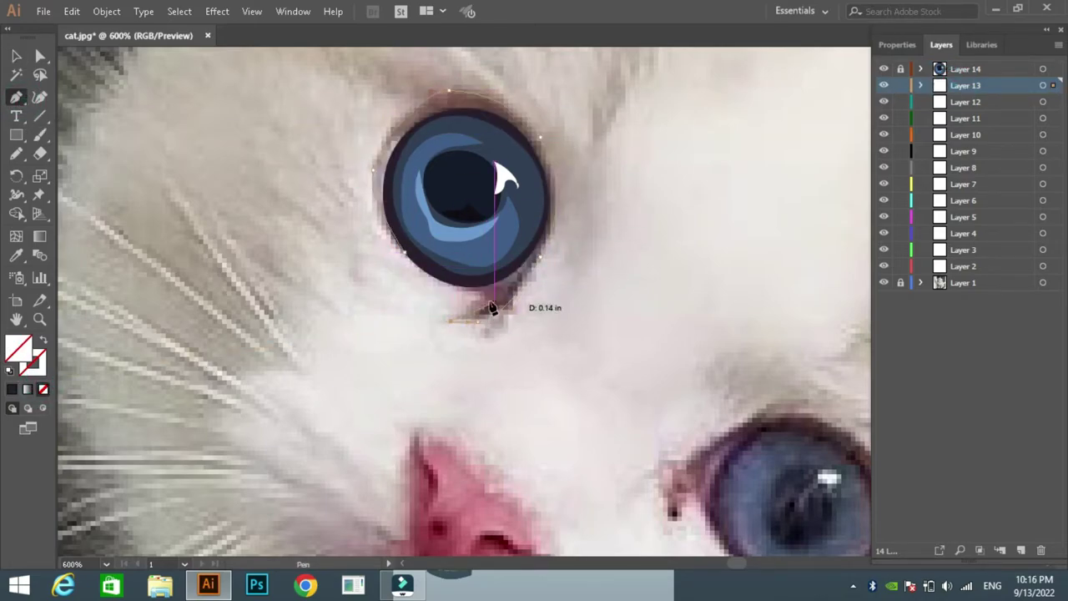
pyautogui.click(489, 300)
pyautogui.click(403, 251)
# Fill the eyelid with sampled brown, recolour it dark and lock Layer 13
pyautogui.press('i')
pyautogui.click(489, 103)
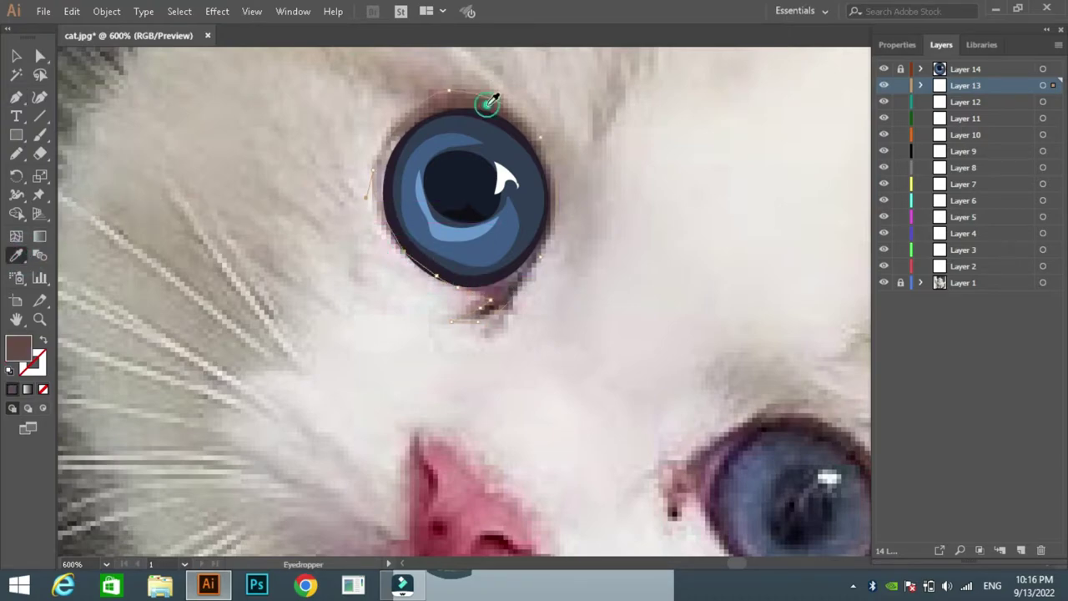
pyautogui.hotkey('ctrl', '2')
pyautogui.moveTo(793, 288); pyautogui.dragTo(660, 254)
pyautogui.hotkey('ctrl', 'alt', '2')
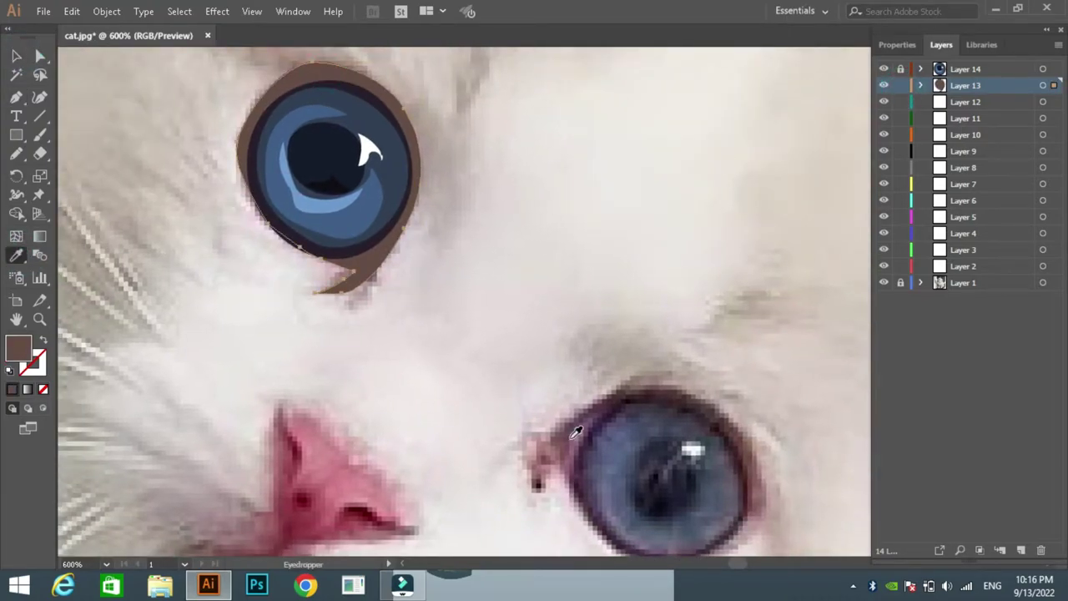
pyautogui.click(615, 395)
pyautogui.hotkey('ctrl', '2')
pyautogui.click(965, 101)
pyautogui.moveTo(815, 296); pyautogui.dragTo(666, 145)
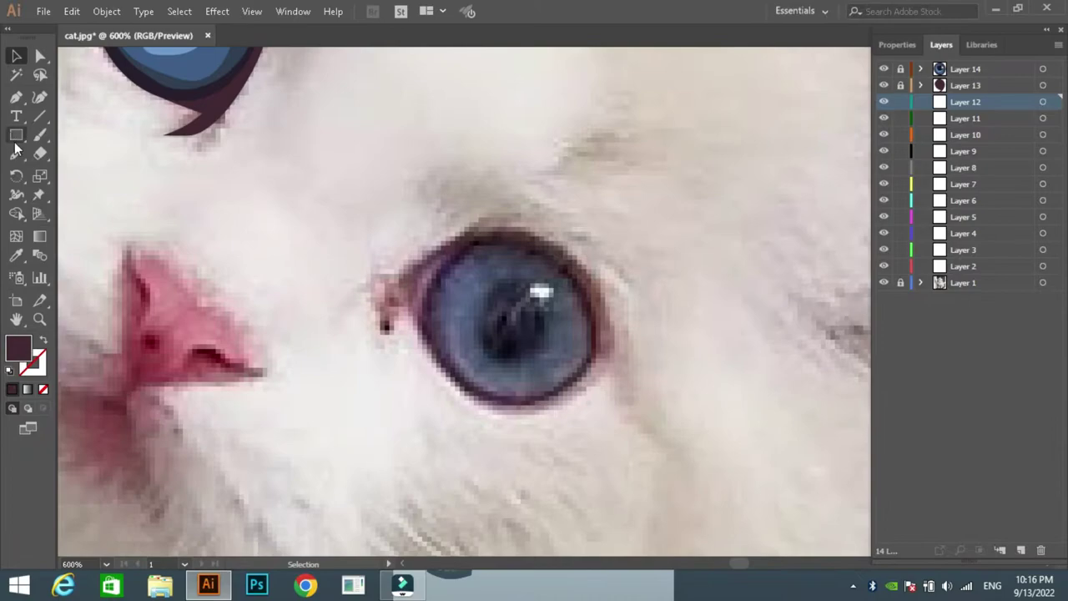
pyautogui.hotkey('shift', '`')
# Trace the right eye's iris outline with curve points and remove its fill
pyautogui.click(434, 354)
pyautogui.click(425, 295)
pyautogui.click(461, 245)
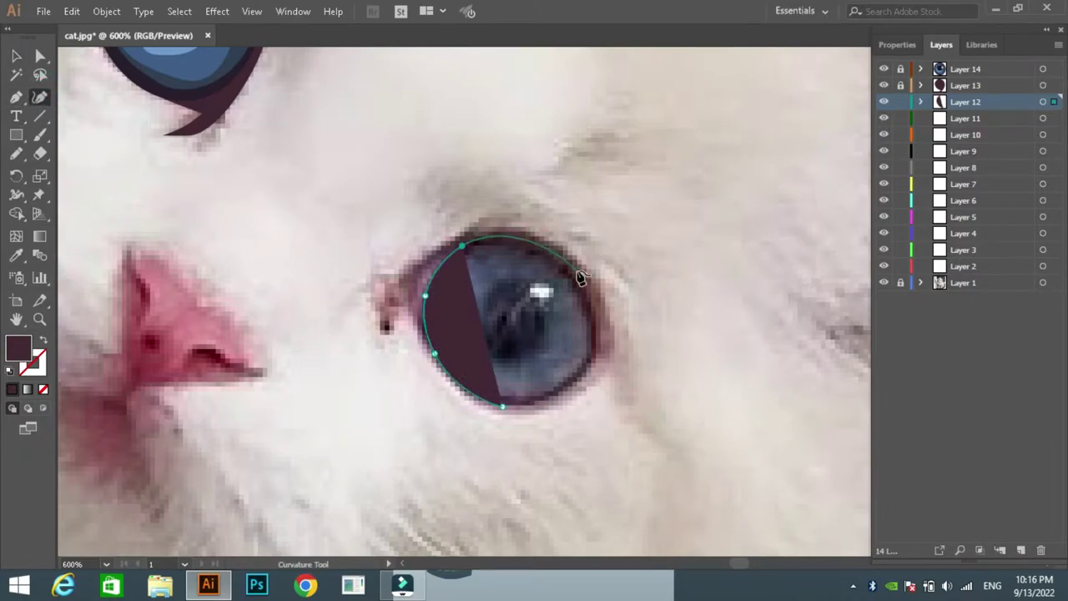
pyautogui.click(579, 277)
pyautogui.click(594, 360)
pyautogui.click(501, 408)
pyautogui.press('/')
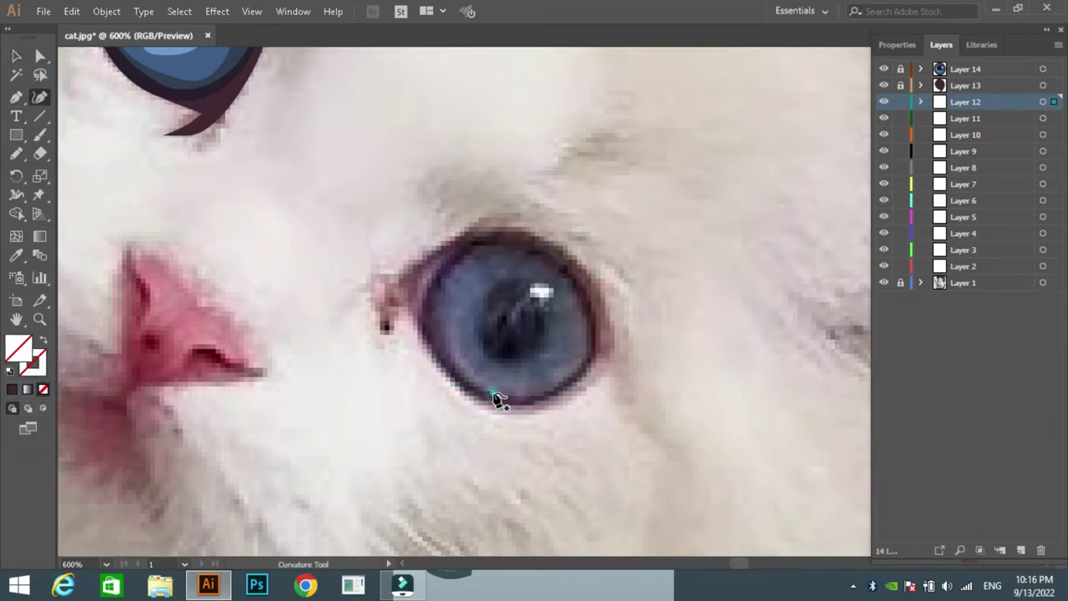
# Trace a curved outline around the right eye's pupil
pyautogui.click(493, 250)
pyautogui.click(592, 315)
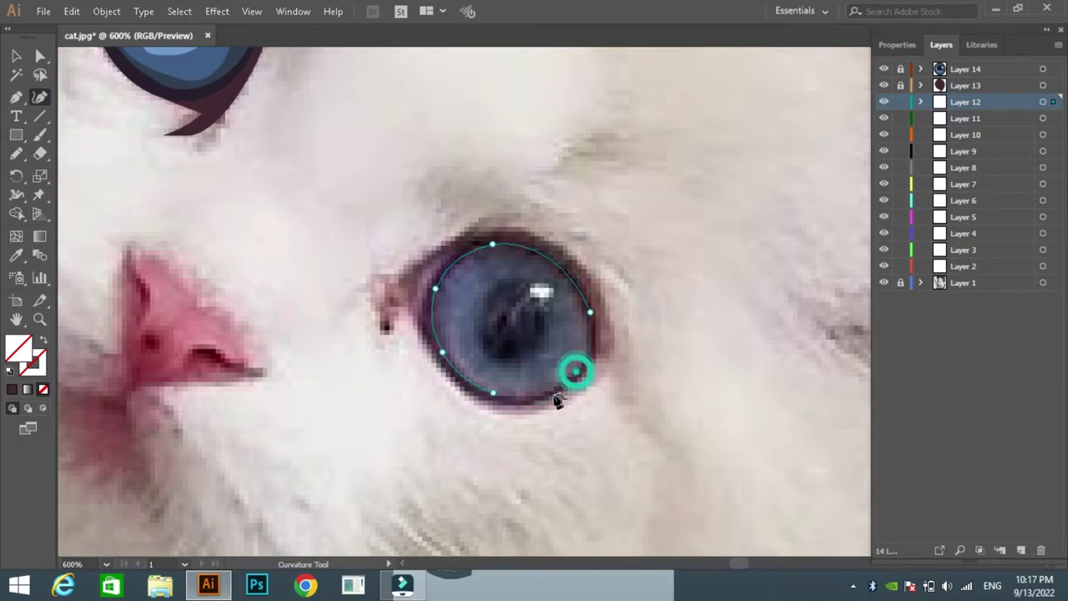
pyautogui.click(492, 392)
pyautogui.click(513, 351)
pyautogui.click(543, 329)
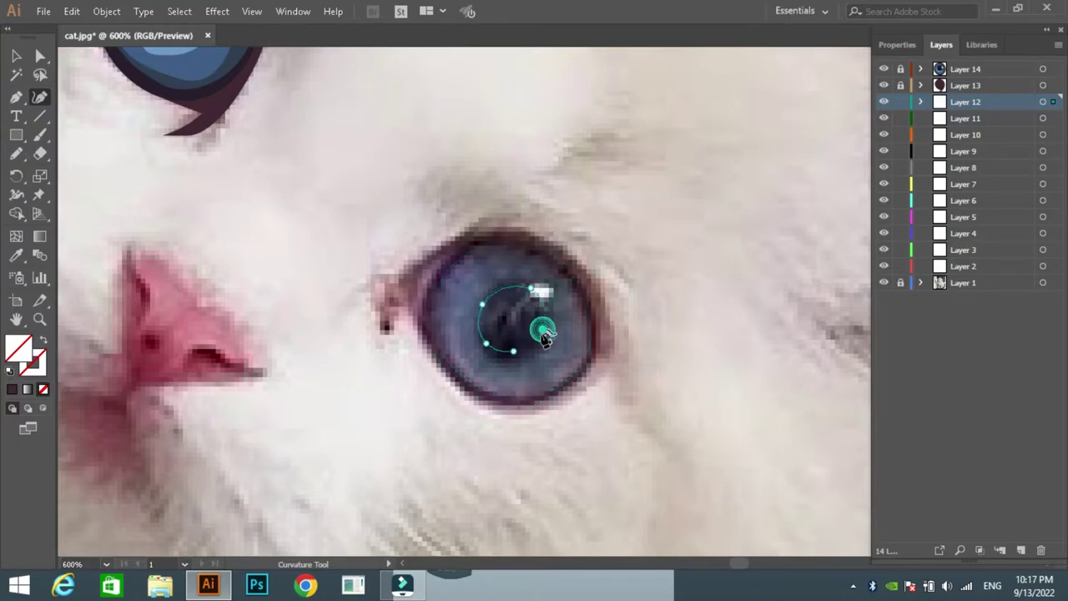
pyautogui.click(514, 352)
# Fill the pupil with dark navy sampled with the Eyedropper
pyautogui.press('n')
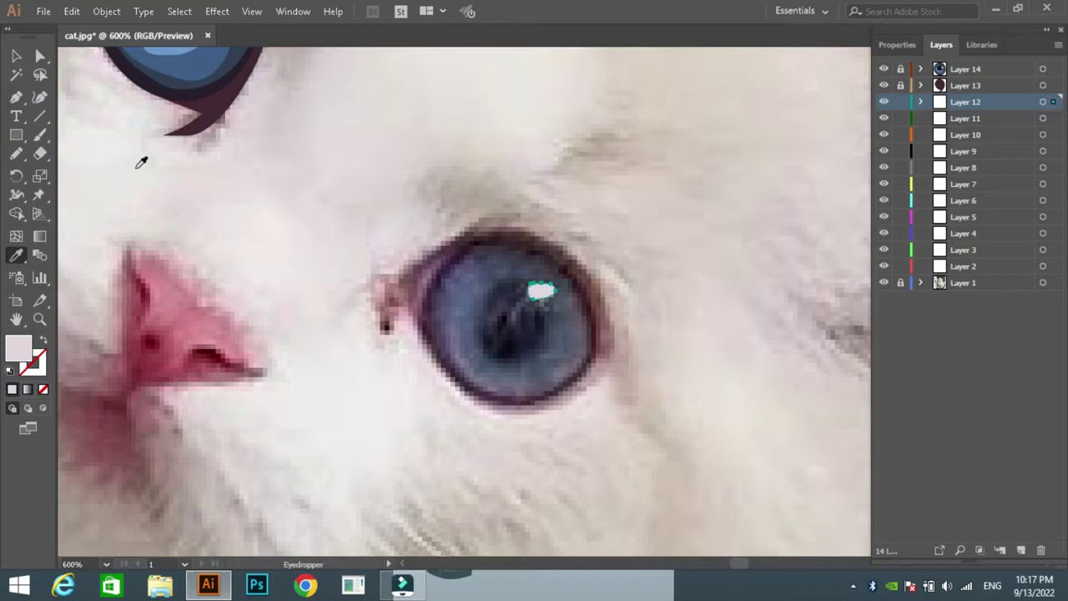
pyautogui.press('v')
pyautogui.click(484, 295)
pyautogui.press('i')
pyautogui.moveTo(375, 143); pyautogui.dragTo(433, 214)
pyautogui.click(217, 70)
pyautogui.hotkey('ctrl', 'shift', 'a')
# Draw a freehand shape inside the pupil and fill it with the sampled navy
pyautogui.click(17, 154)
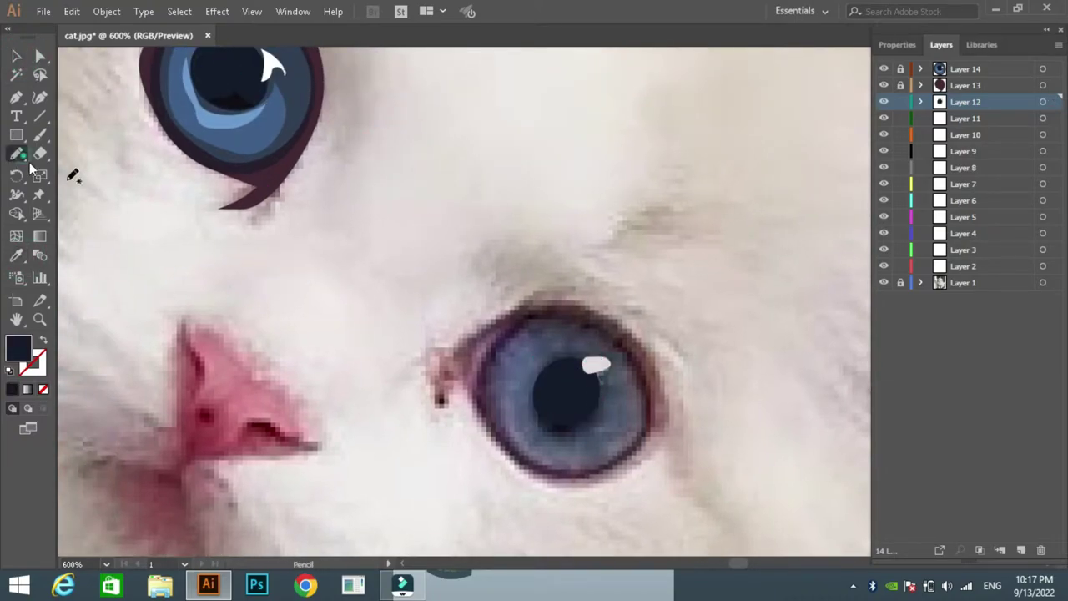
pyautogui.moveTo(574, 402); pyautogui.dragTo(584, 413)
pyautogui.click(16, 255)
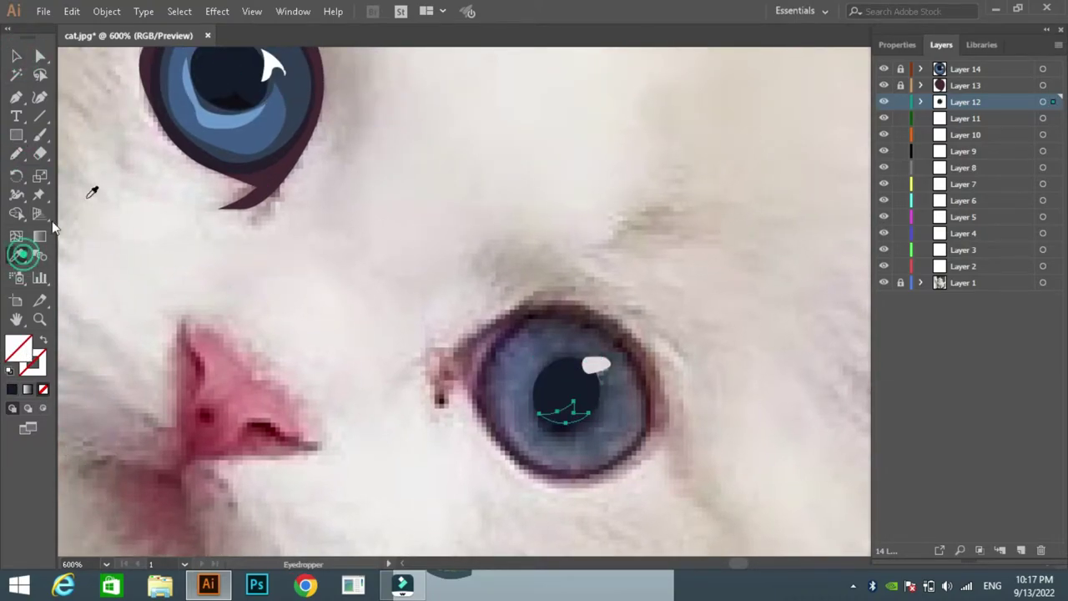
pyautogui.hotkey('ctrl', 'z')
pyautogui.click(307, 75)
pyautogui.click(17, 153)
pyautogui.hotkey('ctrl', 'shift', 'a')
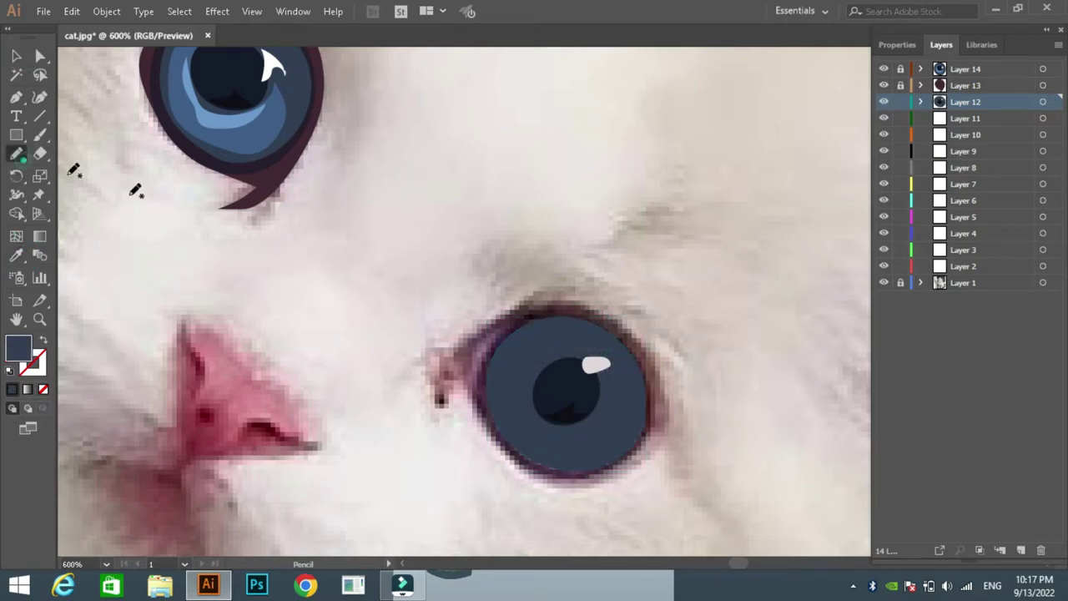
# Draw the iris ring around the pupil and fill it with medium blue from the left eye
pyautogui.moveTo(499, 375); pyautogui.dragTo(634, 392)
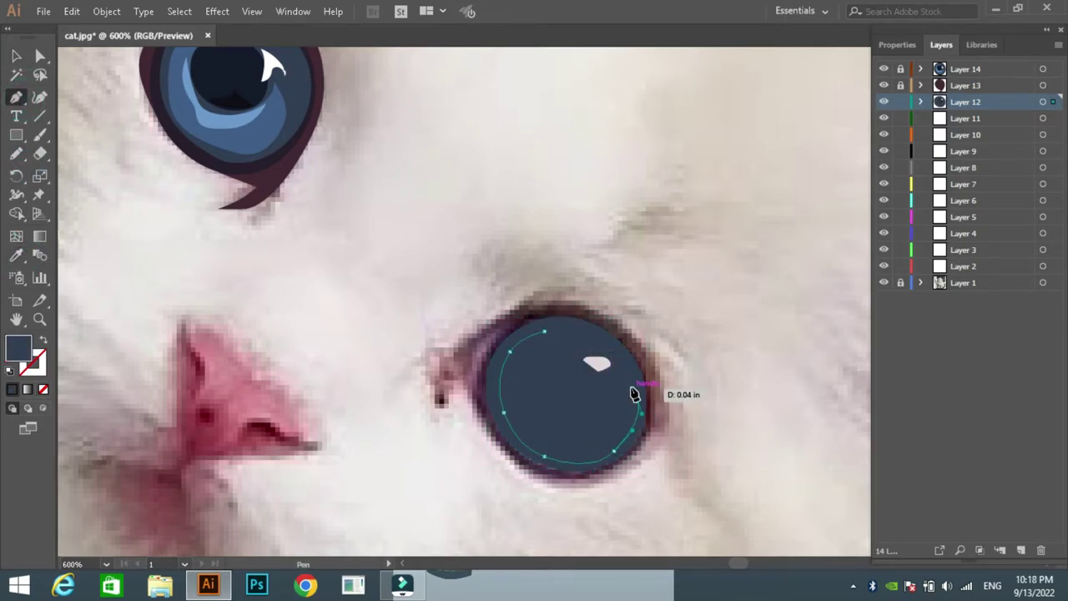
pyautogui.press('/')
pyautogui.moveTo(638, 402)
pyautogui.mouseDown()
pyautogui.moveTo(620, 434)
pyautogui.moveTo(537, 417)
pyautogui.moveTo(545, 368)
pyautogui.mouseUp()
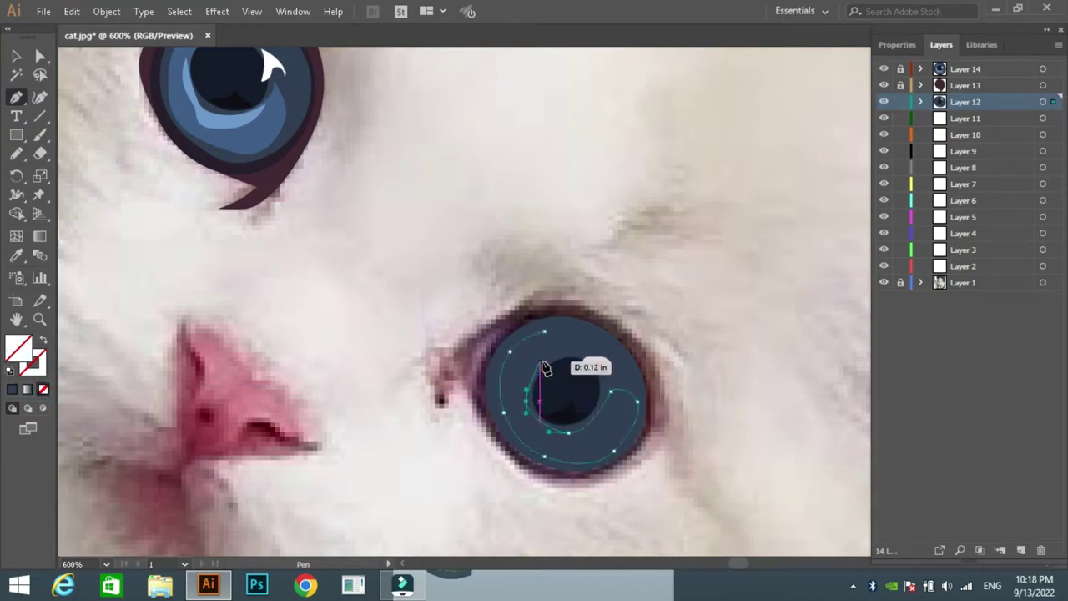
pyautogui.click(544, 332)
pyautogui.press('i')
pyautogui.click(254, 139)
# Draw a light-blue crescent inside the iris, sampling the colour from the left eye
pyautogui.press('v')
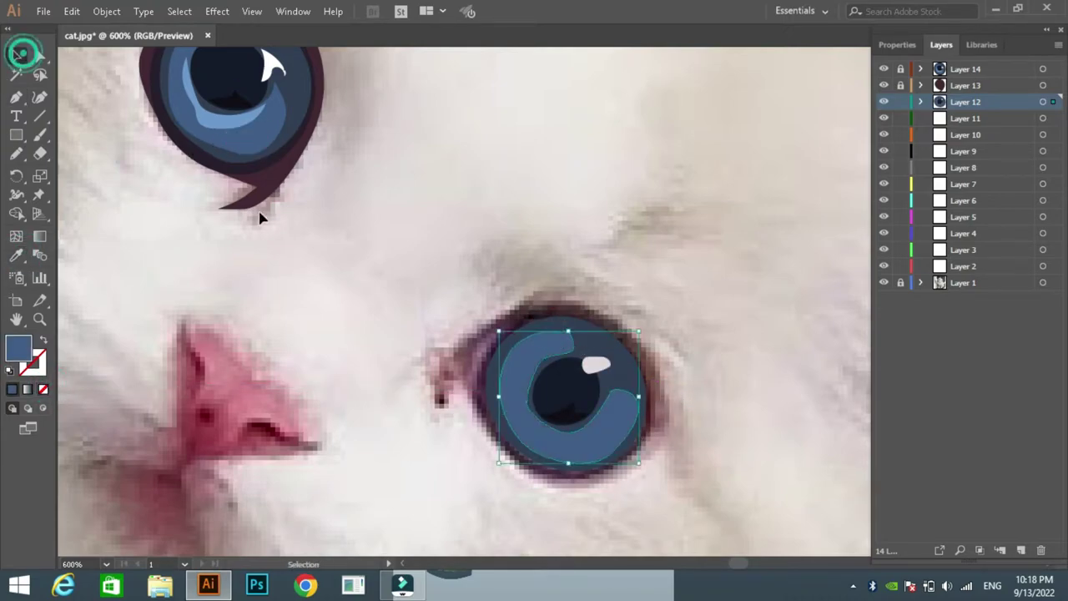
pyautogui.press('n')
pyautogui.click(602, 413)
pyautogui.moveTo(565, 444); pyautogui.dragTo(623, 390)
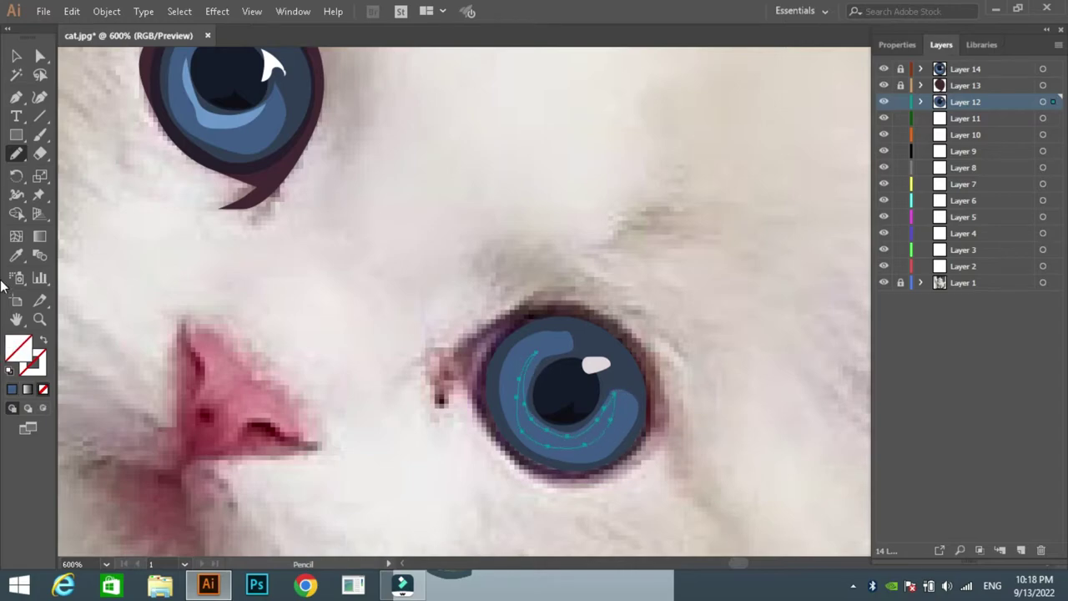
pyautogui.press('i')
pyautogui.click(239, 118)
pyautogui.press('v')
pyautogui.click(624, 338)
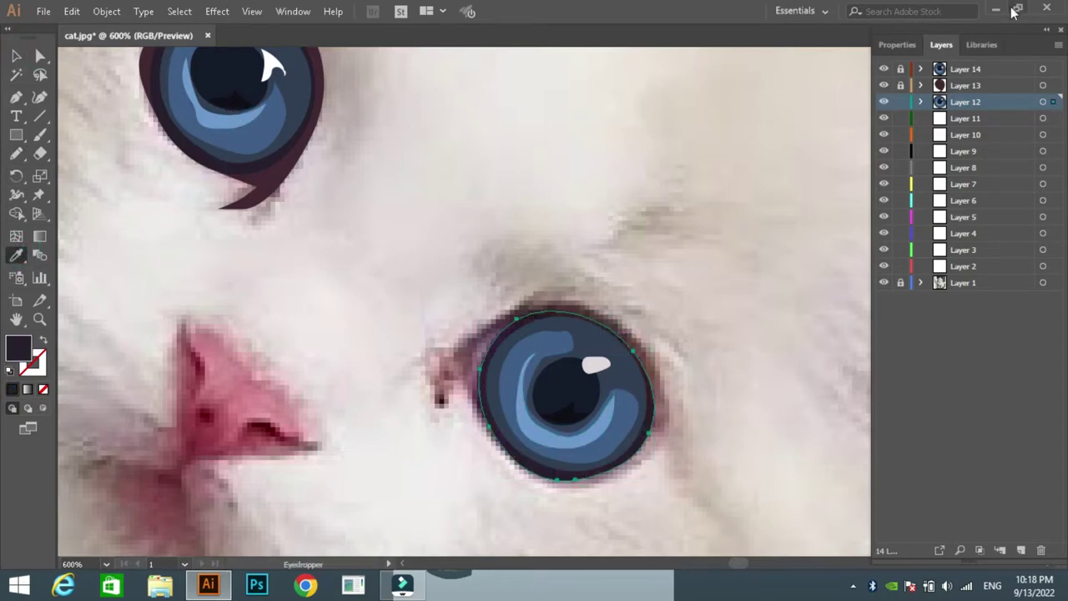
pyautogui.hotkey('ctrl', '2')
# Lock the iris layer and trace the eye's outer outline on the layer below
pyautogui.click(16, 96)
pyautogui.click(429, 361)
pyautogui.moveTo(533, 301); pyautogui.dragTo(544, 306)
pyautogui.moveTo(632, 326); pyautogui.dragTo(648, 341)
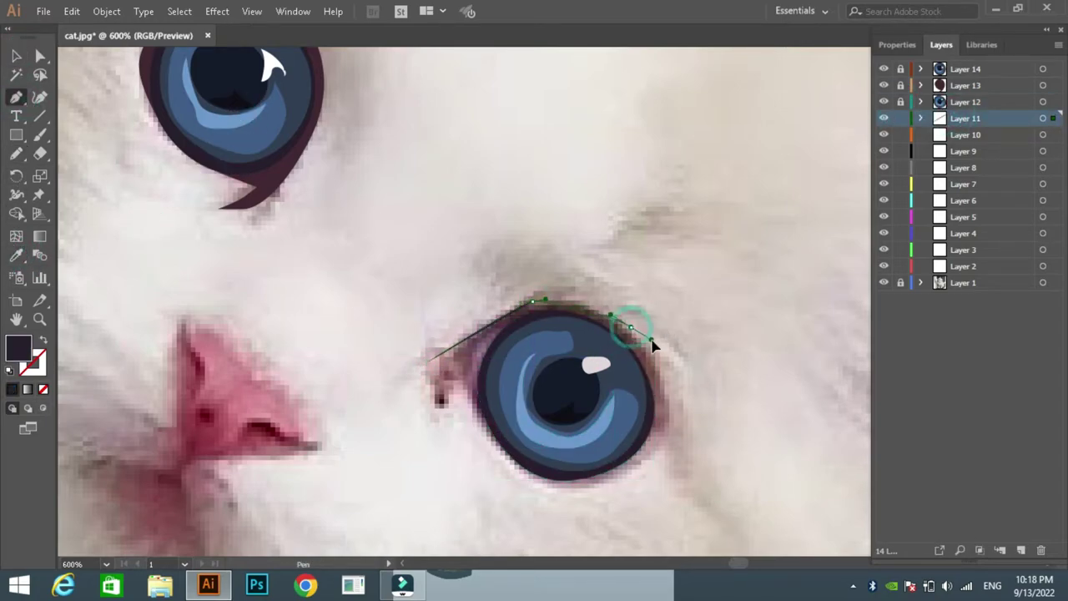
pyautogui.moveTo(660, 392); pyautogui.dragTo(662, 423)
pyautogui.moveTo(614, 478)
pyautogui.mouseDown()
pyautogui.moveTo(569, 488)
pyautogui.moveTo(501, 451)
pyautogui.mouseUp()
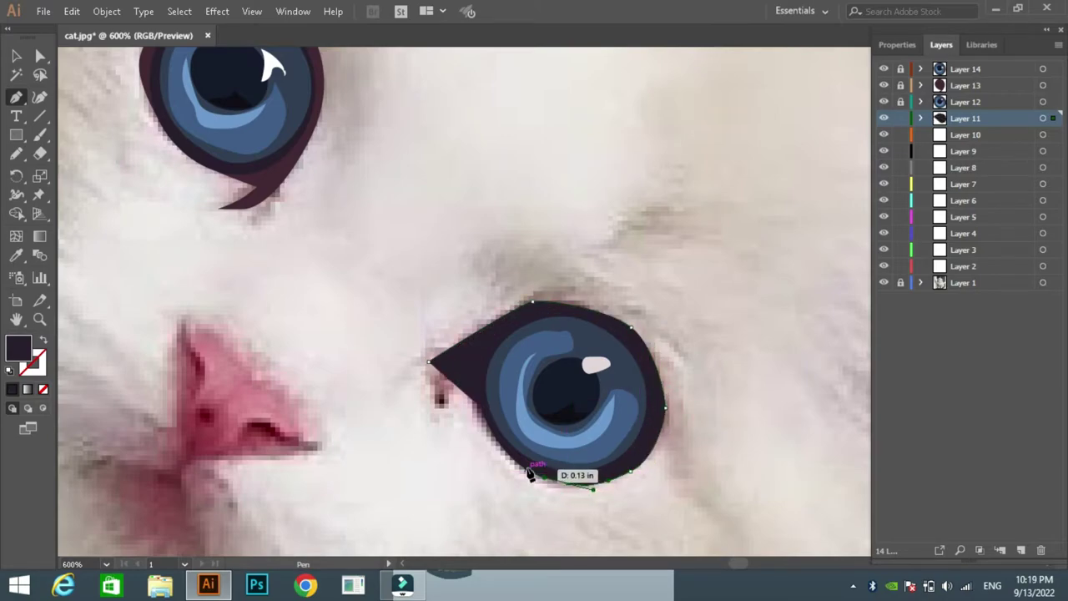
pyautogui.click(44, 389)
pyautogui.moveTo(467, 371); pyautogui.dragTo(439, 400)
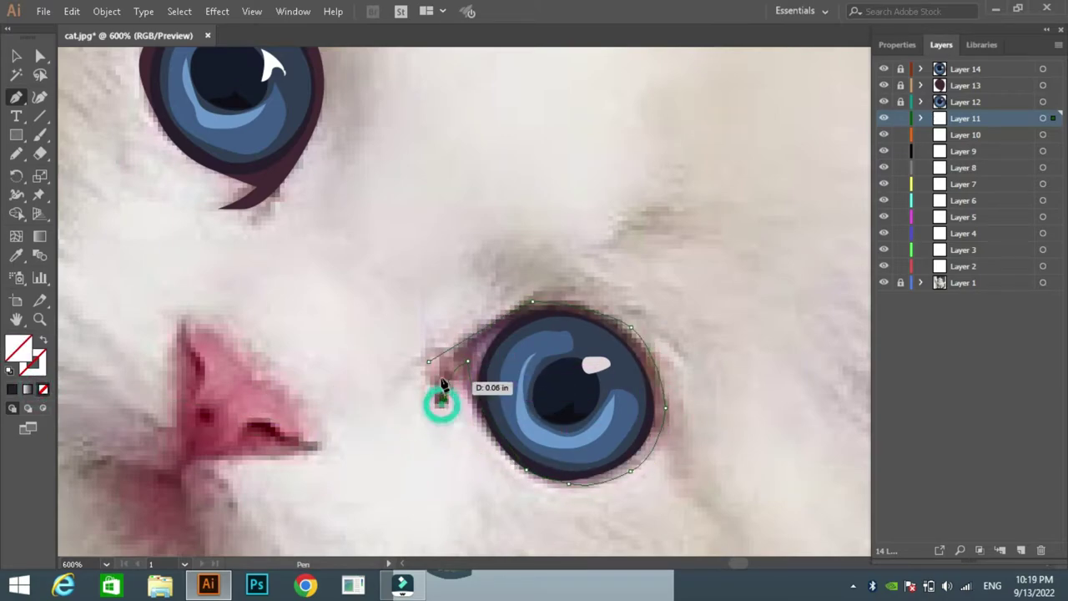
pyautogui.click(428, 360)
# Fill the eye outline with dark maroon sampled from the left eye's outline
pyautogui.press('i')
pyautogui.click(274, 179)
pyautogui.hotkey('ctrl', '2')
pyautogui.click(952, 134)
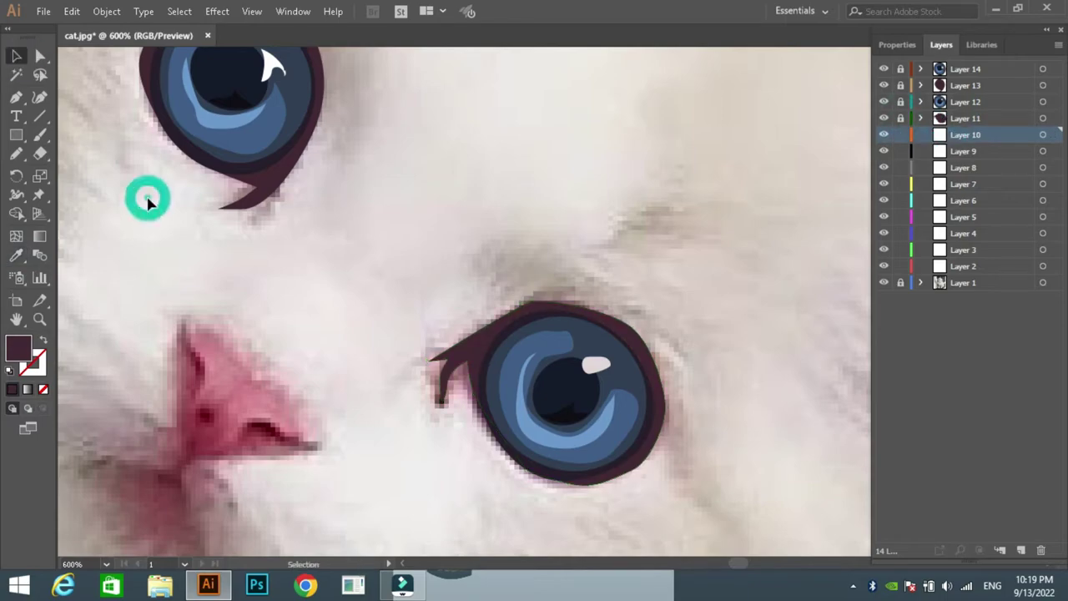
# Trace the kitten's nose outline with the Pen tool on Layer 10
pyautogui.press('p')
pyautogui.moveTo(189, 319); pyautogui.dragTo(197, 355)
pyautogui.click(196, 355)
pyautogui.click(203, 384)
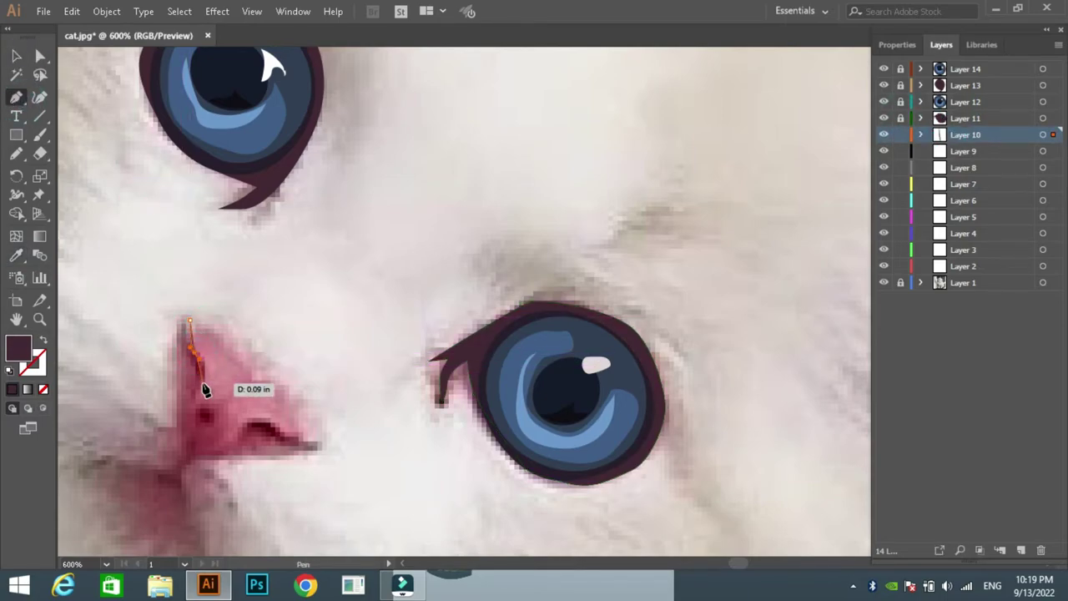
pyautogui.click(182, 426)
pyautogui.moveTo(190, 459); pyautogui.dragTo(251, 435)
pyautogui.click(261, 419)
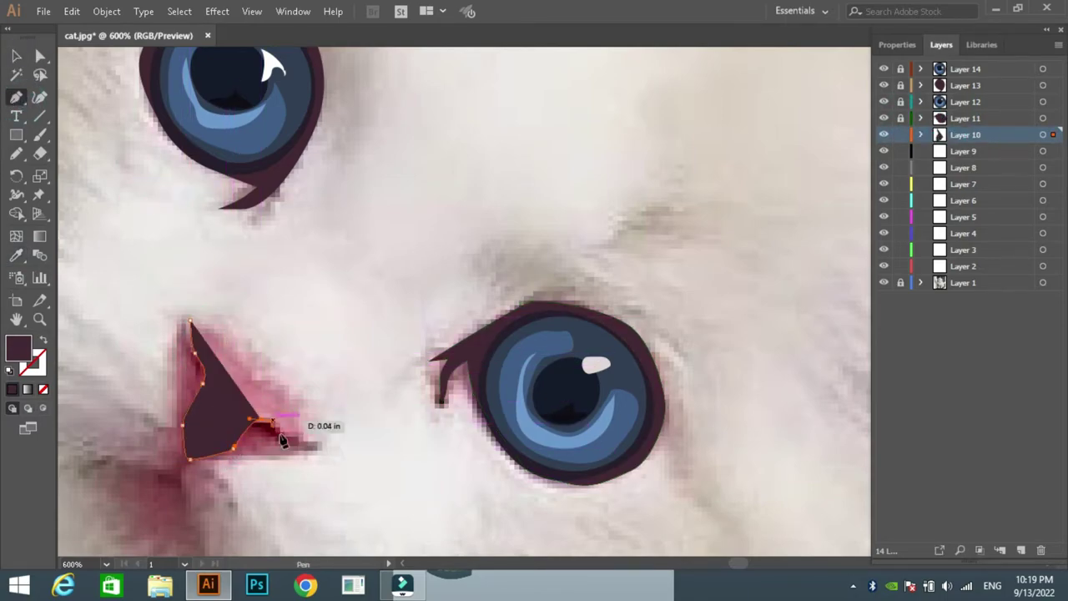
pyautogui.click(293, 437)
pyautogui.press('/')
pyautogui.press('n')
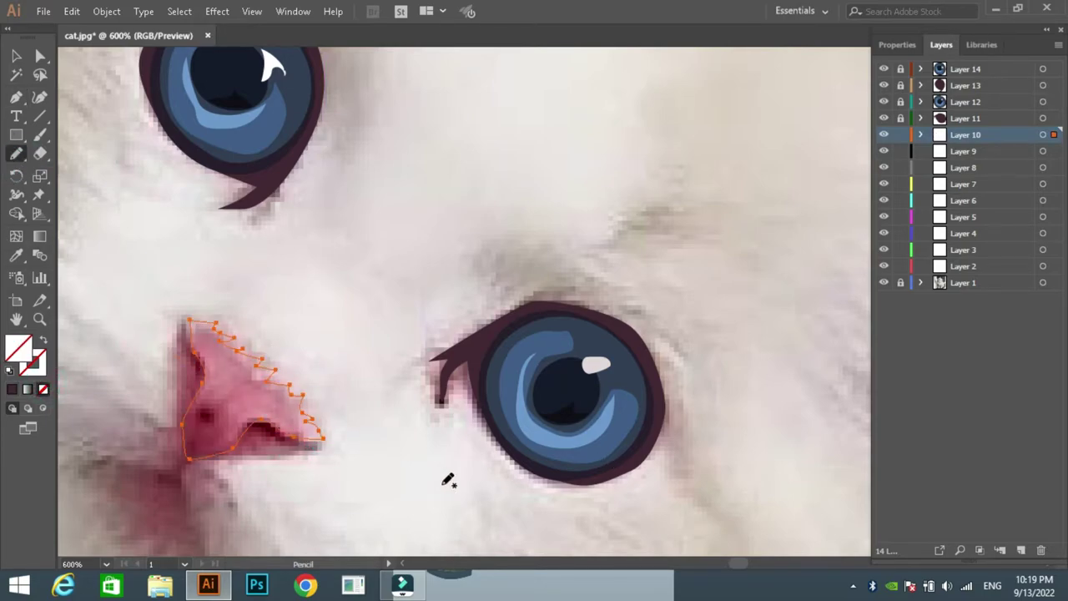
# Draw three sample squares above the nose, eyedropping light pink, mid pink and dark red
pyautogui.click(16, 134)
pyautogui.moveTo(324, 246); pyautogui.dragTo(367, 293)
pyautogui.click(15, 255)
pyautogui.click(173, 302)
pyautogui.press('m')
pyautogui.moveTo(396, 221); pyautogui.dragTo(426, 250)
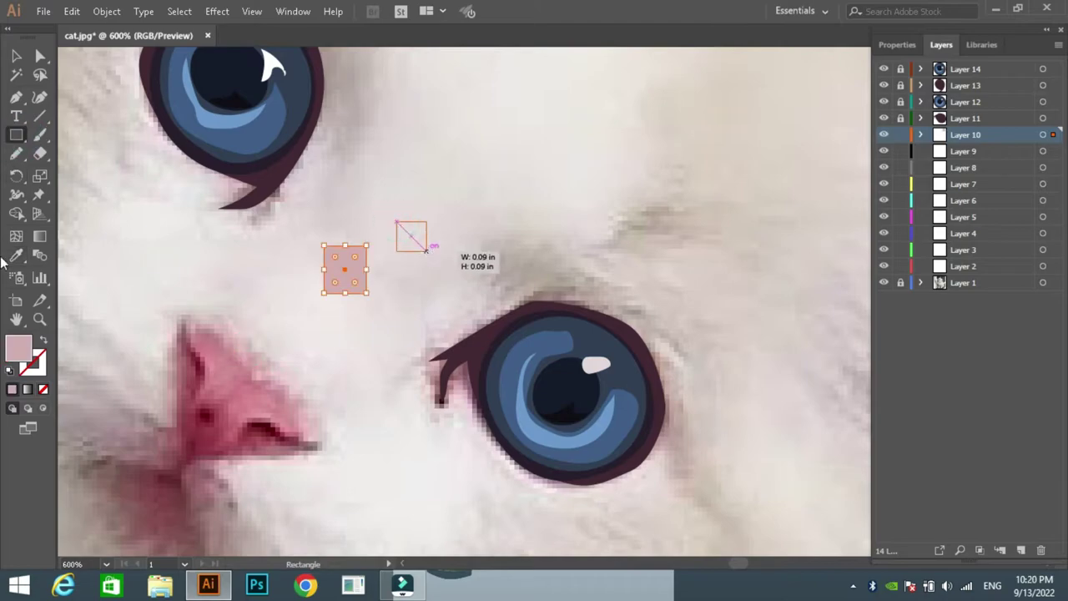
pyautogui.click(200, 417)
pyautogui.press('m')
pyautogui.moveTo(449, 200); pyautogui.dragTo(482, 242)
pyautogui.press('i')
pyautogui.click(200, 432)
# Give the nose a gradient fill and set its stop colours from the dark red sample
pyautogui.press('v')
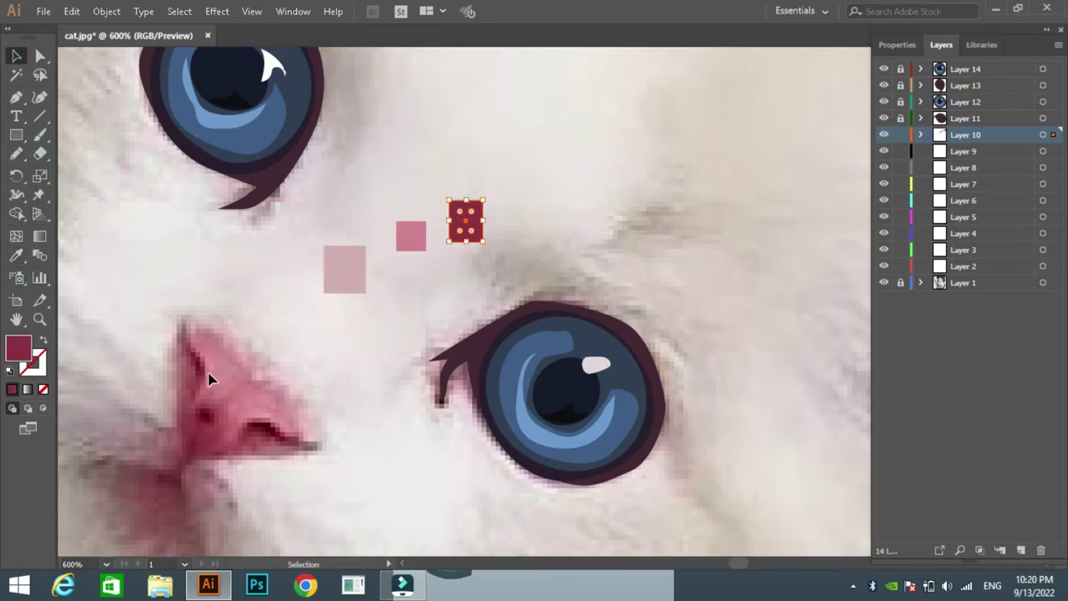
pyautogui.click(209, 380)
pyautogui.press('.')
pyautogui.moveTo(554, 91); pyautogui.dragTo(684, 94)
pyautogui.click(465, 220)
pyautogui.doubleClick(19, 347)
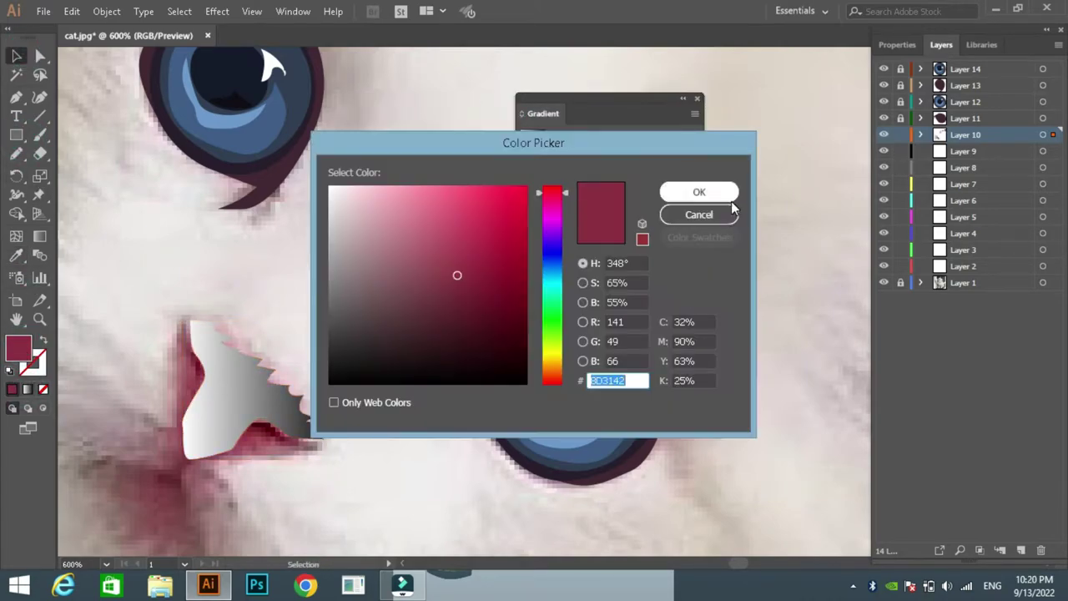
pyautogui.click(732, 207)
pyautogui.click(242, 384)
pyautogui.doubleClick(19, 347)
pyautogui.click(696, 191)
# Apply the pink linear gradient to the nose at -120° and reposition its middle stop
pyautogui.click(411, 236)
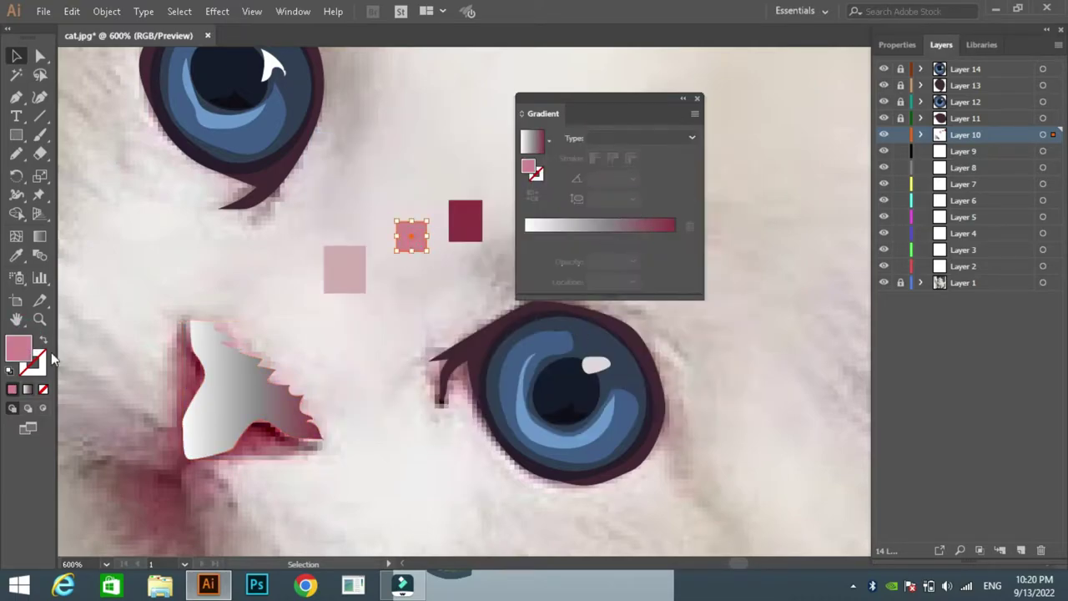
pyautogui.click(242, 384)
pyautogui.click(350, 278)
pyautogui.doubleClick(19, 347)
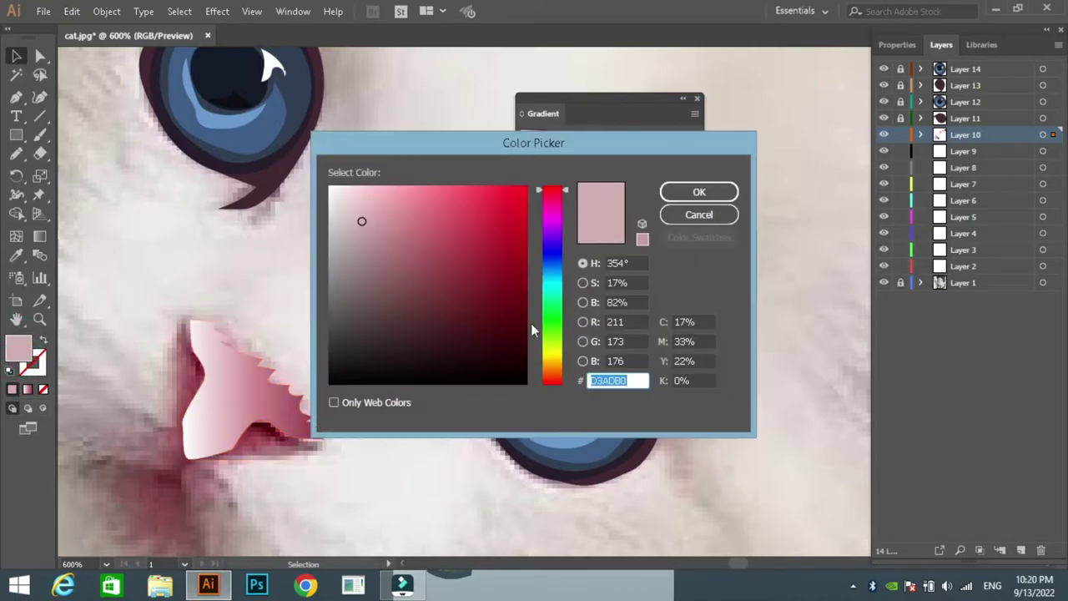
pyautogui.click(699, 192)
pyautogui.doubleClick(528, 167)
pyautogui.click(699, 192)
pyautogui.click(632, 178)
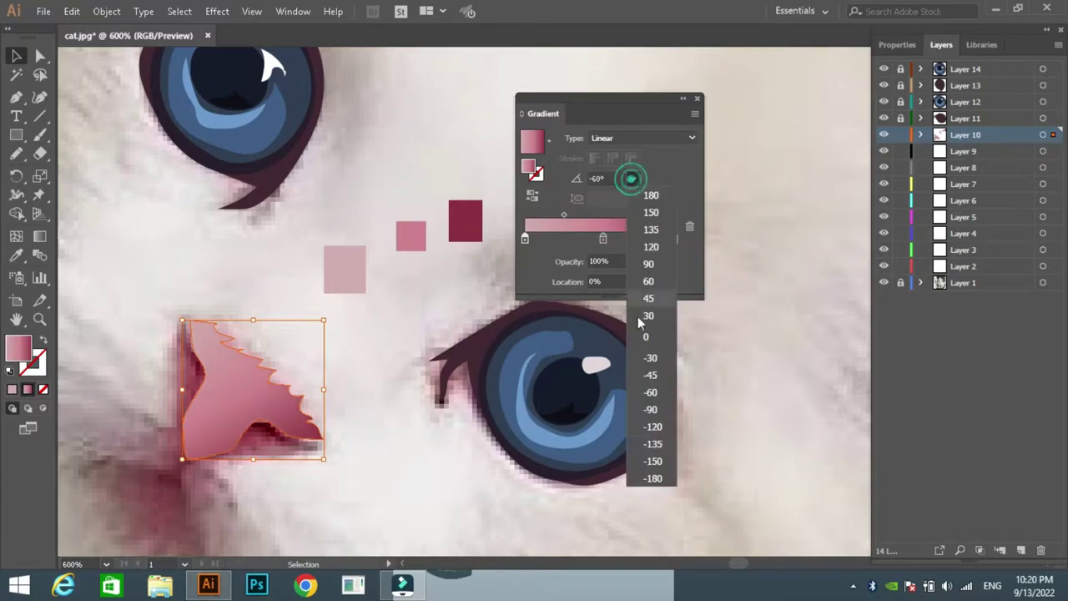
pyautogui.click(653, 426)
pyautogui.moveTo(673, 238); pyautogui.dragTo(539, 240)
pyautogui.click(696, 99)
pyautogui.hotkey('ctrl', 'shift', 'a')
# Pencil light pink highlight shapes on the nose and along its lower edge
pyautogui.press('n')
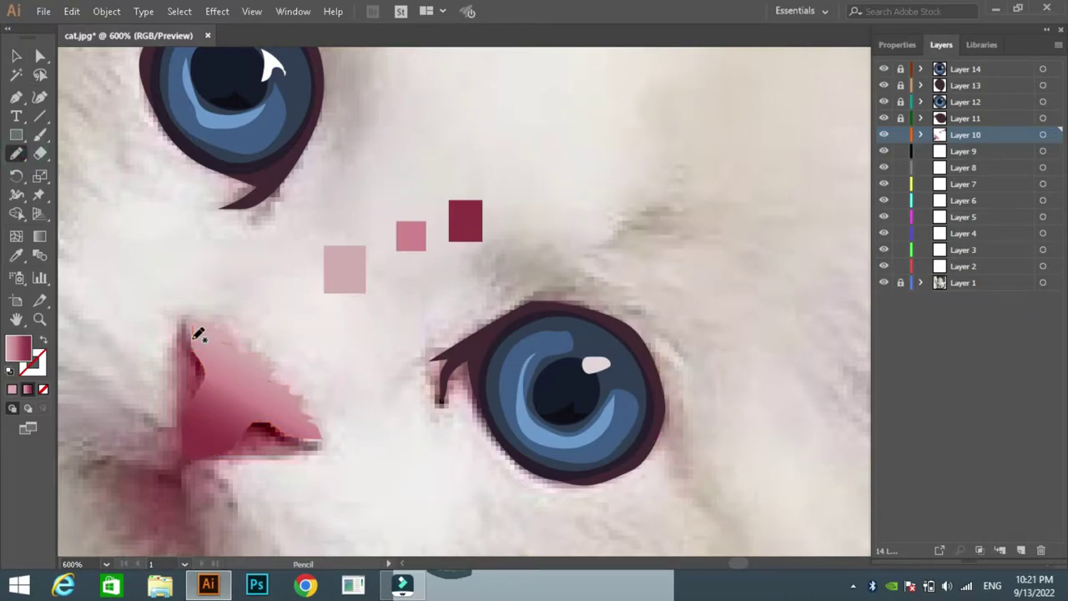
pyautogui.moveTo(208, 382); pyautogui.dragTo(207, 385)
pyautogui.press('i')
pyautogui.click(342, 281)
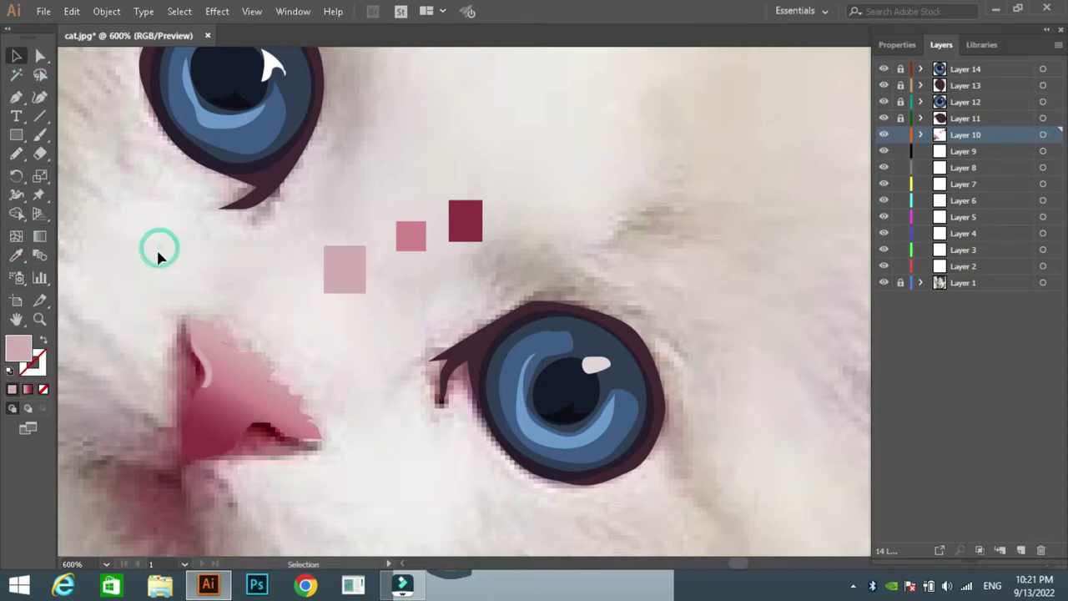
pyautogui.keyDown('ctrl'); pyautogui.click(158, 246); pyautogui.keyUp('ctrl')
pyautogui.press('n')
pyautogui.moveTo(247, 424); pyautogui.dragTo(281, 424)
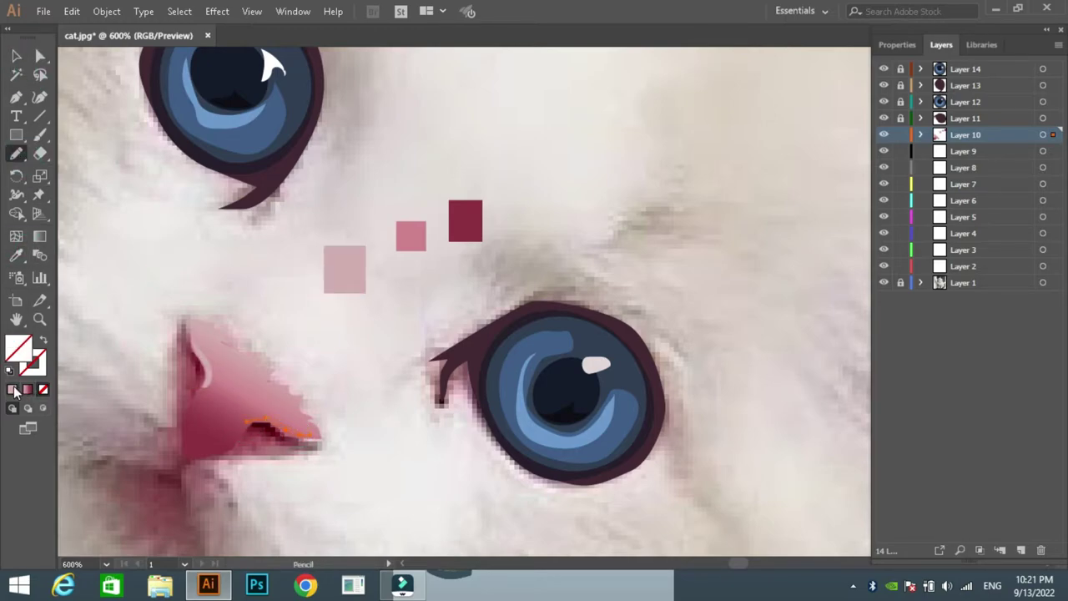
# On the next layer, draw dark maroon shadow strokes along the nose's left and lower edges
pyautogui.click(900, 135)
pyautogui.click(960, 151)
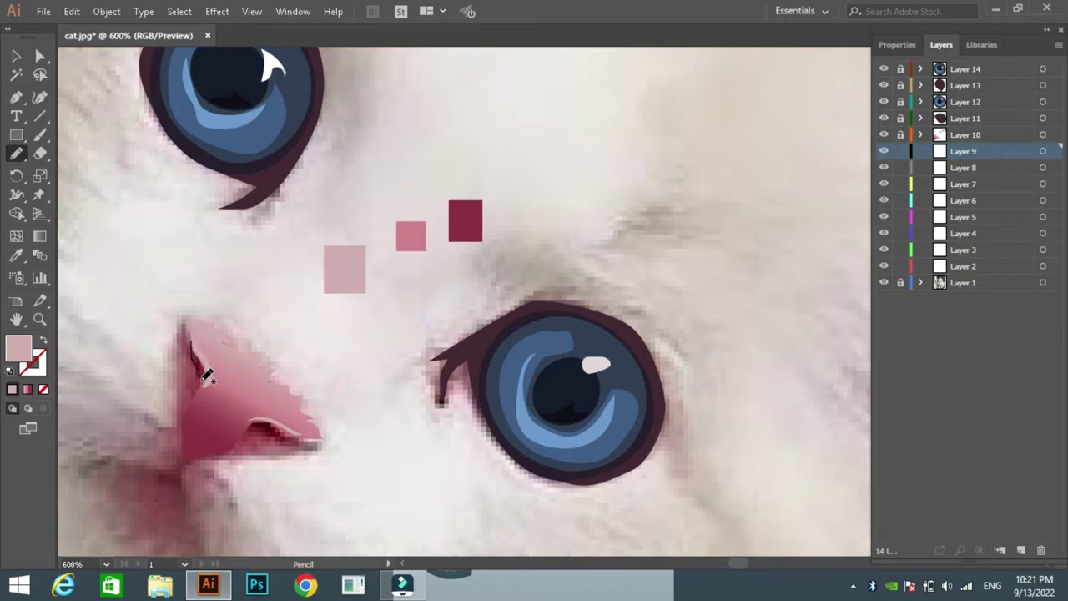
pyautogui.moveTo(203, 397); pyautogui.dragTo(190, 341)
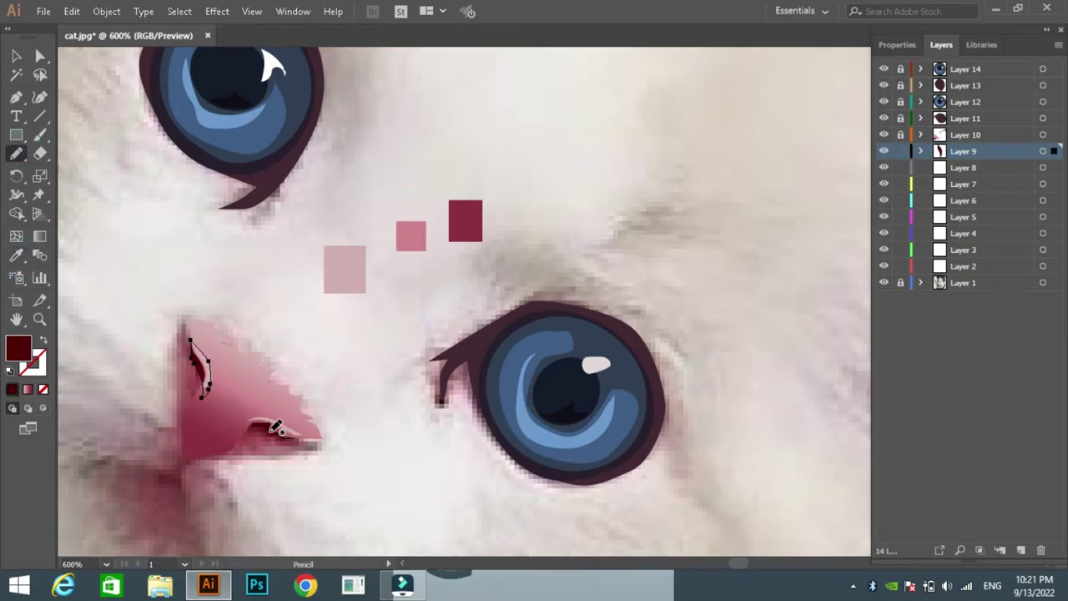
pyautogui.moveTo(276, 427); pyautogui.dragTo(238, 425)
pyautogui.click(11, 389)
pyautogui.click(901, 151)
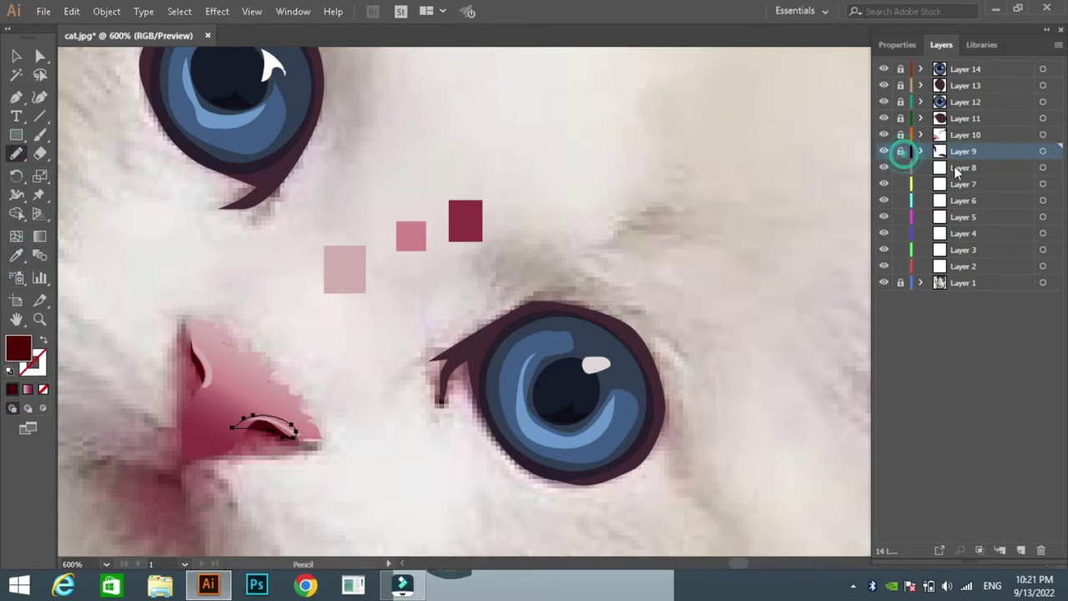
# On the layer below, trace a shading shape along the nose's left edge and fill it pink
pyautogui.click(960, 168)
pyautogui.moveTo(190, 415); pyautogui.dragTo(191, 429)
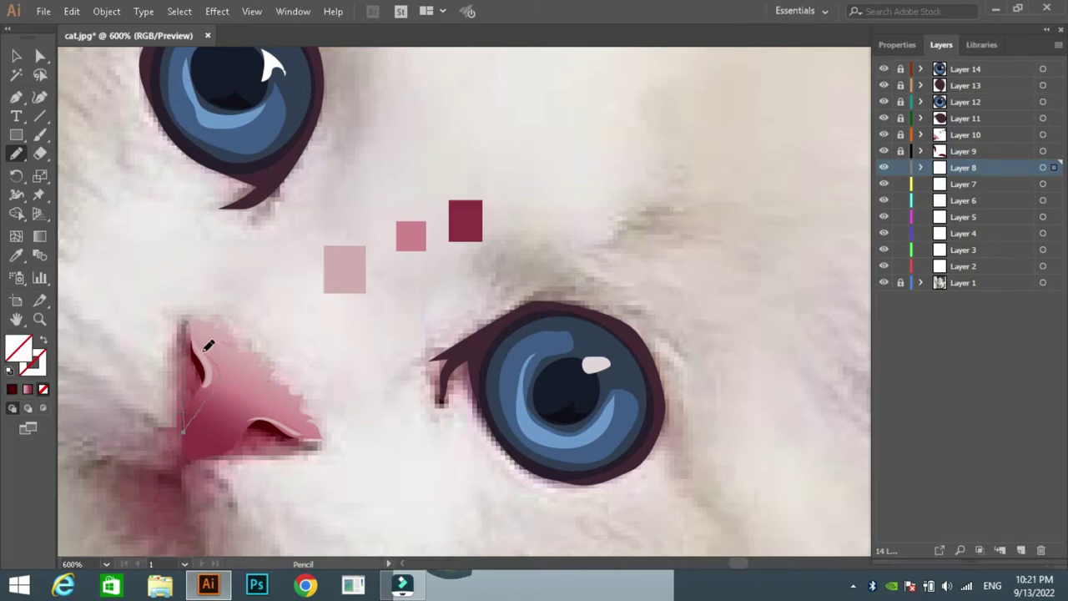
pyautogui.click(11, 389)
pyautogui.click(15, 55)
pyautogui.doubleClick(18, 347)
pyautogui.click(699, 191)
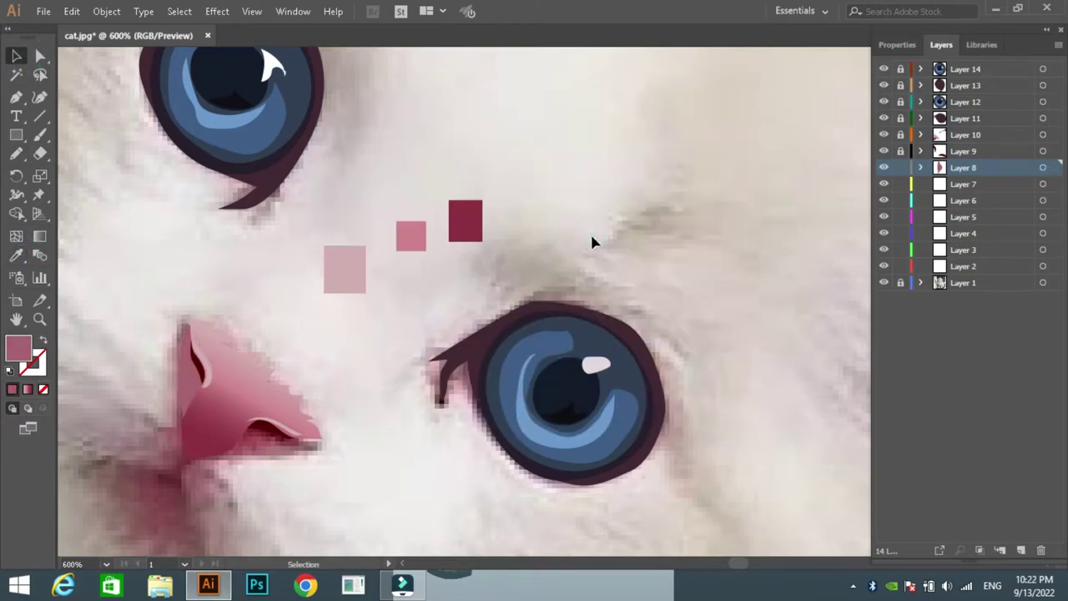
pyautogui.click(17, 152)
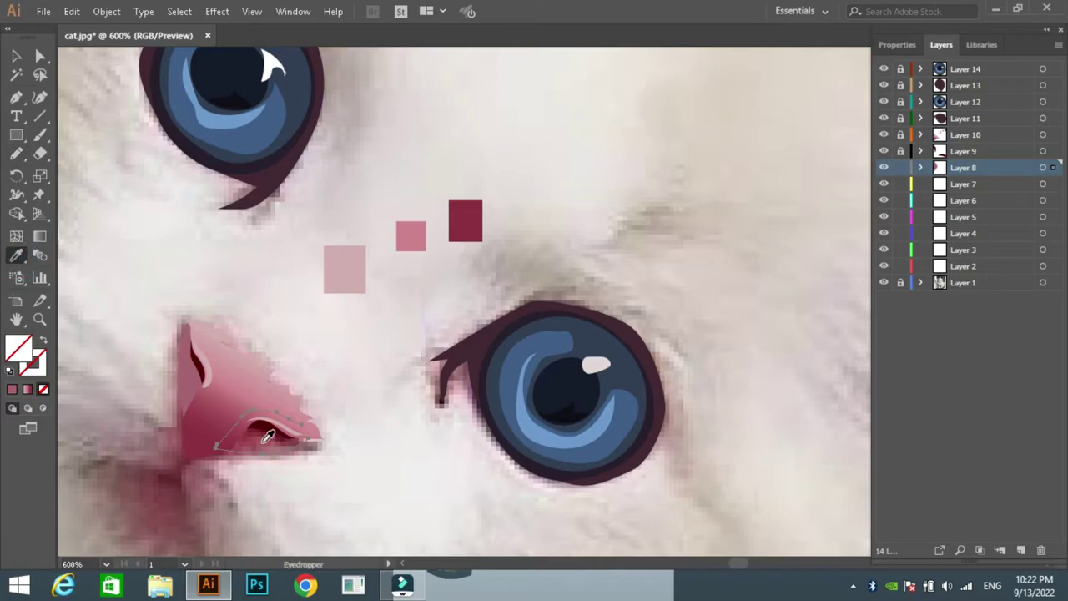
pyautogui.click(15, 55)
# Move the three colour samples up and right, then pan to the area below the nose
pyautogui.moveTo(339, 281); pyautogui.dragTo(437, 240)
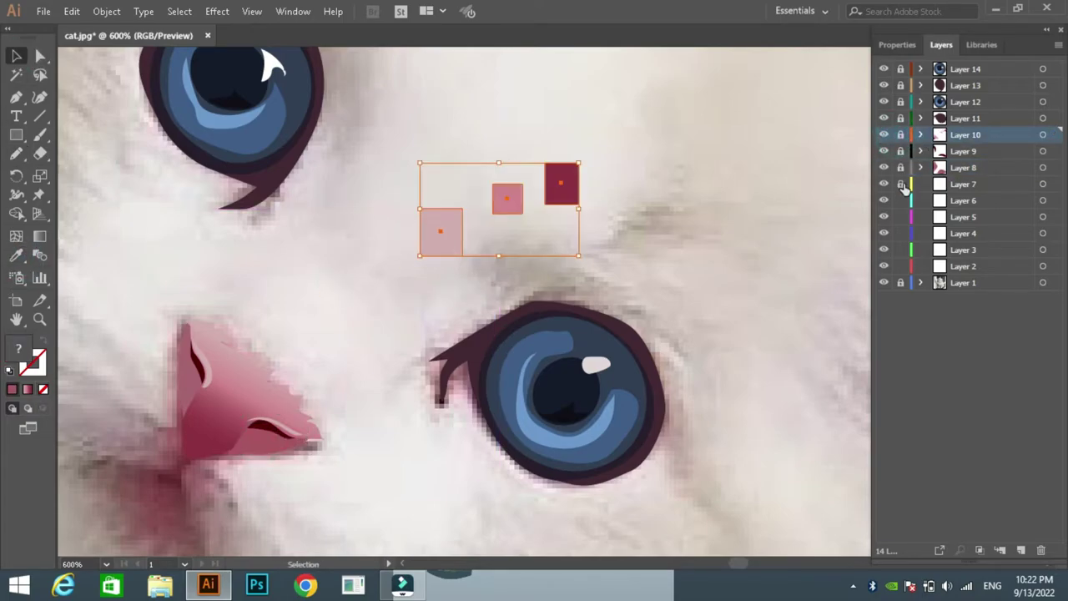
pyautogui.click(441, 327)
pyautogui.moveTo(441, 327); pyautogui.dragTo(685, 198)
# Pencil a small dark red shape just below the nose and lock Layer 7
pyautogui.click(17, 152)
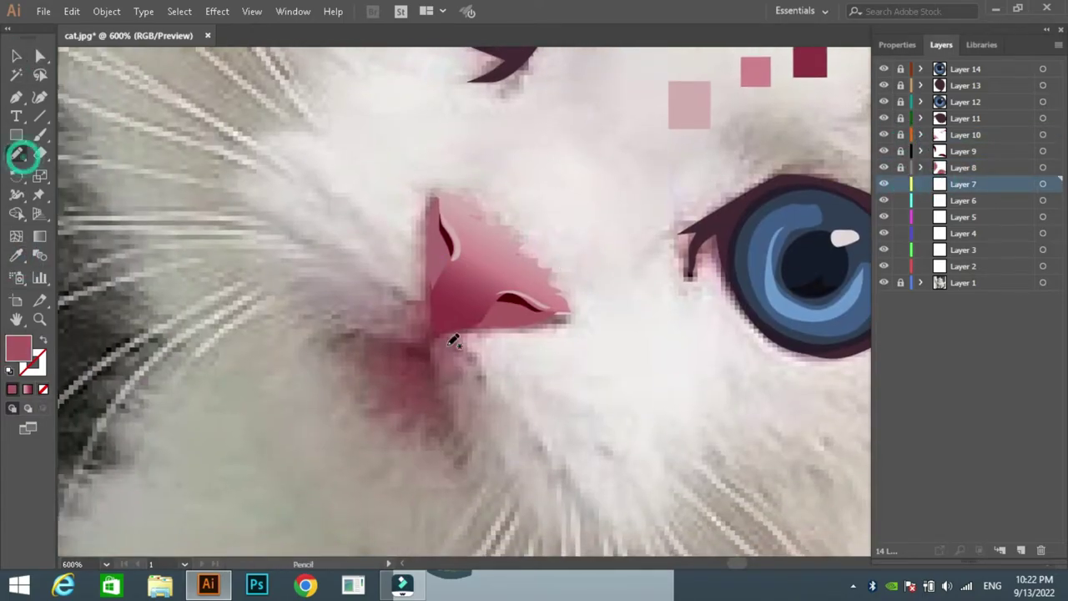
pyautogui.moveTo(434, 322); pyautogui.dragTo(429, 357)
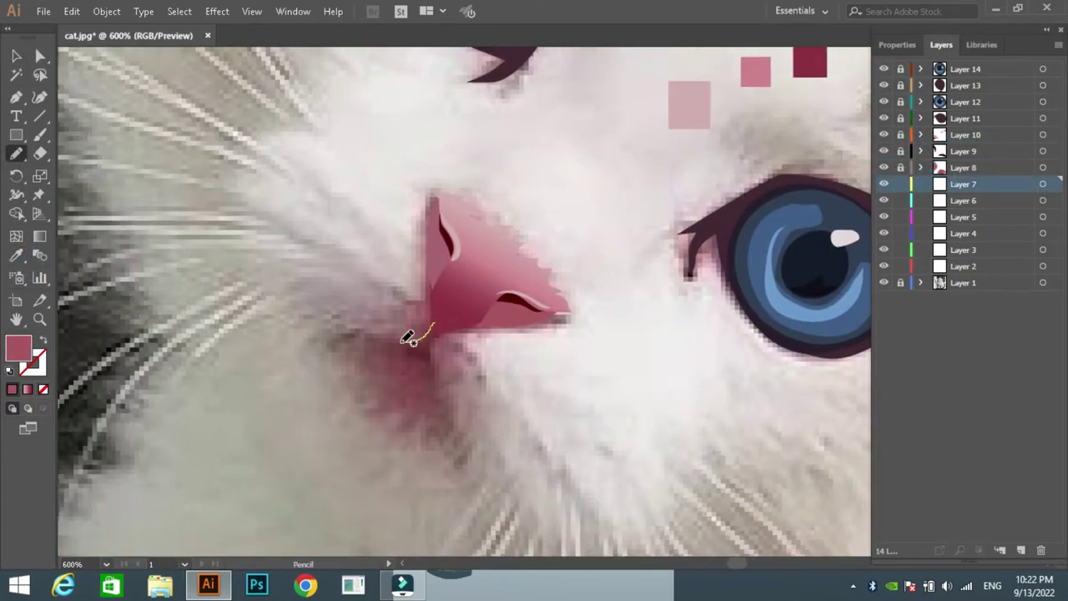
pyautogui.click(808, 71)
pyautogui.hotkey('ctrl', 'shift', 'a')
pyautogui.click(901, 184)
# Trace the larger shading shape below the nose and add sample squares of the light grey fur colour
pyautogui.press('n')
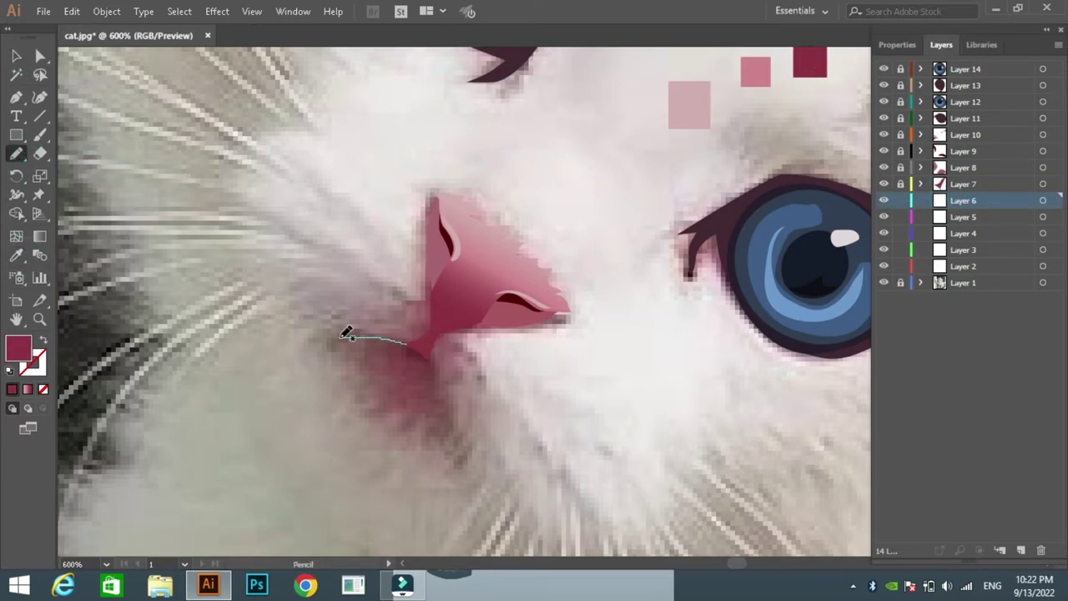
pyautogui.moveTo(435, 427); pyautogui.dragTo(451, 442)
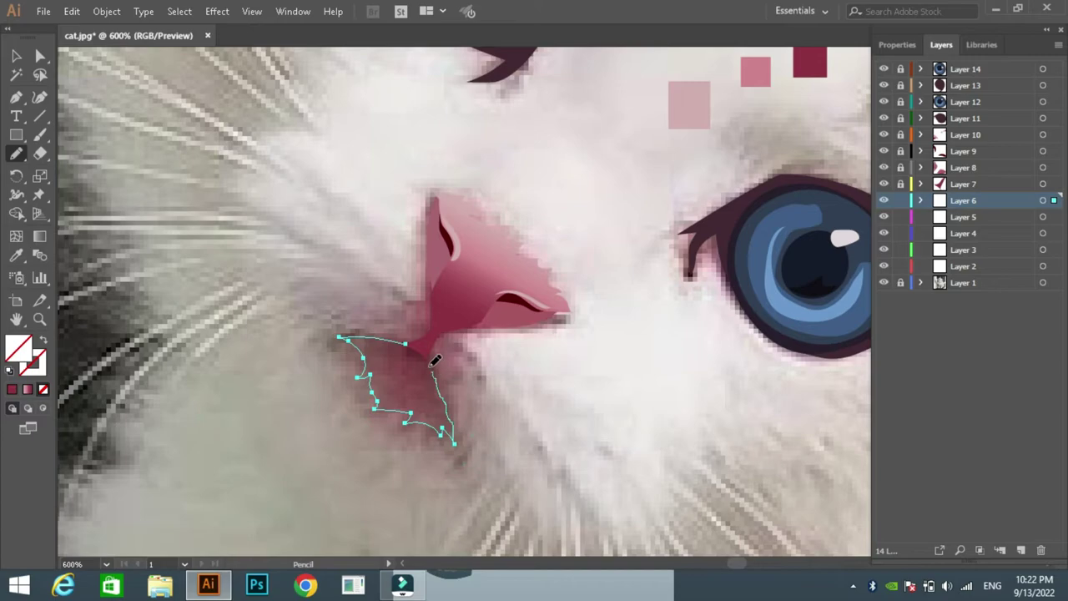
pyautogui.click(16, 255)
pyautogui.click(410, 358)
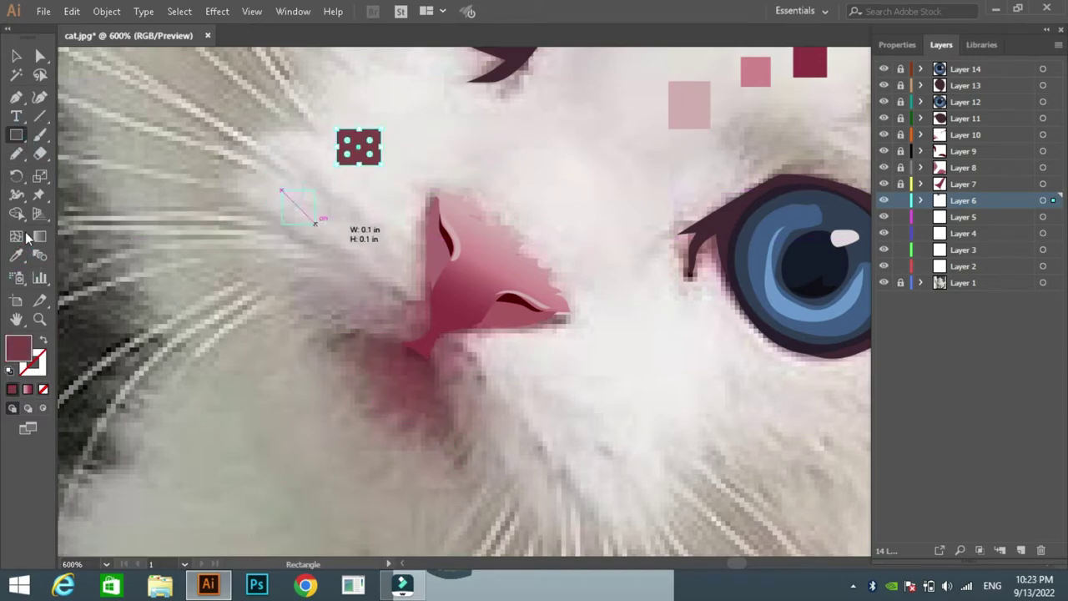
pyautogui.click(339, 389)
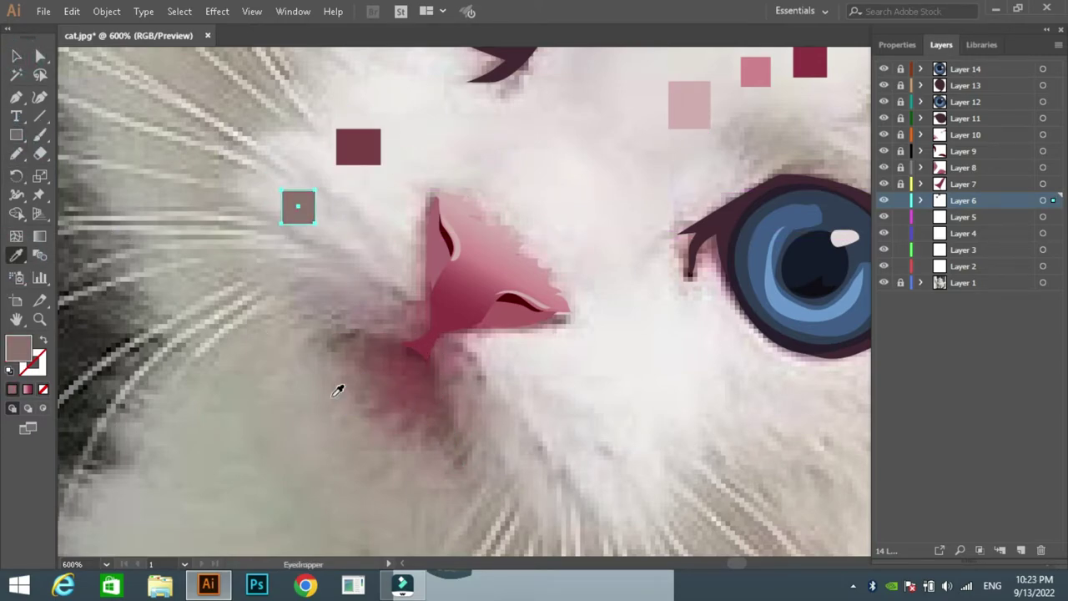
# Fill the shape with a 60° pink linear gradient, lock Layer 6, and delete the sample squares
pyautogui.press('v')
pyautogui.click(379, 380)
pyautogui.press('.')
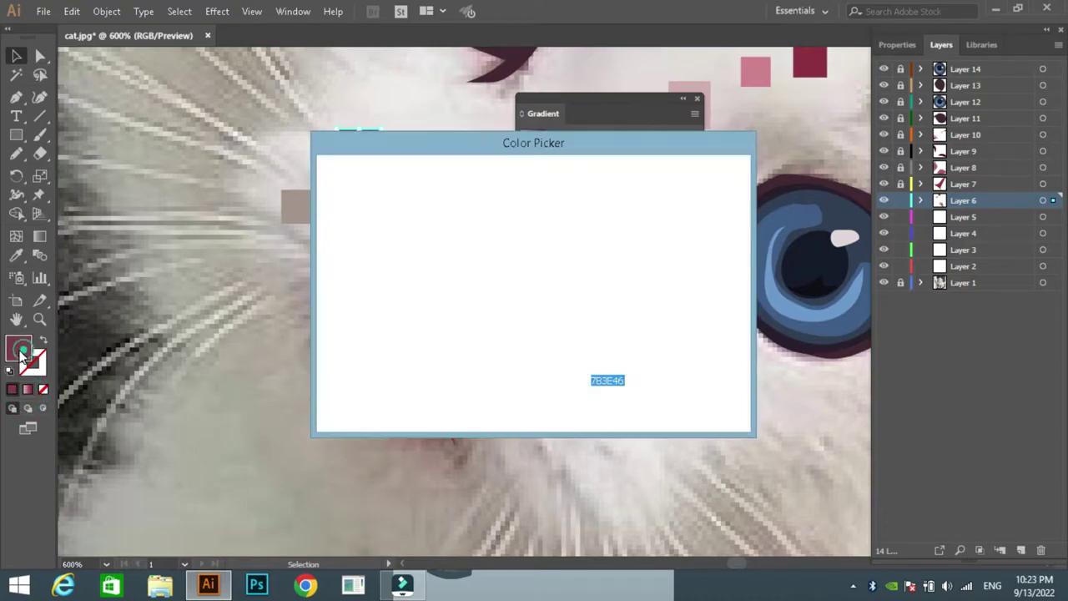
pyautogui.doubleClick(539, 238)
pyautogui.press('Escape')
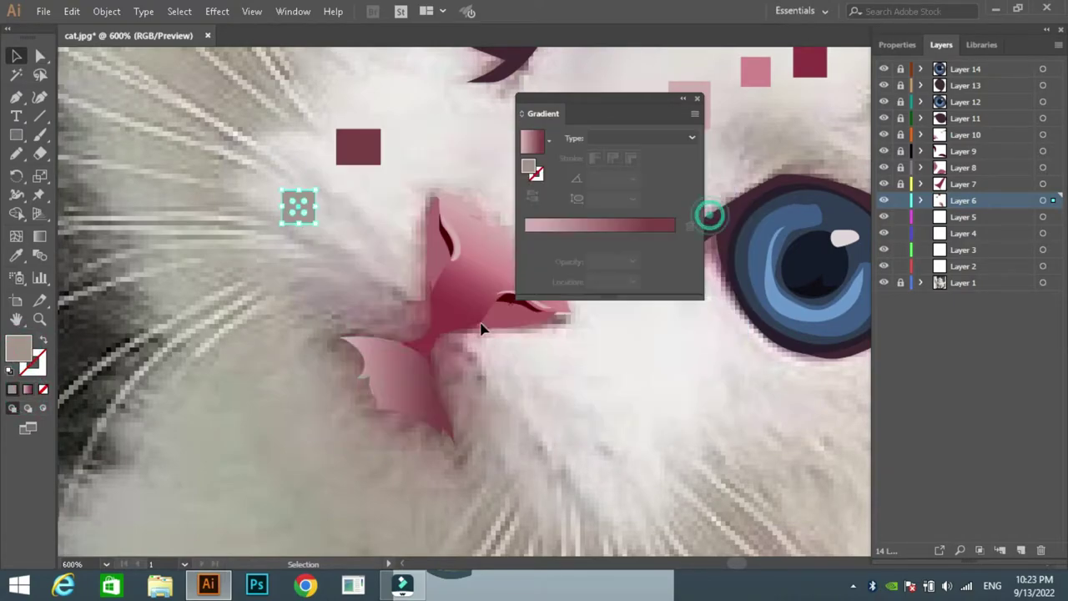
pyautogui.moveTo(647, 238)
pyautogui.mouseDown()
pyautogui.moveTo(605, 215)
pyautogui.moveTo(571, 218)
pyautogui.mouseUp()
pyautogui.click(632, 178)
pyautogui.click(632, 242)
pyautogui.click(698, 99)
pyautogui.click(638, 312)
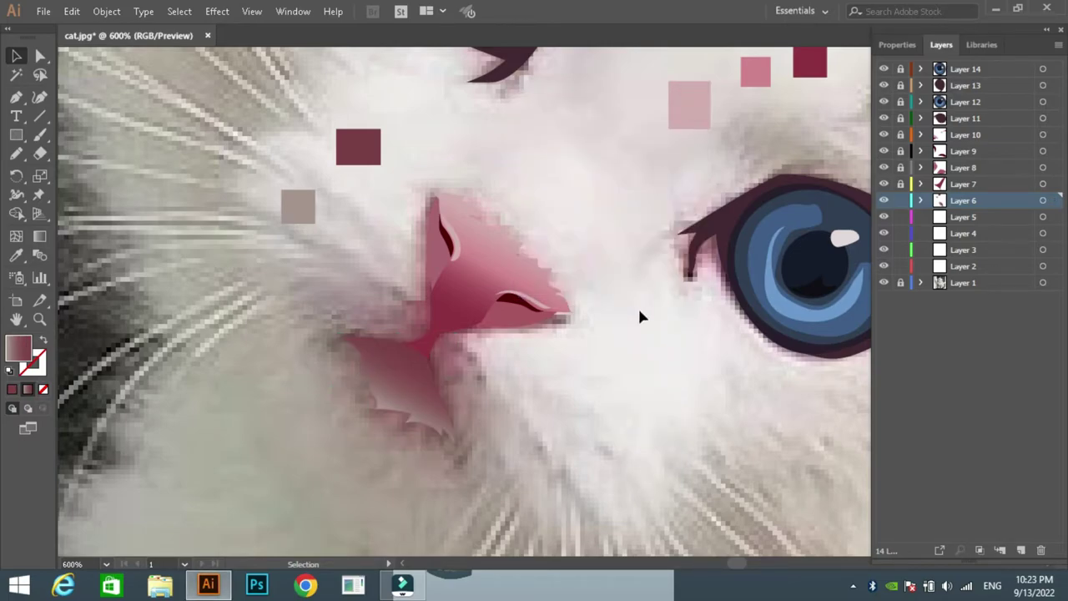
pyautogui.click(901, 201)
pyautogui.press('Delete')
# On Layer 5, pencil a shading shape beside the nose and fill it with the nose pink
pyautogui.click(964, 217)
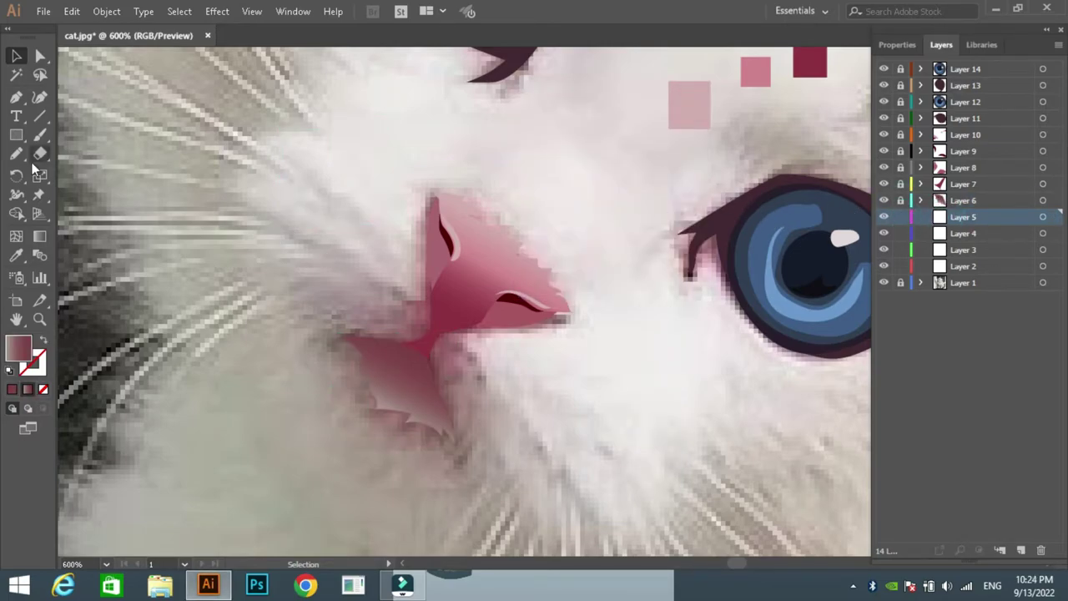
pyautogui.click(16, 153)
pyautogui.moveTo(489, 387); pyautogui.dragTo(485, 388)
pyautogui.press('i')
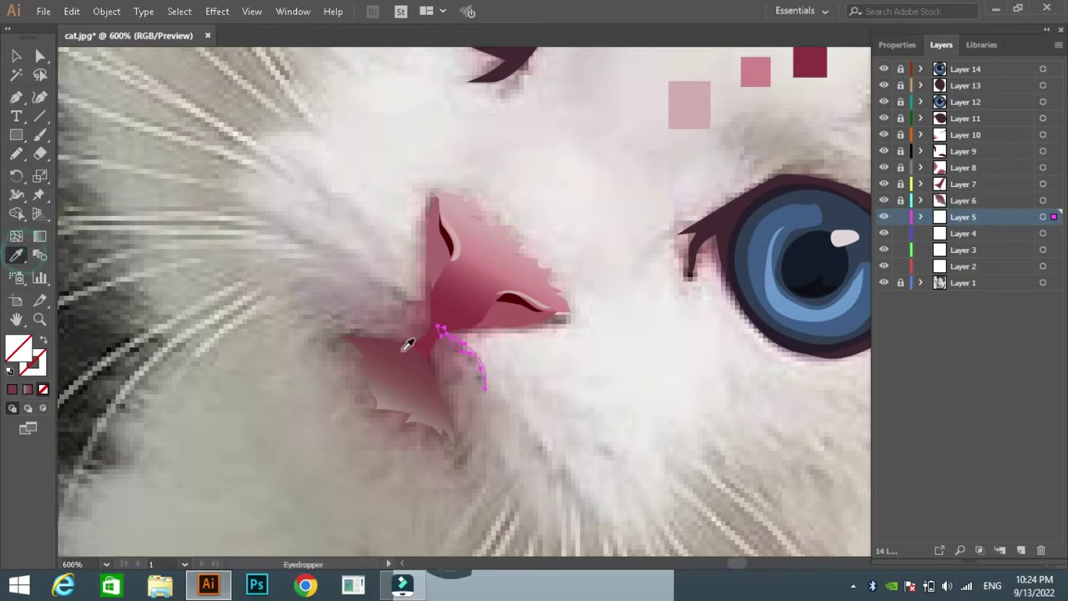
pyautogui.click(442, 357)
# Draw a stroke from the nose up-left and give it a dark pink fill
pyautogui.press('v')
pyautogui.moveTo(440, 315); pyautogui.dragTo(367, 272)
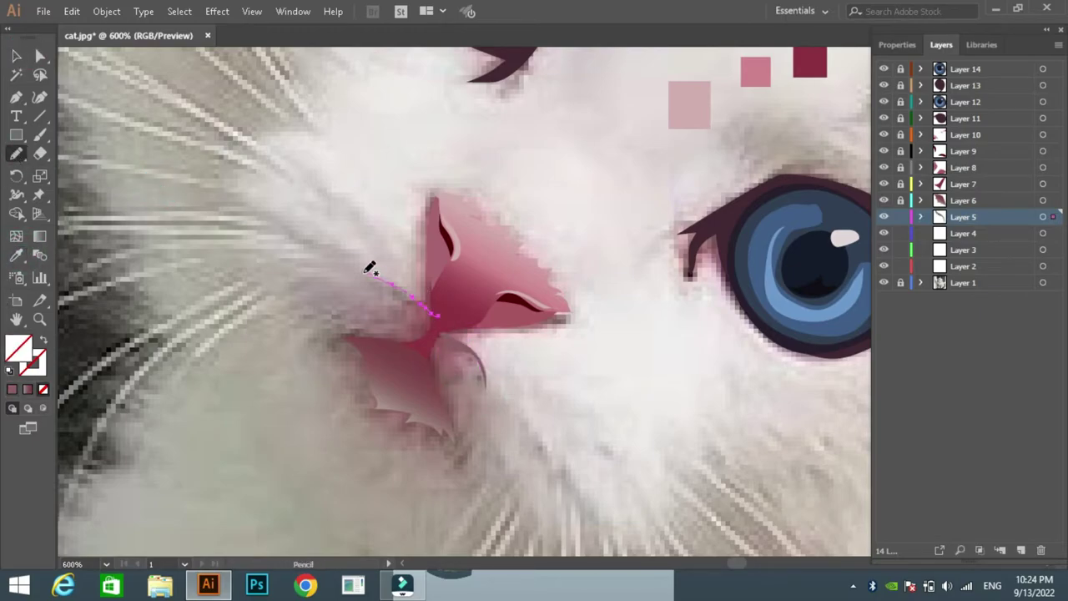
pyautogui.click(12, 389)
pyautogui.doubleClick(18, 347)
pyautogui.click(696, 191)
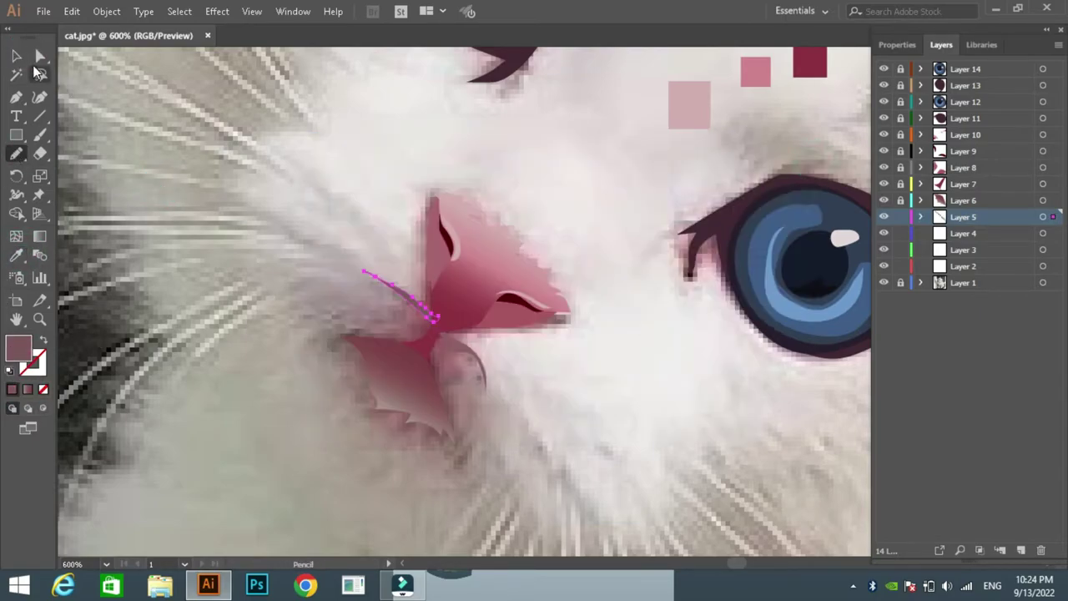
pyautogui.press('v')
# Zoom to 200%, delete the pink sample squares, lock Layers 5–10, and add new layers
pyautogui.click(935, 234)
pyautogui.click(106, 564)
pyautogui.click(127, 321)
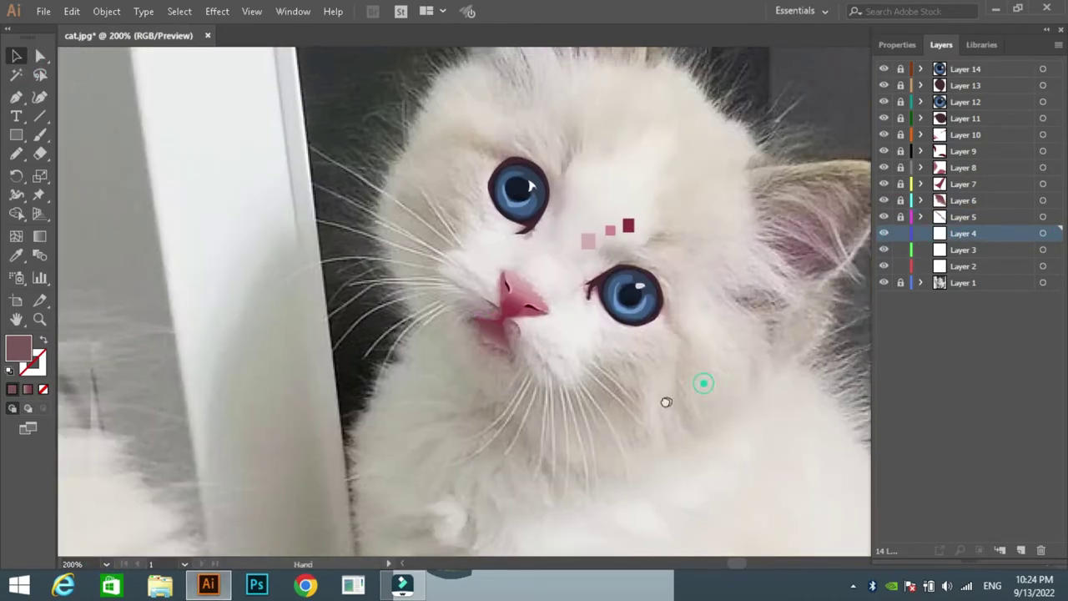
pyautogui.moveTo(624, 197); pyautogui.dragTo(545, 267)
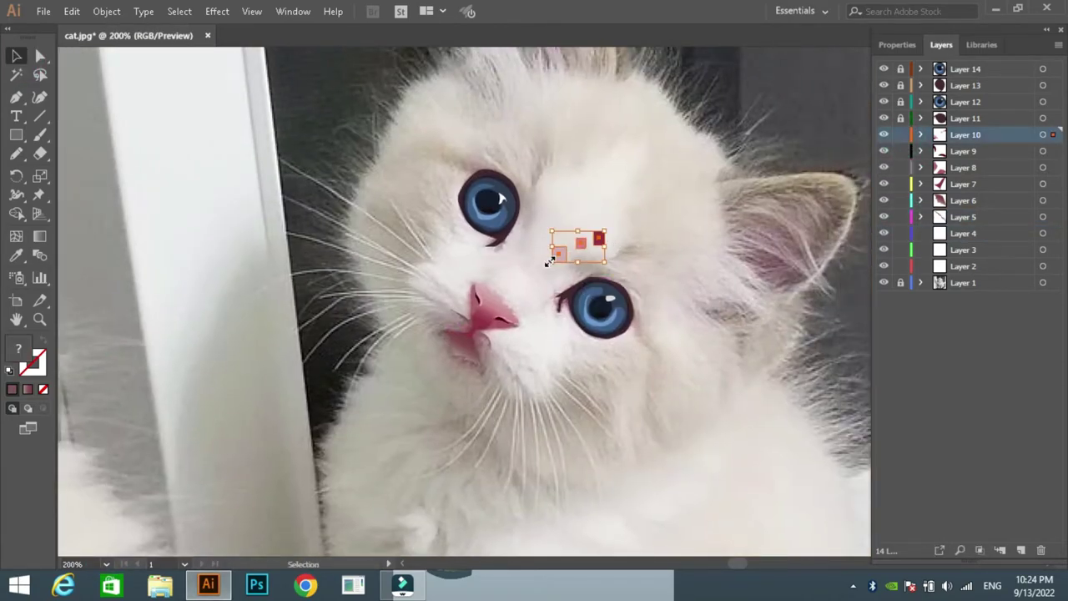
pyautogui.press('Delete')
pyautogui.moveTo(901, 134); pyautogui.dragTo(901, 216)
pyautogui.click(1021, 550)
pyautogui.click(15, 155)
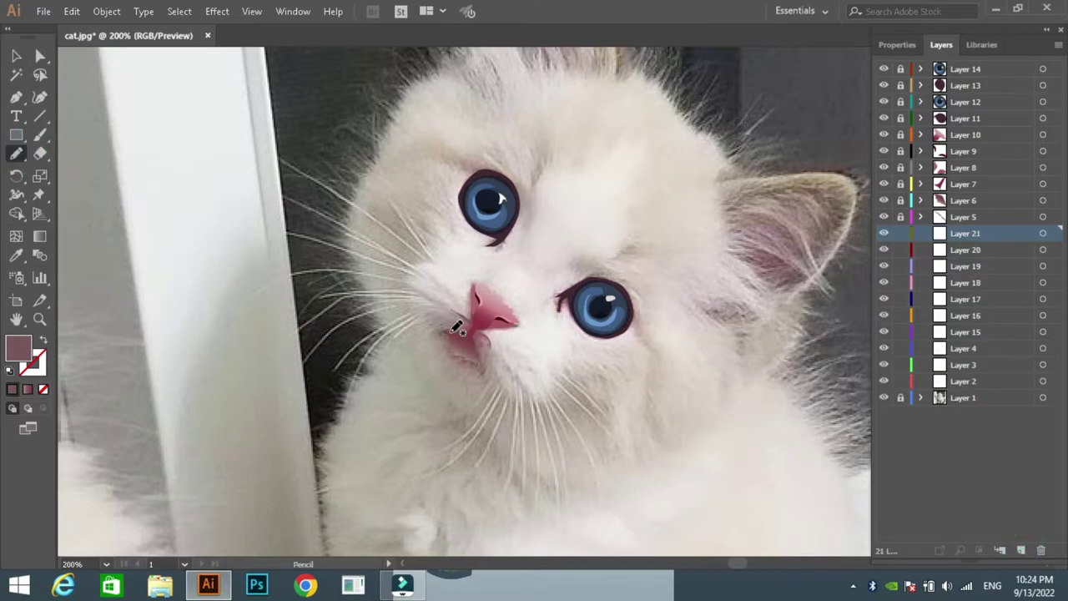
# Trace the muzzle shape left of the nose and add two sample squares in nose pink and light fur colour
pyautogui.moveTo(480, 315); pyautogui.dragTo(481, 317)
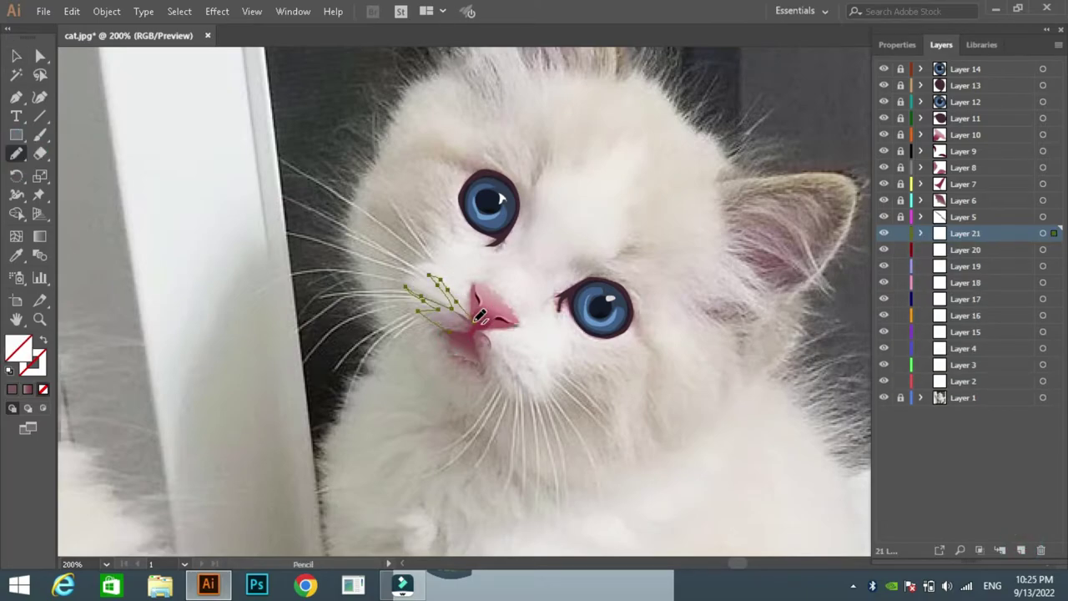
pyautogui.click(15, 135)
pyautogui.moveTo(137, 134); pyautogui.dragTo(177, 174)
pyautogui.press('i')
pyautogui.click(459, 326)
pyautogui.click(424, 285)
pyautogui.moveTo(131, 219)
pyautogui.mouseDown()
pyautogui.moveTo(172, 258)
pyautogui.moveTo(115, 245)
pyautogui.mouseUp()
pyautogui.click(430, 280)
pyautogui.press('v')
# Adjust the pink sample square's colour in the Color Picker
pyautogui.click(157, 153)
pyautogui.doubleClick(18, 348)
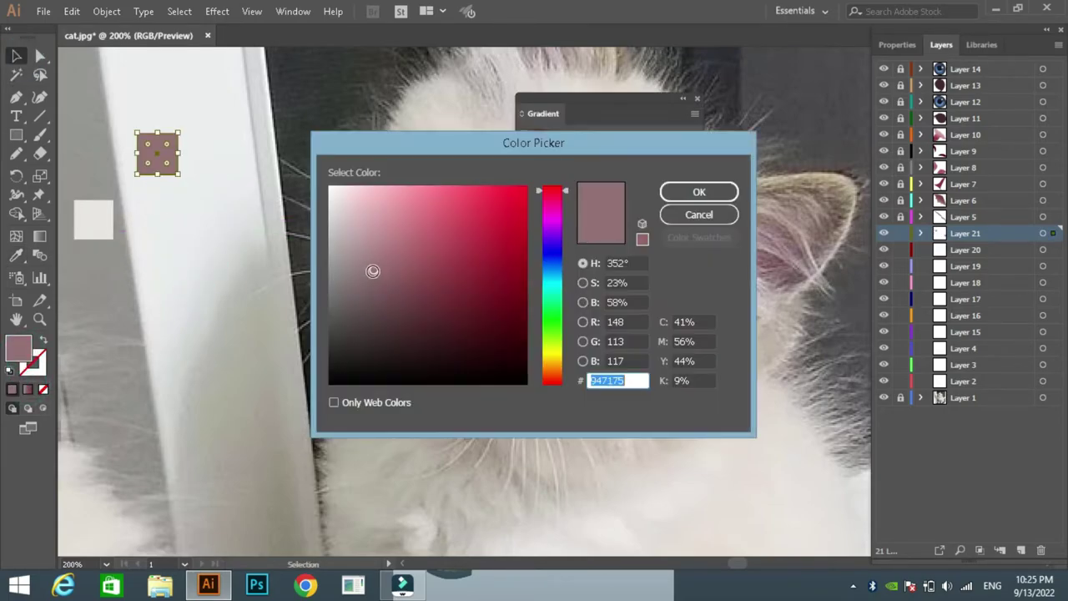
pyautogui.click(357, 272)
pyautogui.click(632, 381)
# Fill the muzzle shape with a pale grey-to-mauve gradient and adjust its stops and midpoint
pyautogui.click(699, 191)
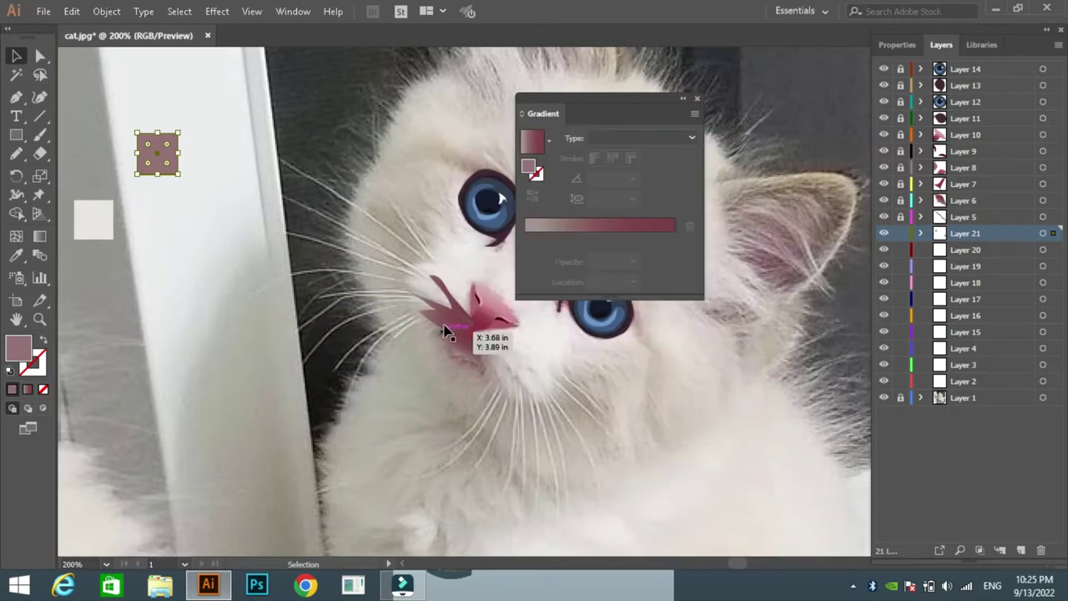
pyautogui.click(455, 322)
pyautogui.doubleClick(19, 347)
pyautogui.click(692, 191)
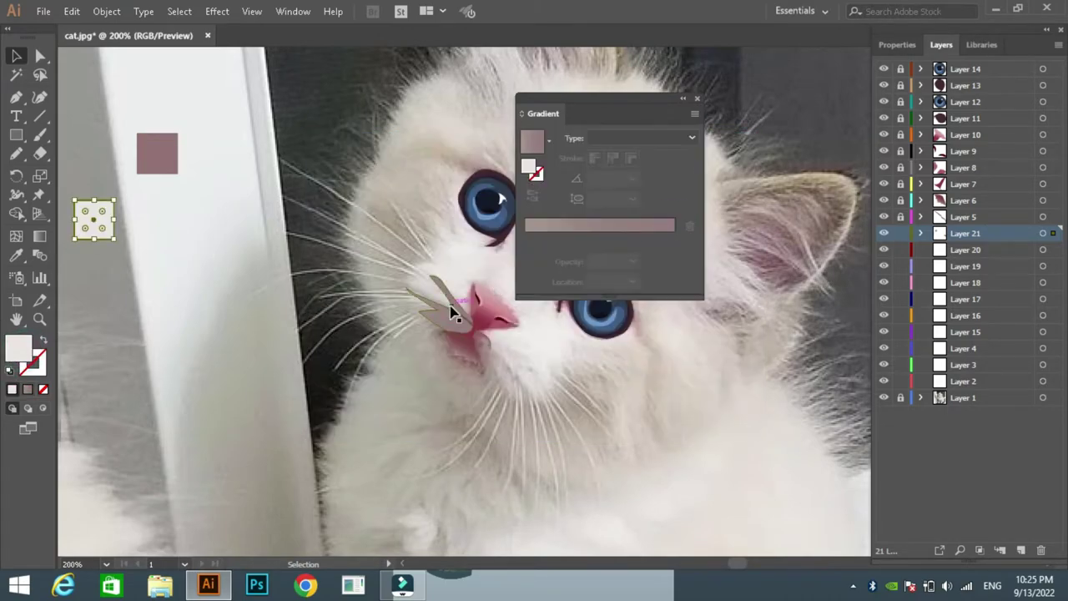
pyautogui.doubleClick(18, 359)
pyautogui.click(682, 191)
pyautogui.moveTo(538, 239)
pyautogui.mouseDown()
pyautogui.moveTo(525, 239)
pyautogui.moveTo(598, 216)
pyautogui.mouseUp()
pyautogui.click(525, 241)
pyautogui.click(697, 98)
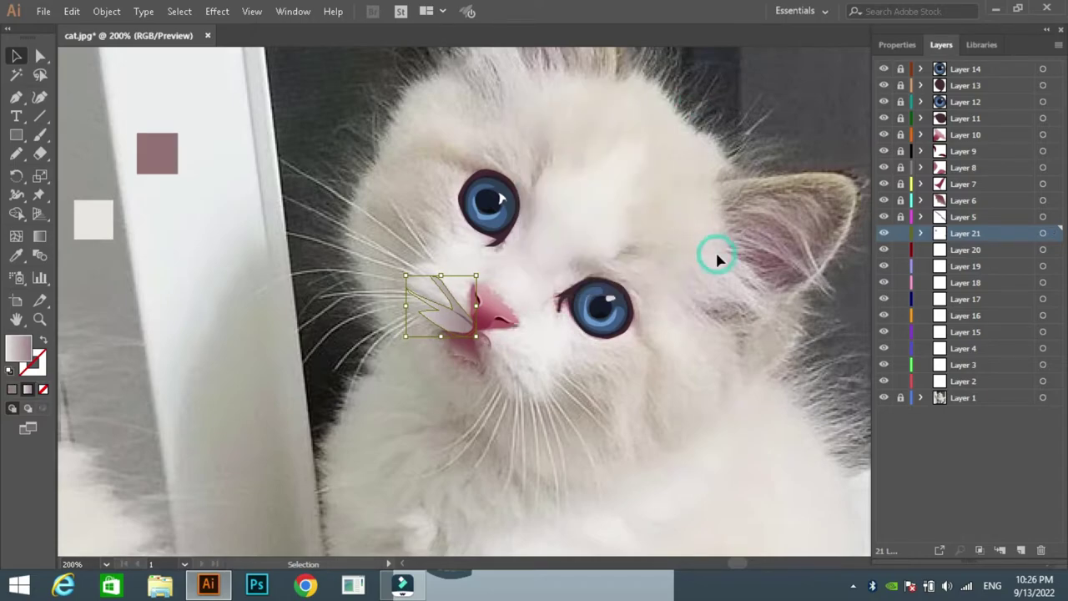
pyautogui.press('n')
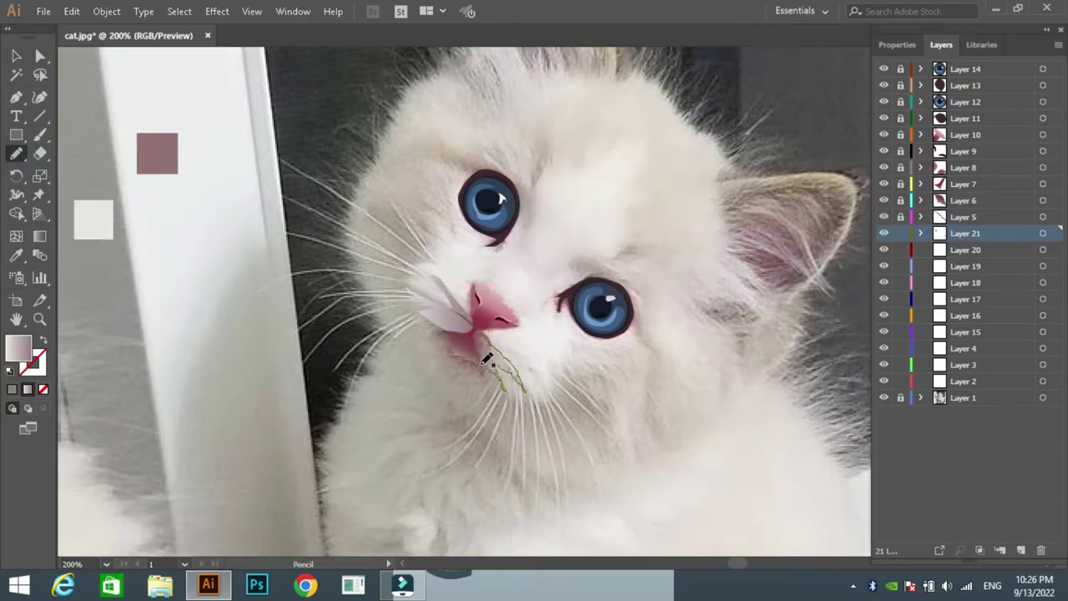
pyautogui.doubleClick(28, 389)
# Lock Layer 21 and pencil a large fur outline around the face on Layer 20
pyautogui.click(696, 99)
pyautogui.click(902, 234)
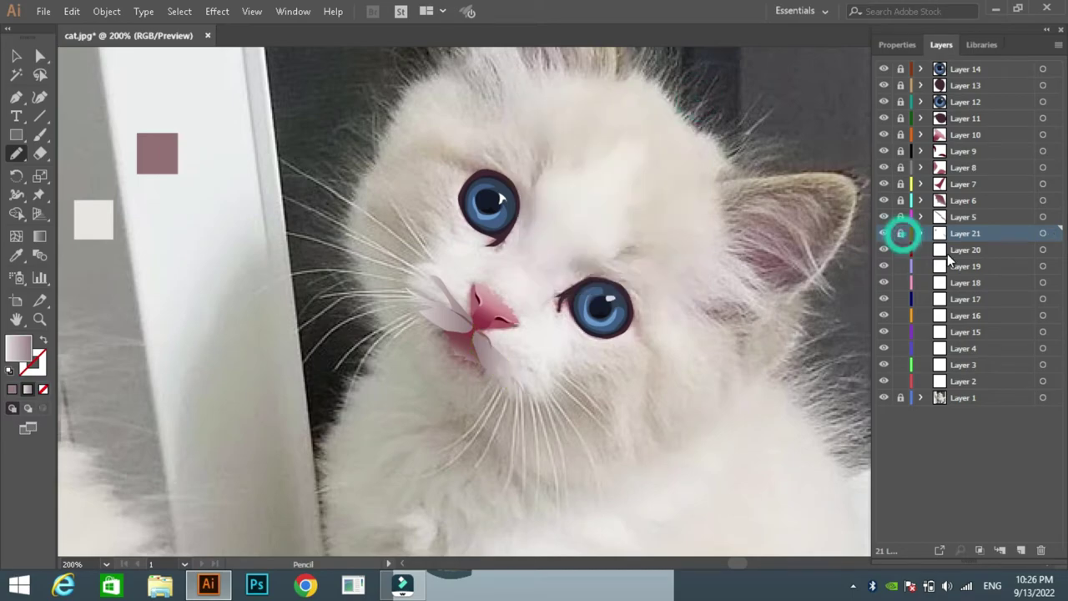
pyautogui.click(952, 250)
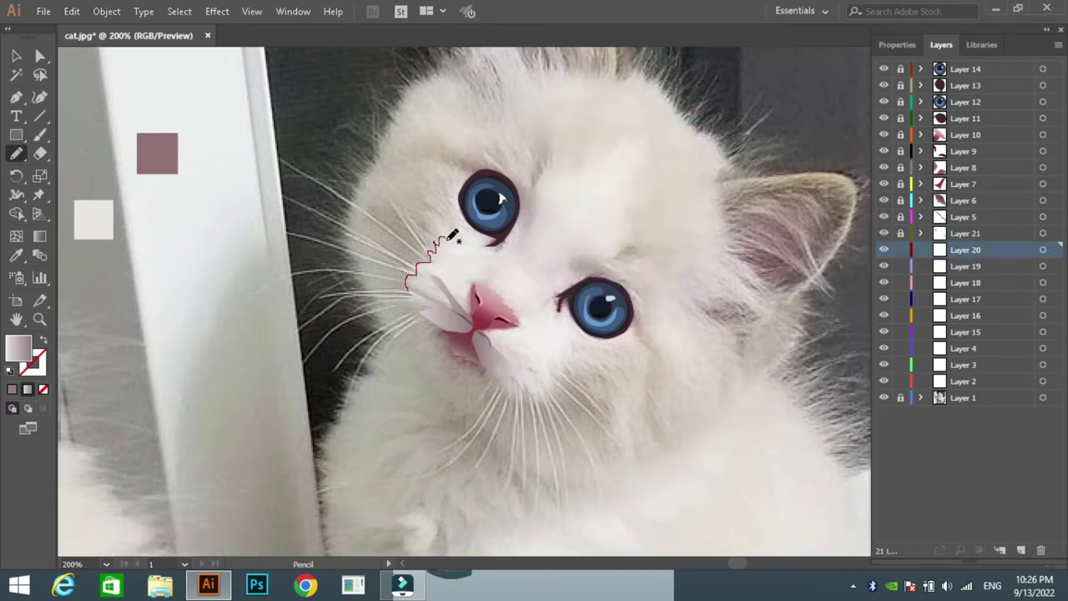
pyautogui.moveTo(460, 186); pyautogui.dragTo(459, 181)
pyautogui.moveTo(458, 179); pyautogui.dragTo(531, 213)
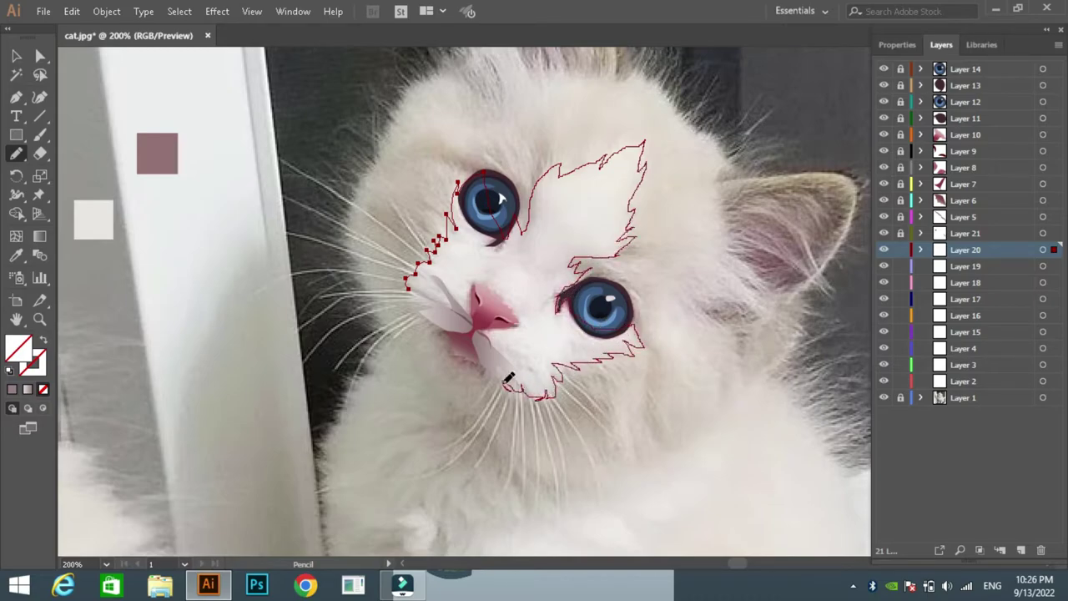
pyautogui.moveTo(506, 382); pyautogui.dragTo(456, 317)
# Fill the face fur with the sampled light fur colour and lock Layer 20
pyautogui.click(16, 256)
pyautogui.click(93, 219)
pyautogui.click(901, 250)
pyautogui.click(966, 266)
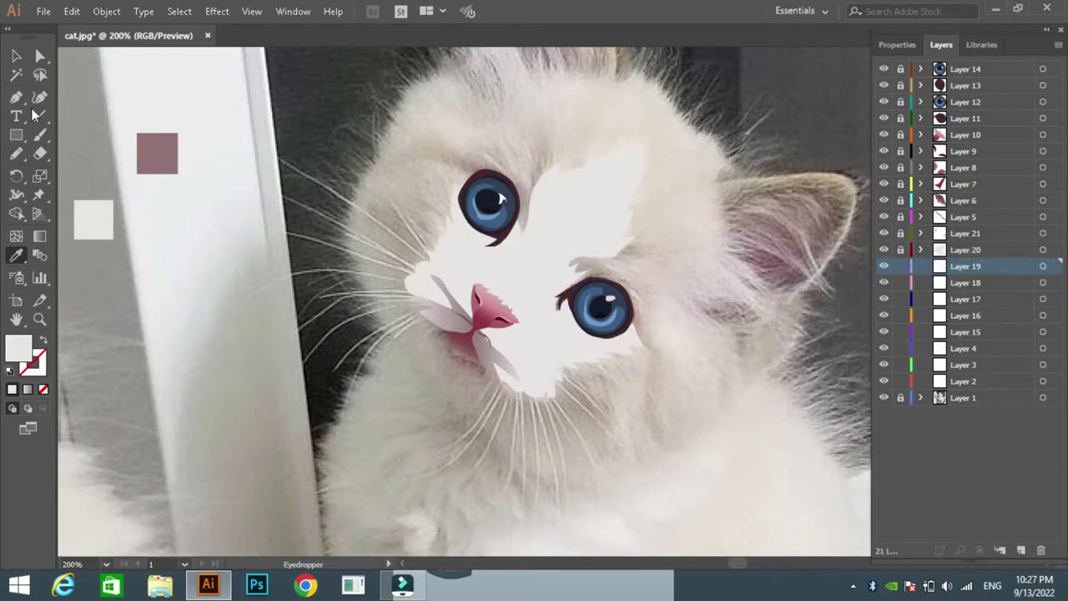
pyautogui.press('p')
pyautogui.click(966, 134)
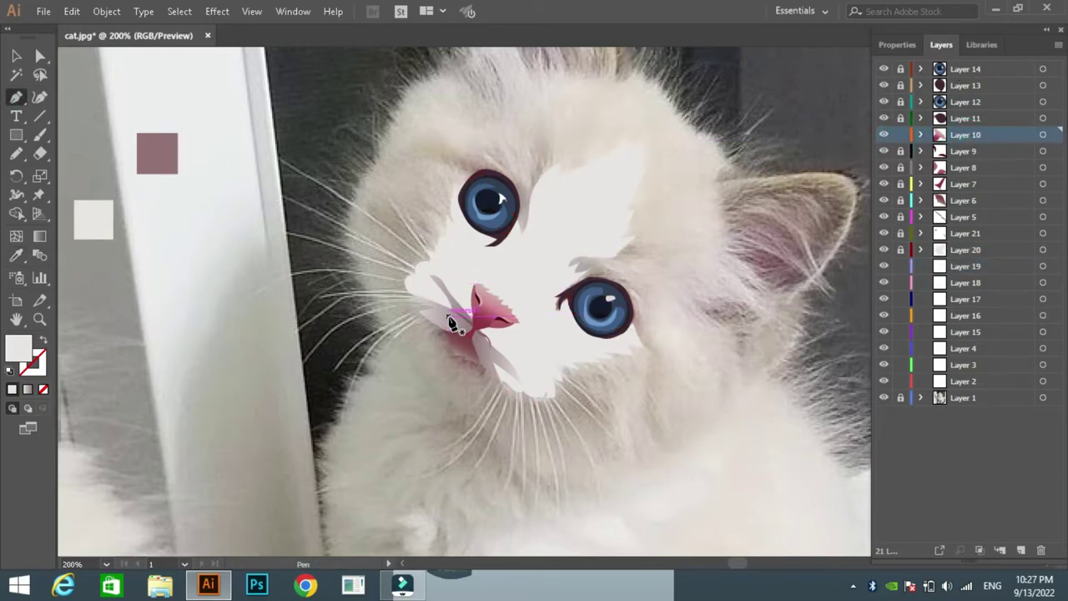
# Draw the first two curved whisker shapes fanning left from the nose
pyautogui.click(441, 318)
pyautogui.click(389, 340)
pyautogui.click(434, 325)
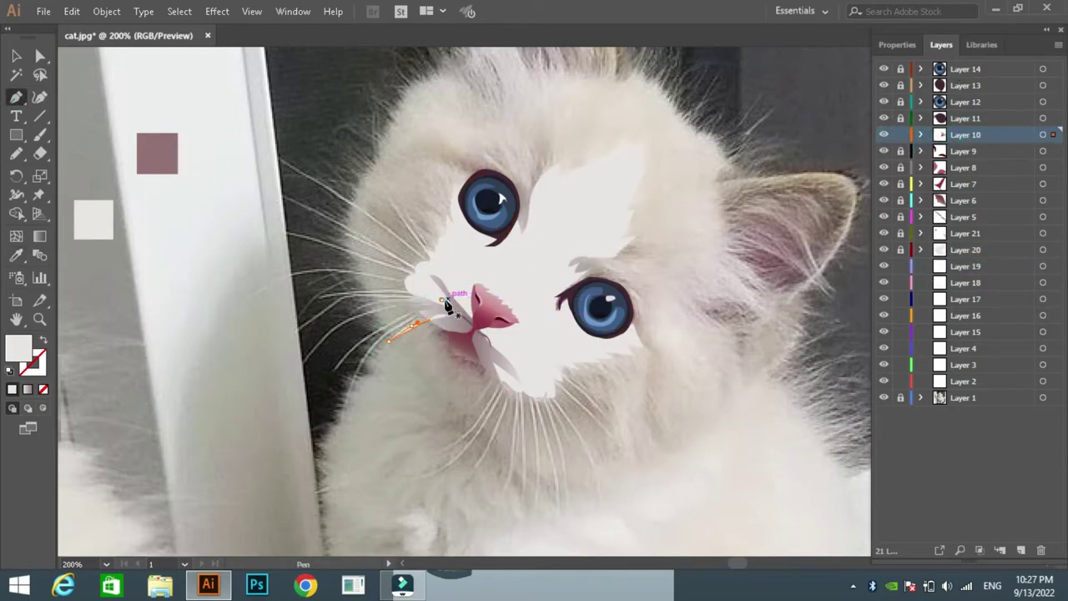
pyautogui.moveTo(294, 334)
pyautogui.mouseDown()
pyautogui.moveTo(368, 301)
pyautogui.moveTo(406, 298)
pyautogui.mouseUp()
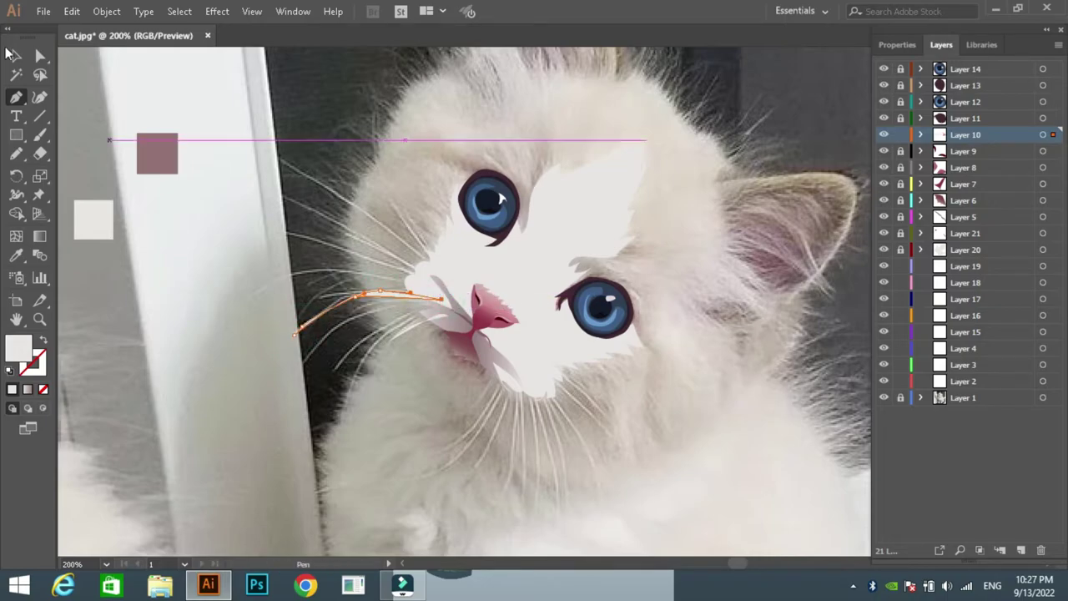
pyautogui.click(441, 317)
pyautogui.click(422, 282)
pyautogui.moveTo(271, 236); pyautogui.dragTo(359, 253)
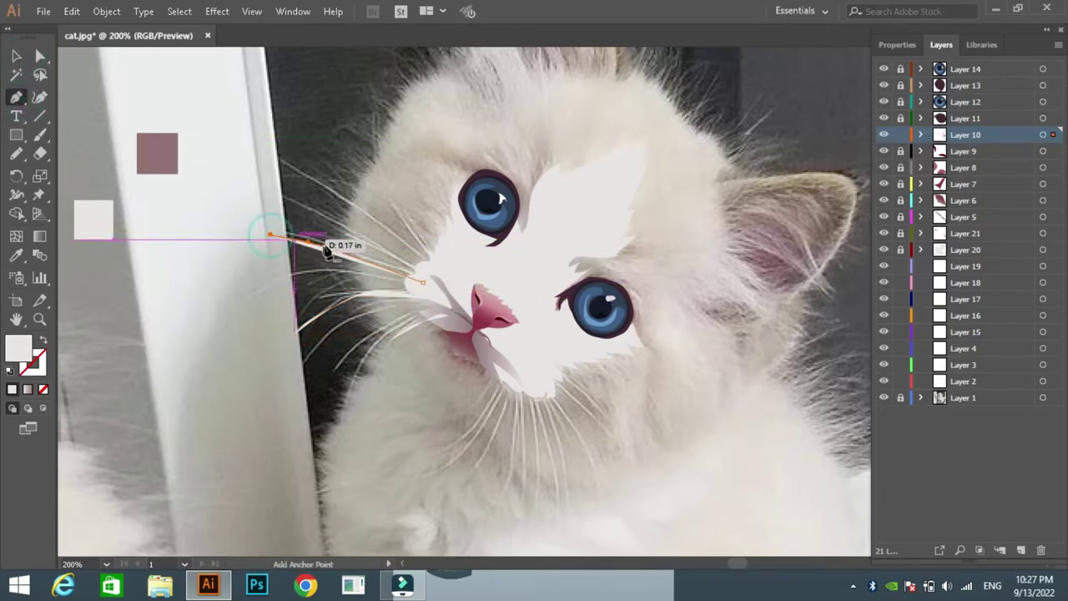
pyautogui.click(423, 282)
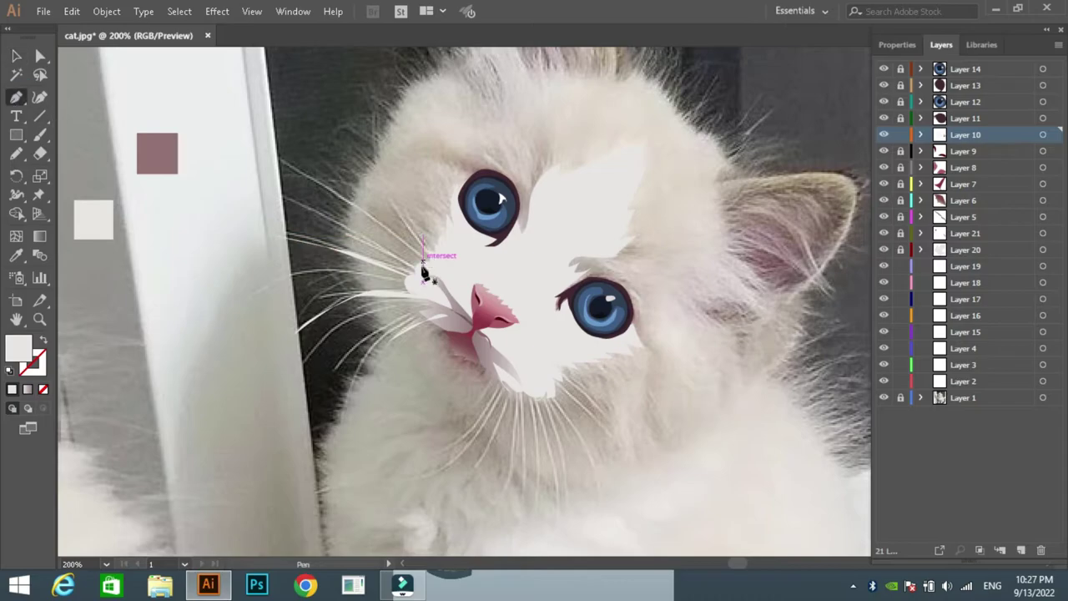
# Draw two more curved whiskers reaching up toward the left cheek
pyautogui.click(422, 276)
pyautogui.click(266, 193)
pyautogui.moveTo(267, 197); pyautogui.dragTo(364, 239)
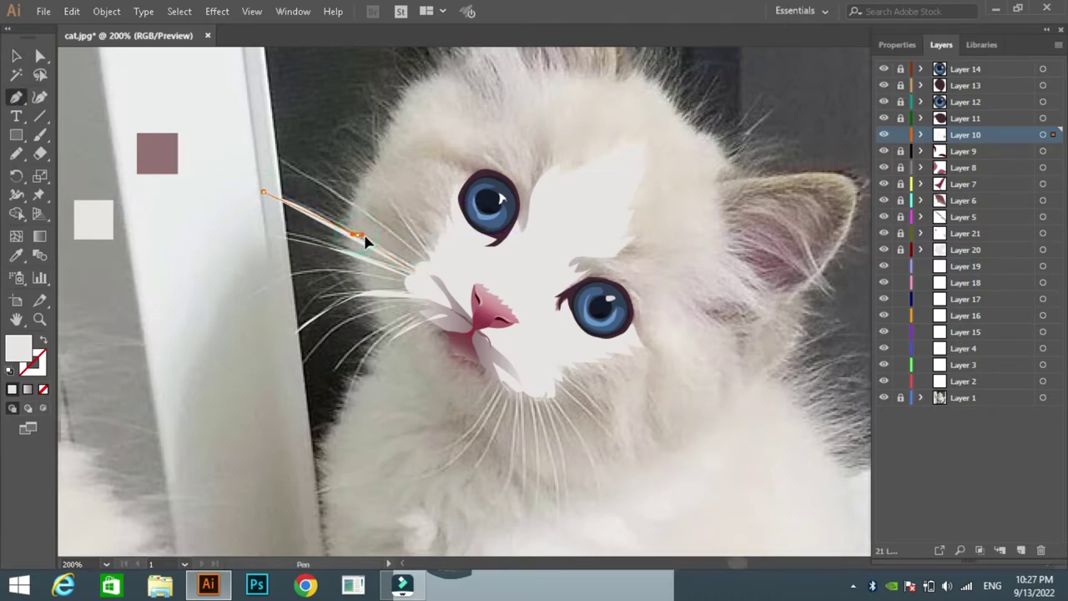
pyautogui.click(430, 263)
pyautogui.moveTo(269, 153)
pyautogui.mouseDown()
pyautogui.moveTo(421, 246)
pyautogui.moveTo(272, 164)
pyautogui.mouseUp()
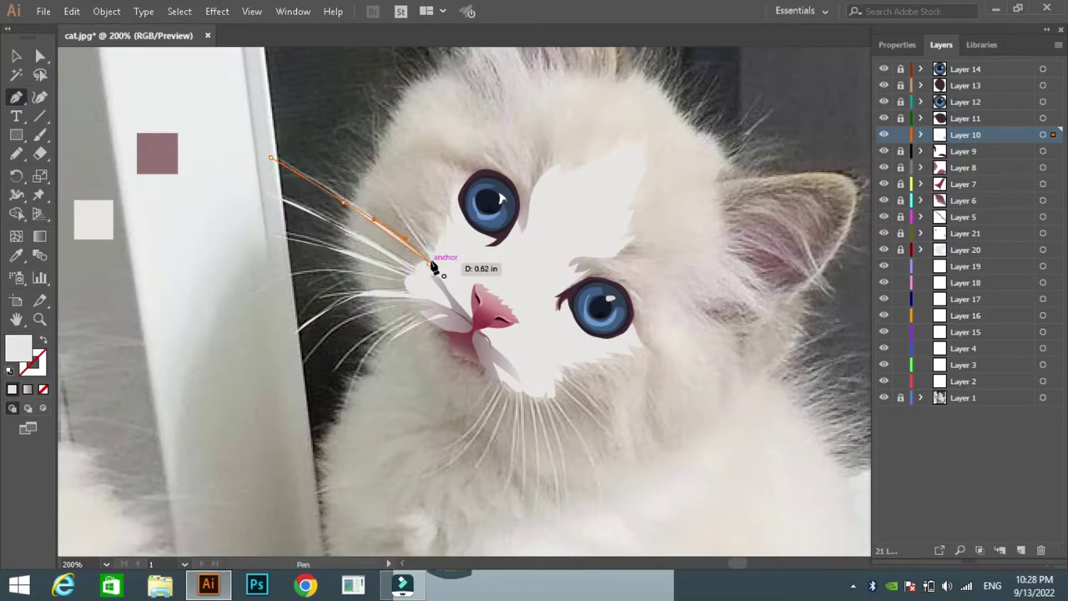
pyautogui.moveTo(272, 164); pyautogui.dragTo(350, 221)
pyautogui.moveTo(442, 263); pyautogui.dragTo(388, 195)
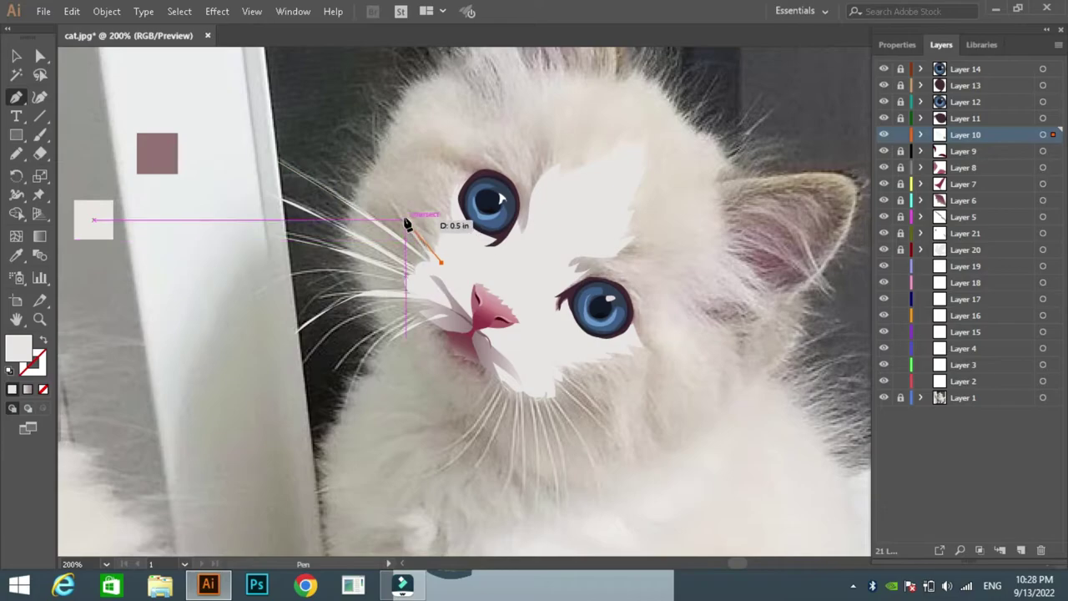
# Select all the drawn whisker shapes together
pyautogui.press('v')
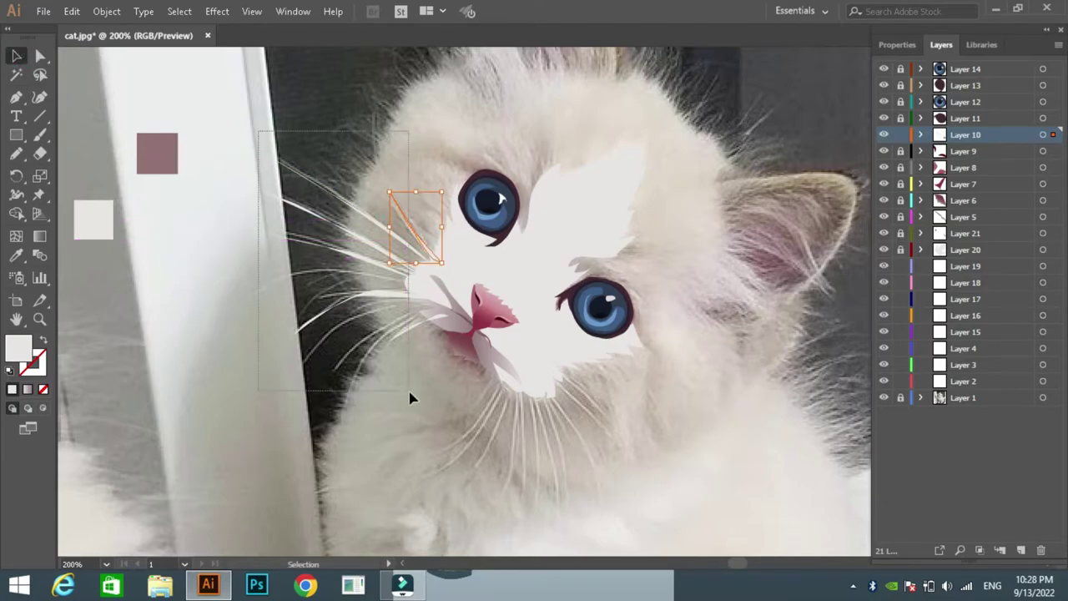
pyautogui.moveTo(410, 398); pyautogui.dragTo(382, 370)
pyautogui.press('a')
pyautogui.moveTo(329, 296); pyautogui.dragTo(427, 378)
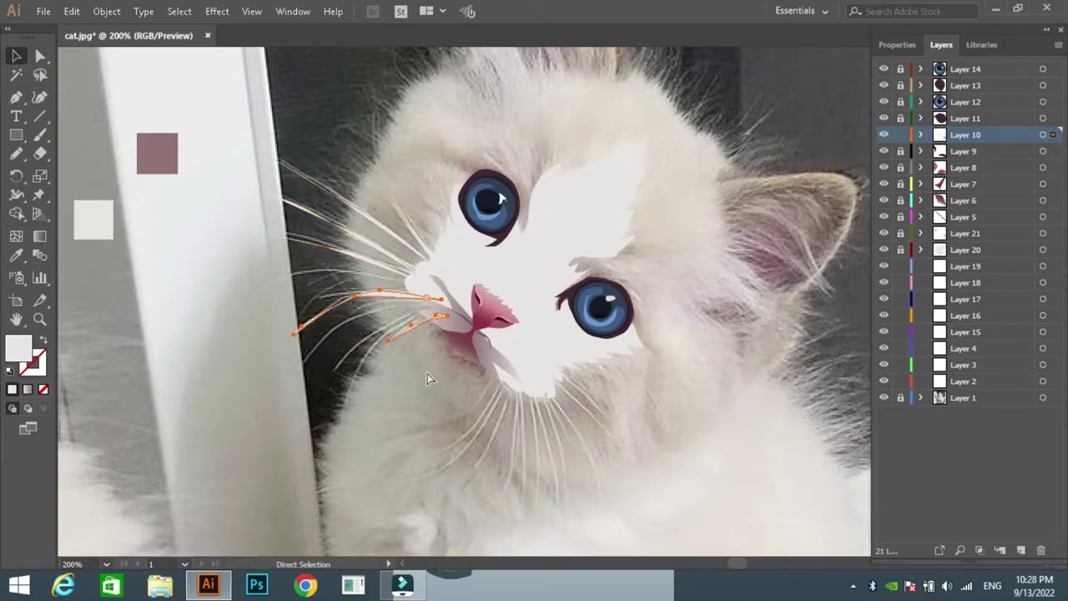
pyautogui.press('v')
pyautogui.moveTo(274, 125); pyautogui.dragTo(423, 392)
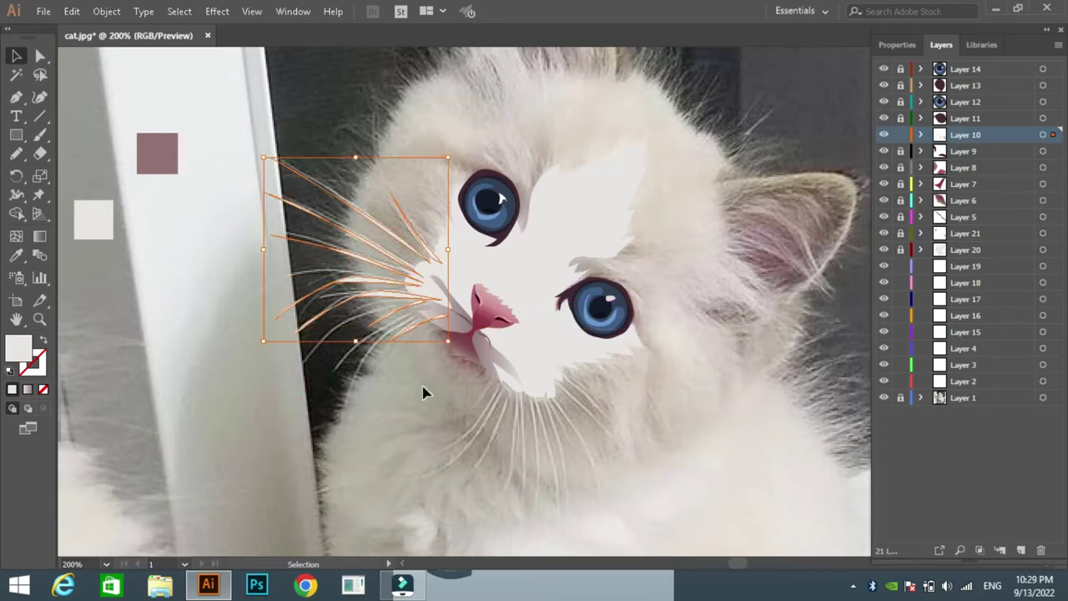
# Reflect a copy of the whiskers, then rotate, move and shrink it beneath the nose
pyautogui.click(106, 10)
pyautogui.click(382, 66)
pyautogui.click(544, 385)
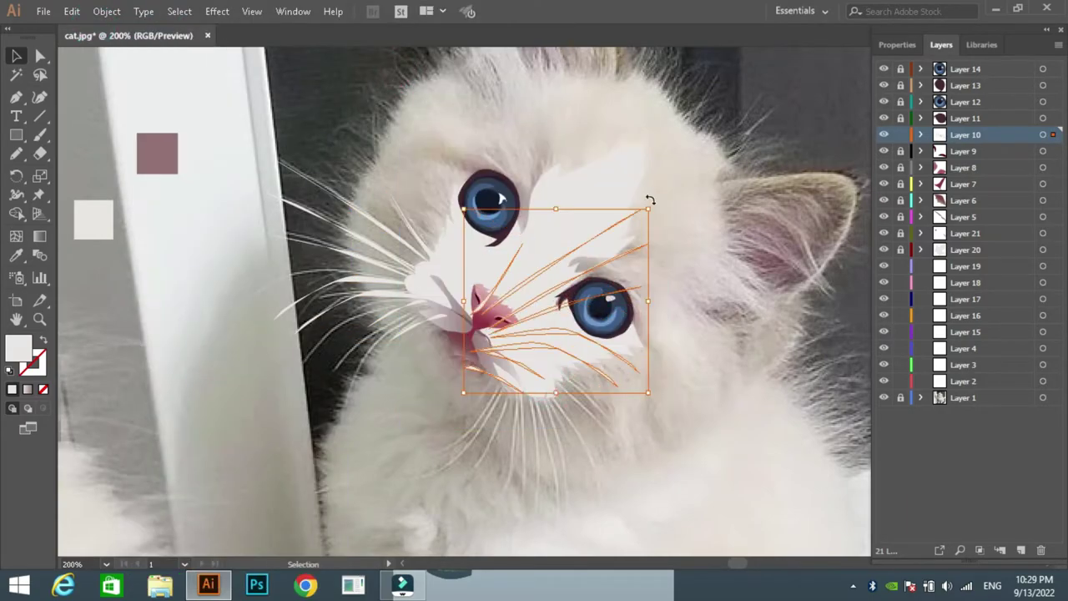
pyautogui.moveTo(650, 201); pyautogui.dragTo(675, 370)
pyautogui.moveTo(643, 320); pyautogui.dragTo(672, 453)
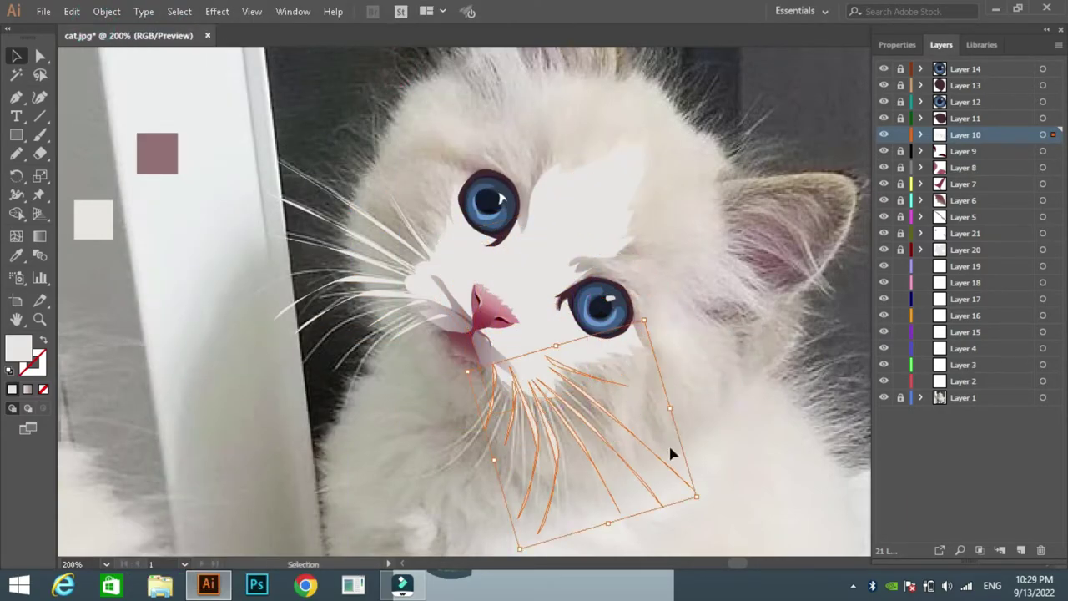
pyautogui.moveTo(696, 497); pyautogui.dragTo(556, 400)
# On Layer 19, pencil grey shading shapes above the left eye and around the right eye, then lock it
pyautogui.click(753, 370)
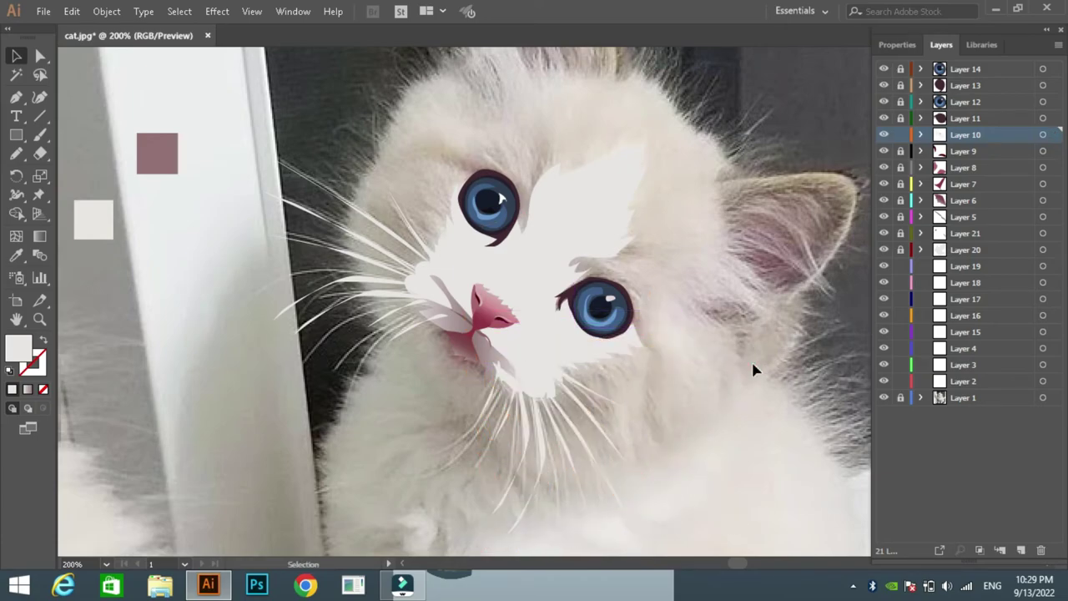
pyautogui.click(964, 265)
pyautogui.click(16, 154)
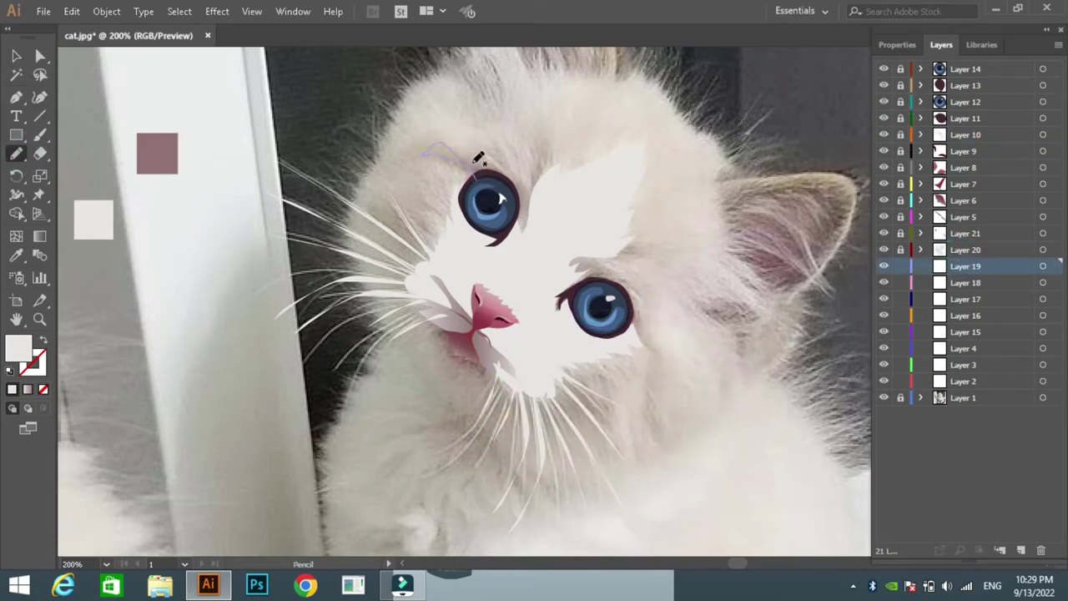
pyautogui.moveTo(535, 194); pyautogui.dragTo(529, 183)
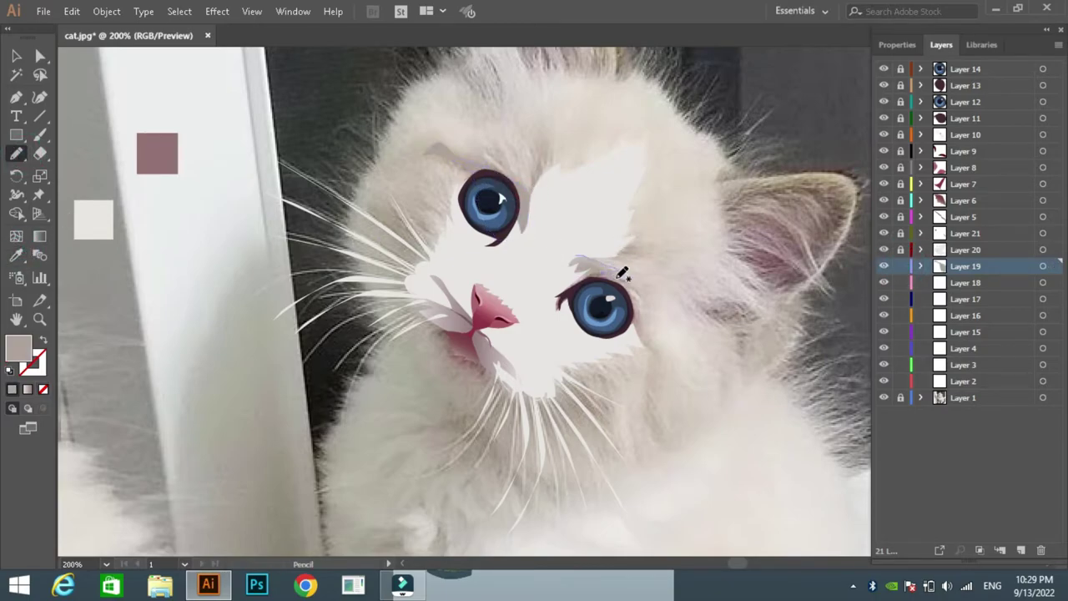
pyautogui.moveTo(582, 321); pyautogui.dragTo(576, 311)
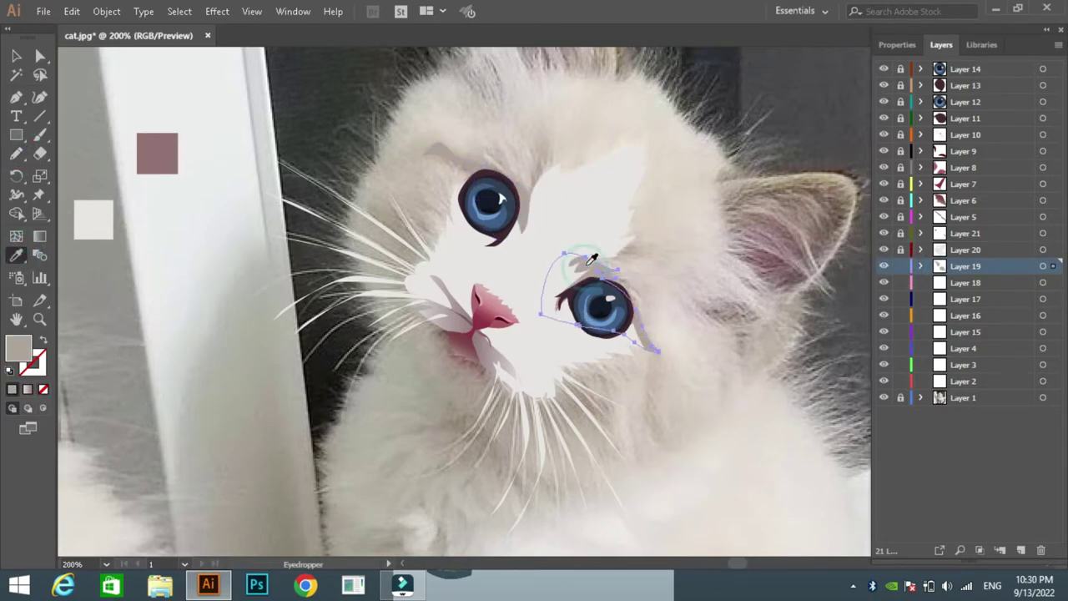
pyautogui.click(900, 266)
# On Layer 18, pencil shading strokes above the left and right eyes
pyautogui.click(964, 282)
pyautogui.click(16, 153)
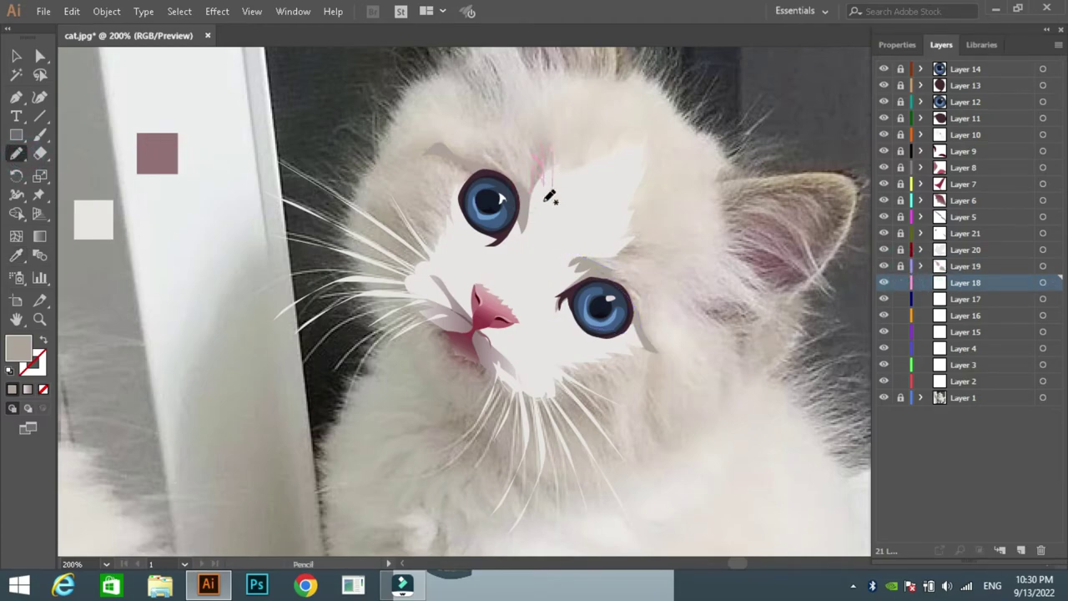
pyautogui.moveTo(544, 201); pyautogui.dragTo(537, 207)
pyautogui.click(622, 242)
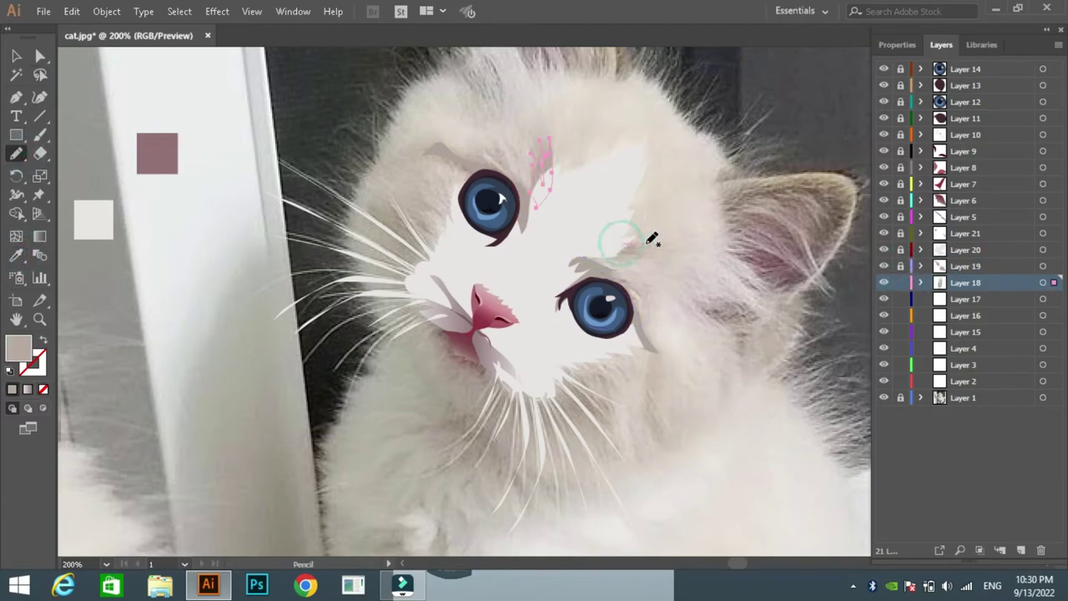
pyautogui.moveTo(632, 255); pyautogui.dragTo(575, 248)
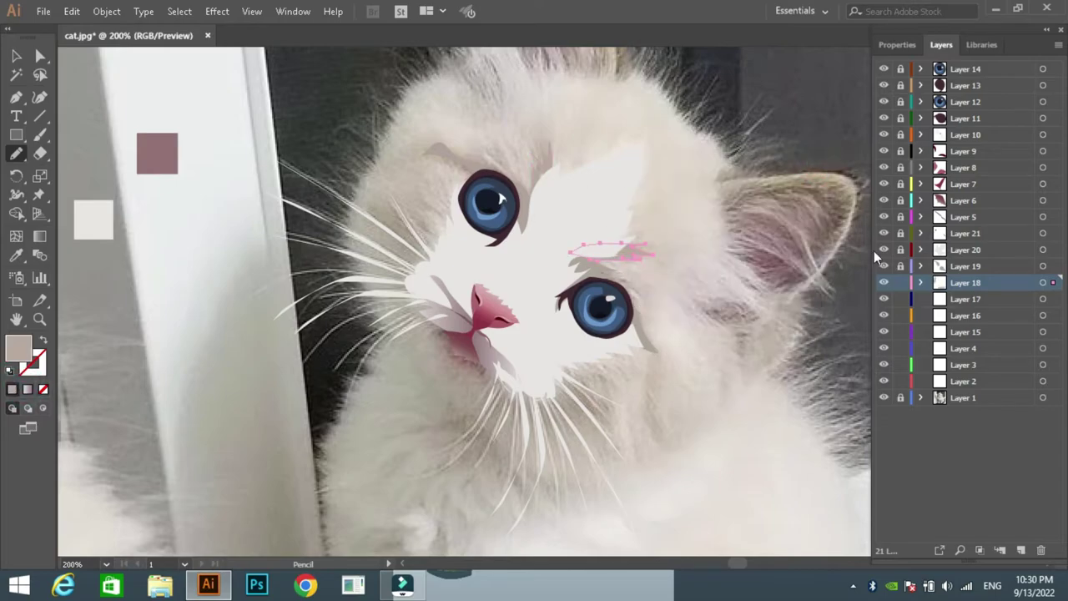
# Draw a right-cheek shading stroke and give it a sampled, adjusted grey fill
pyautogui.moveTo(641, 171); pyautogui.dragTo(482, 146)
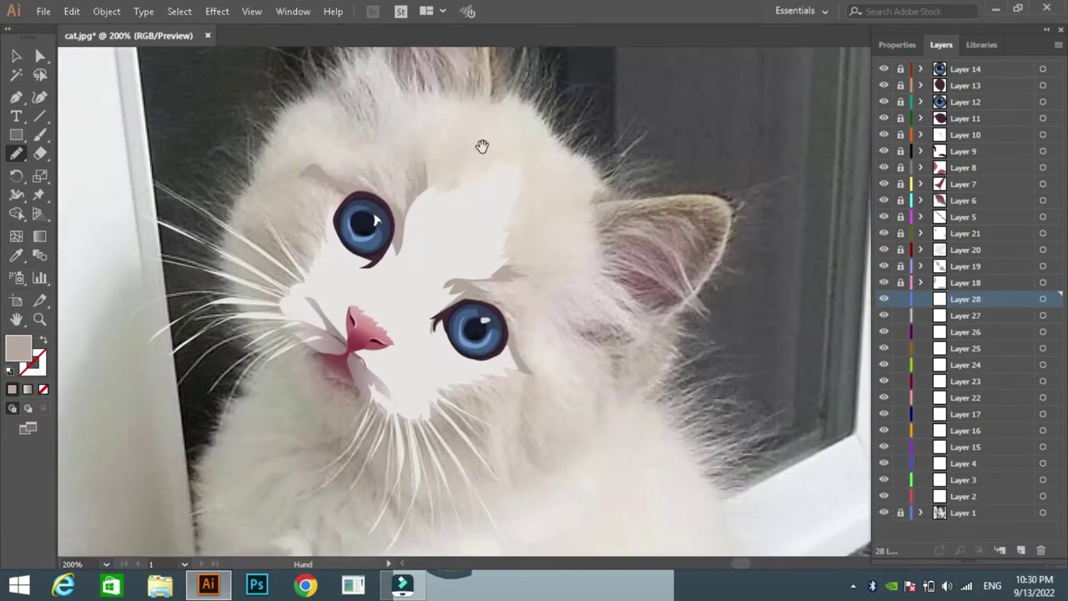
pyautogui.moveTo(571, 324); pyautogui.dragTo(622, 335)
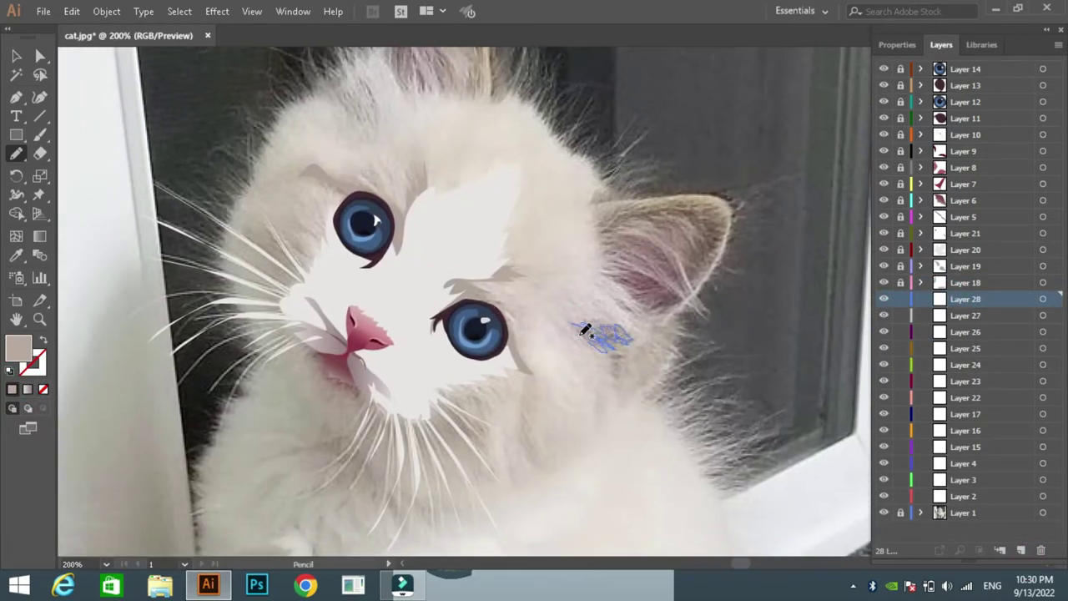
pyautogui.press('i')
pyautogui.click(313, 171)
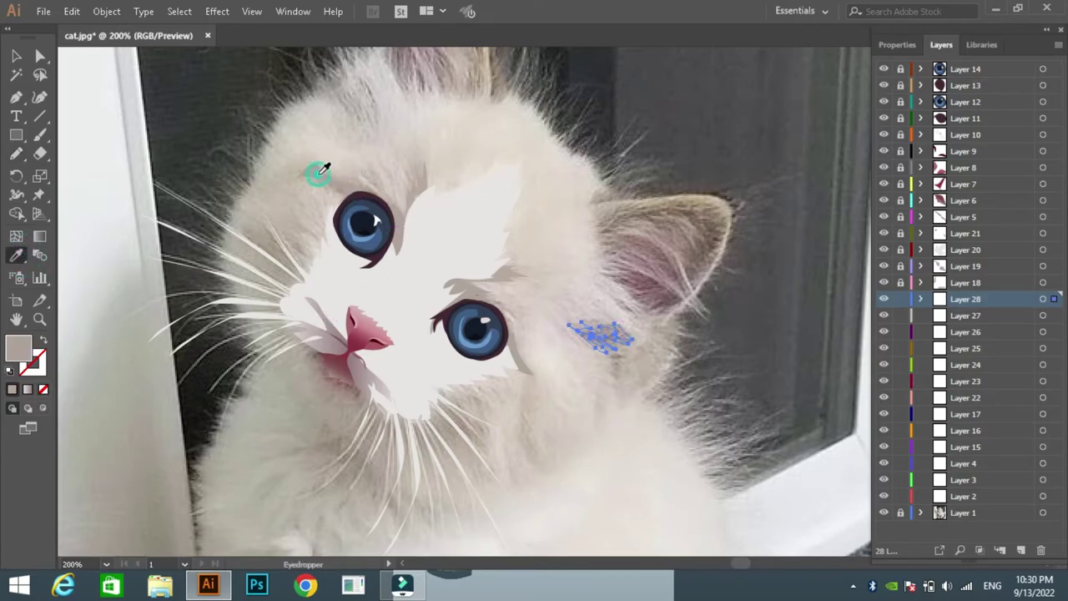
pyautogui.doubleClick(18, 346)
pyautogui.click(347, 251)
pyautogui.press('Return')
pyautogui.click(17, 55)
pyautogui.click(85, 101)
pyautogui.click(20, 152)
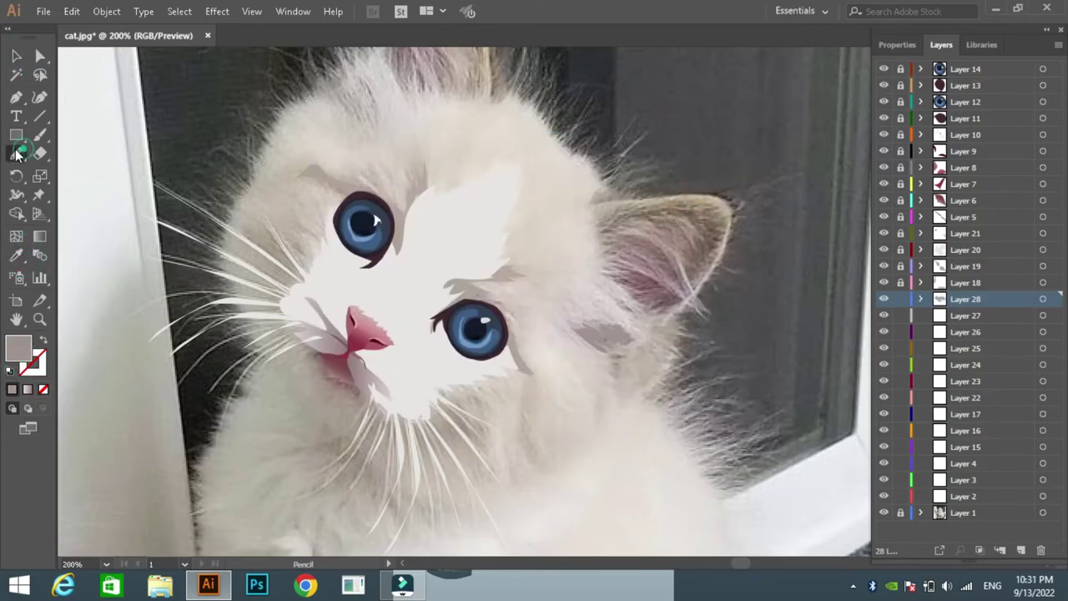
# On Layer 27, pencil a shading outline below the mouth
pyautogui.click(960, 316)
pyautogui.hotkey('ctrl', '-')
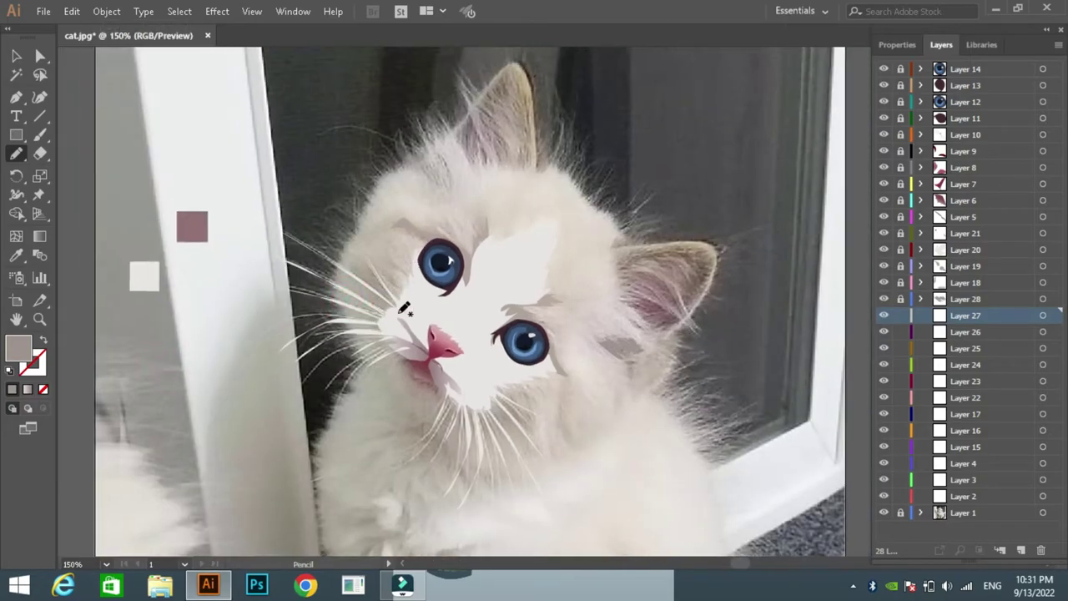
pyautogui.moveTo(394, 332); pyautogui.dragTo(380, 354)
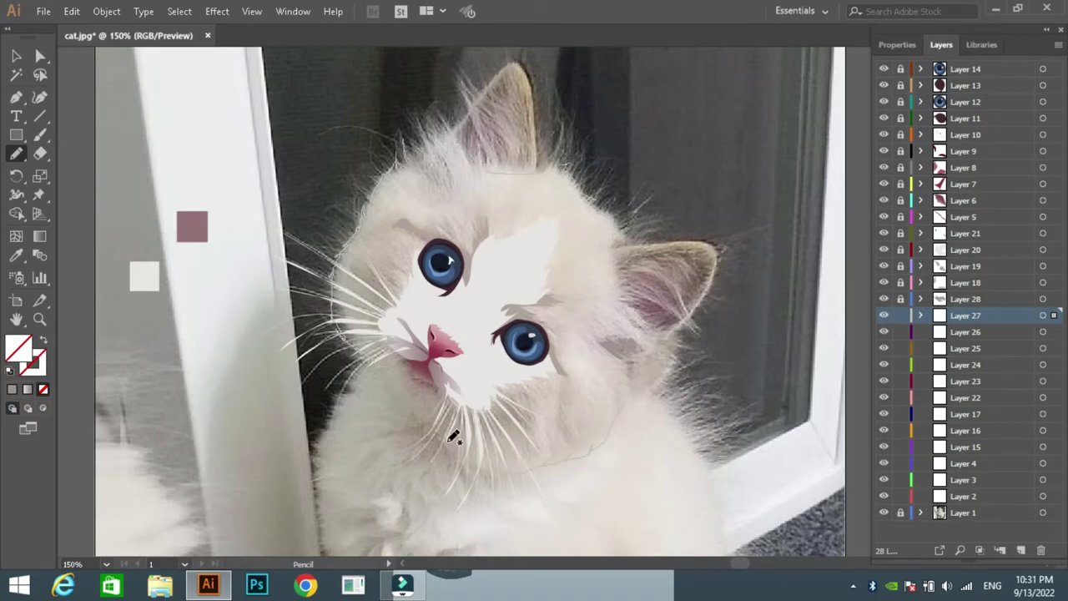
# Add two swatch rectangles beside the artwork, one filled with the forehead's light beige
pyautogui.press('m')
pyautogui.moveTo(123, 86); pyautogui.dragTo(167, 123)
pyautogui.press('i')
pyautogui.click(100, 269)
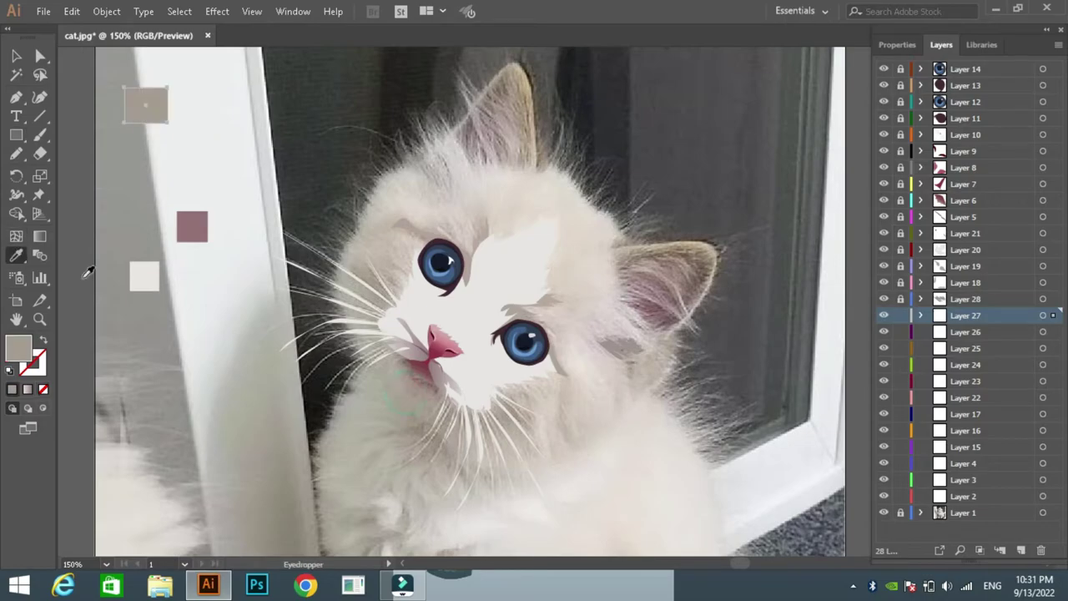
pyautogui.press('m')
pyautogui.moveTo(100, 153); pyautogui.dragTo(138, 190)
pyautogui.click(15, 255)
pyautogui.click(537, 202)
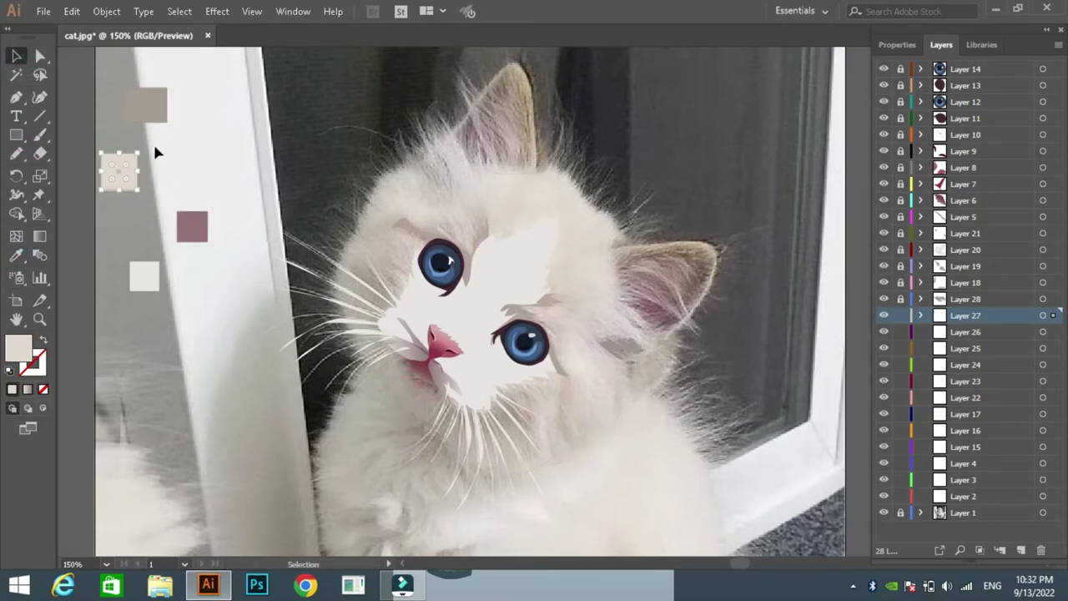
# Draw a small forehead shading mark with a greyish-mauve fill
pyautogui.press('n')
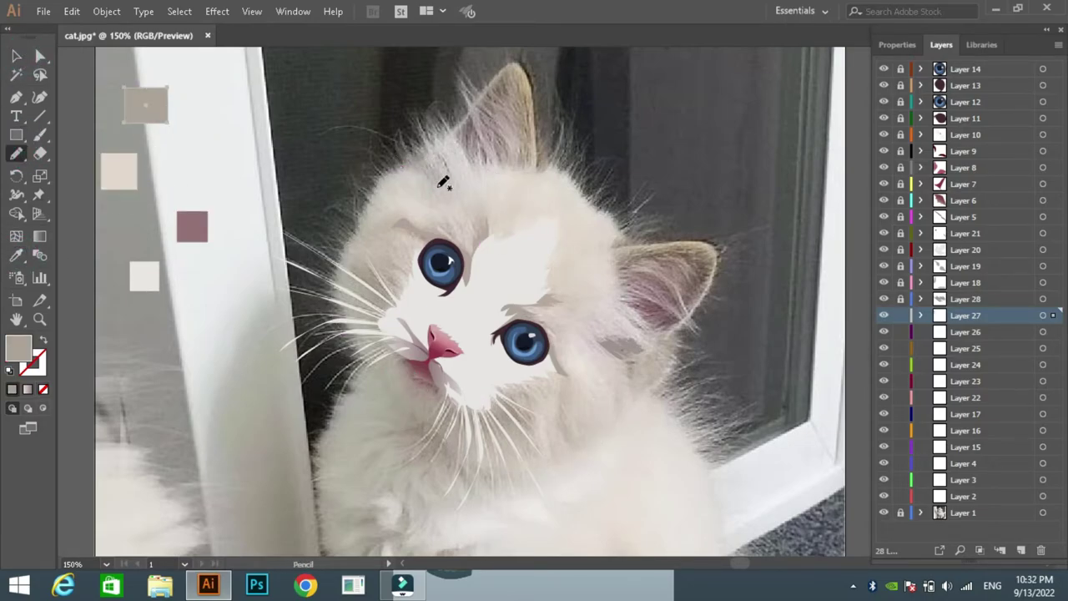
pyautogui.moveTo(450, 172); pyautogui.dragTo(427, 194)
pyautogui.press('i')
pyautogui.click(618, 351)
pyautogui.press('v')
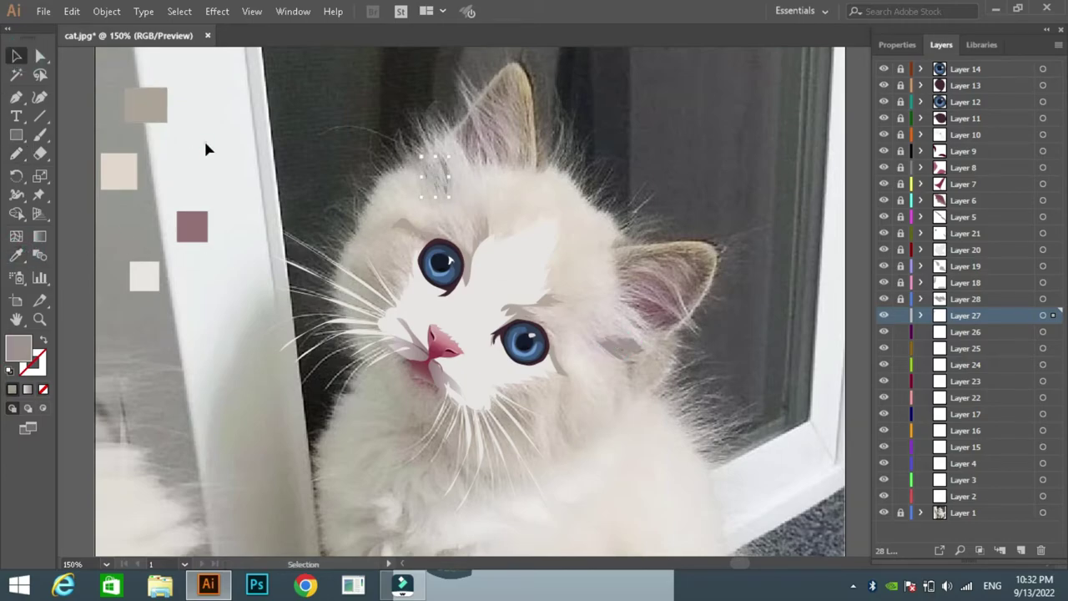
# Draw a shading patch around the whisker roots at 53% opacity
pyautogui.click(17, 154)
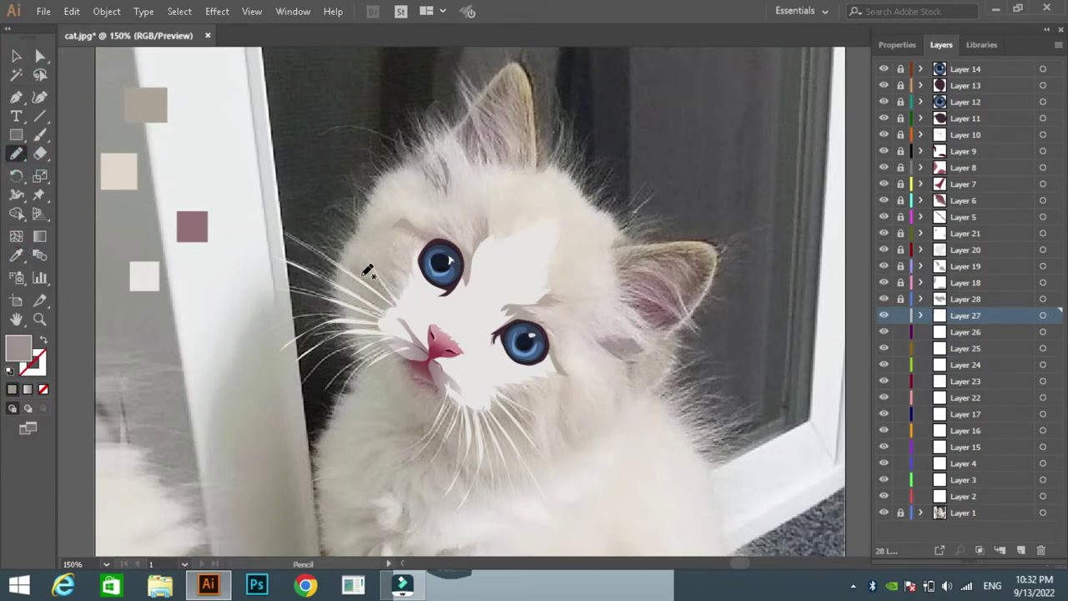
pyautogui.moveTo(405, 305); pyautogui.dragTo(393, 281)
pyautogui.press('i')
pyautogui.click(357, 281)
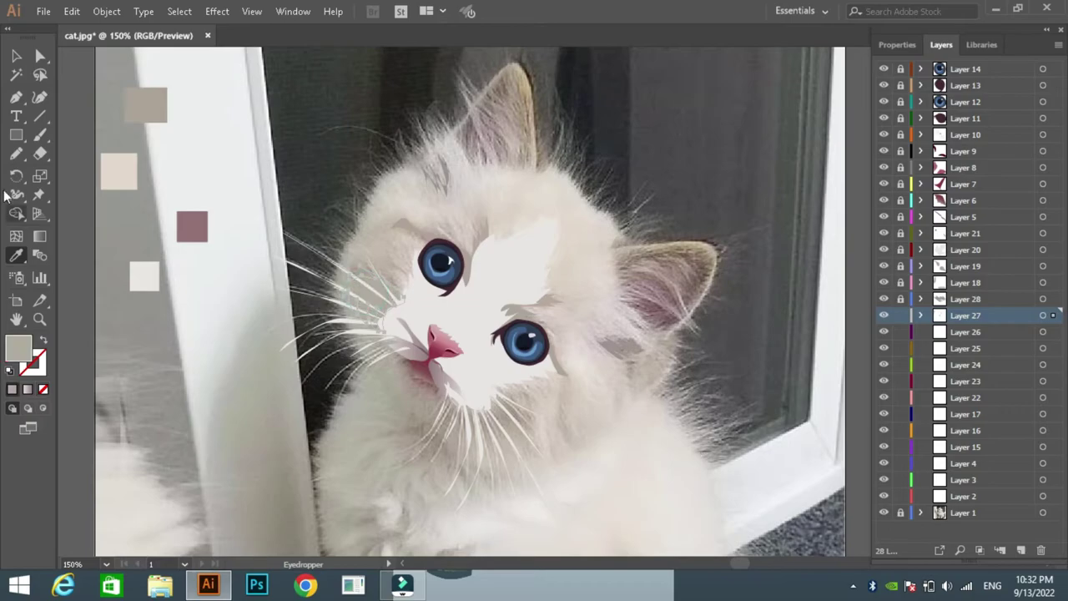
pyautogui.press('v')
pyautogui.click(953, 284)
pyautogui.click(584, 453)
# Draw a chin patch in the swatch colour and apply a gradient fill to the head
pyautogui.press('n')
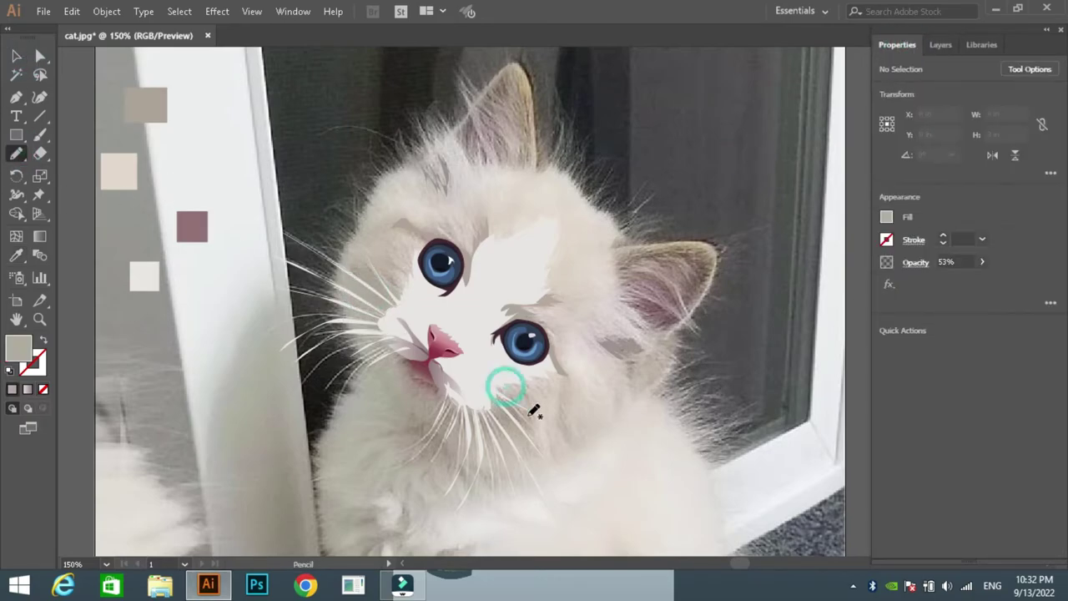
pyautogui.moveTo(519, 435); pyautogui.dragTo(493, 417)
pyautogui.press('i')
pyautogui.click(121, 123)
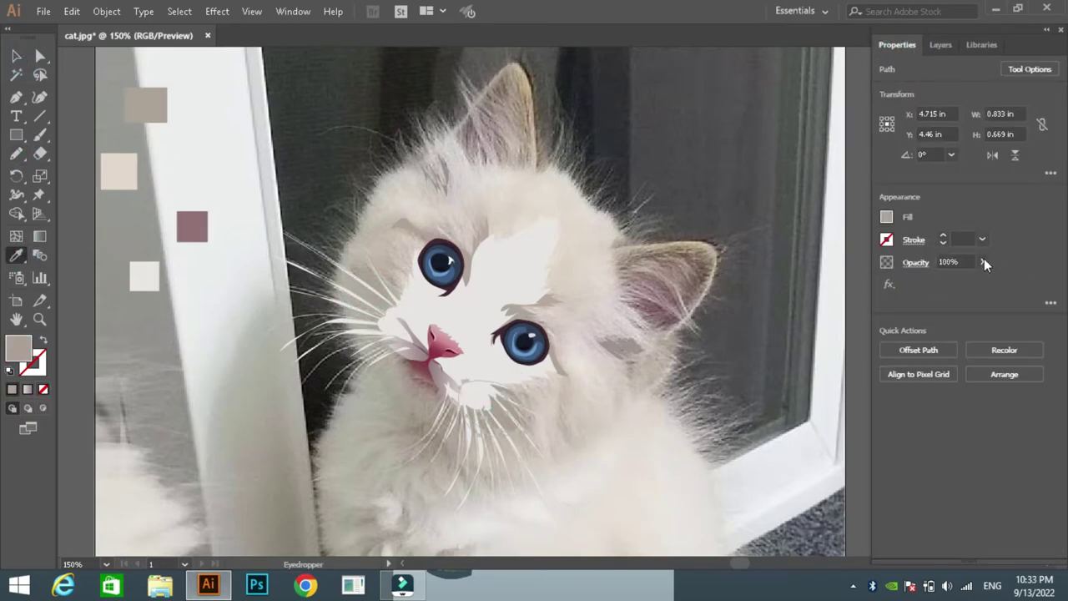
pyautogui.click(239, 189)
pyautogui.click(375, 200)
pyautogui.hotkey('ctrl', 'F9')
# Make the head gradient linear beige at -135° with its midpoint shifted to brighten it
pyautogui.click(532, 142)
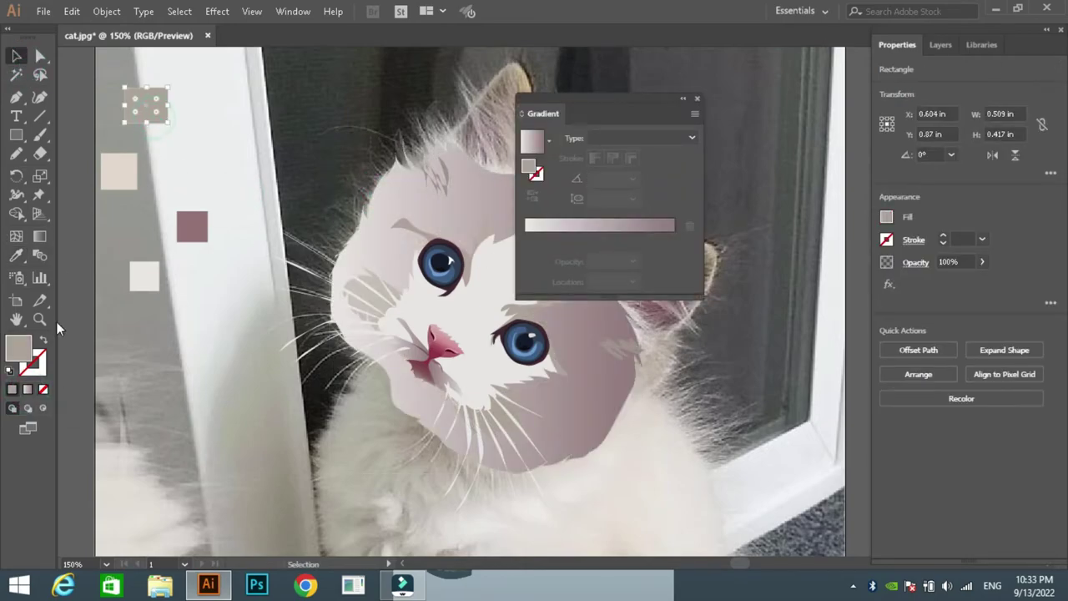
pyautogui.doubleClick(19, 346)
pyautogui.press('Return')
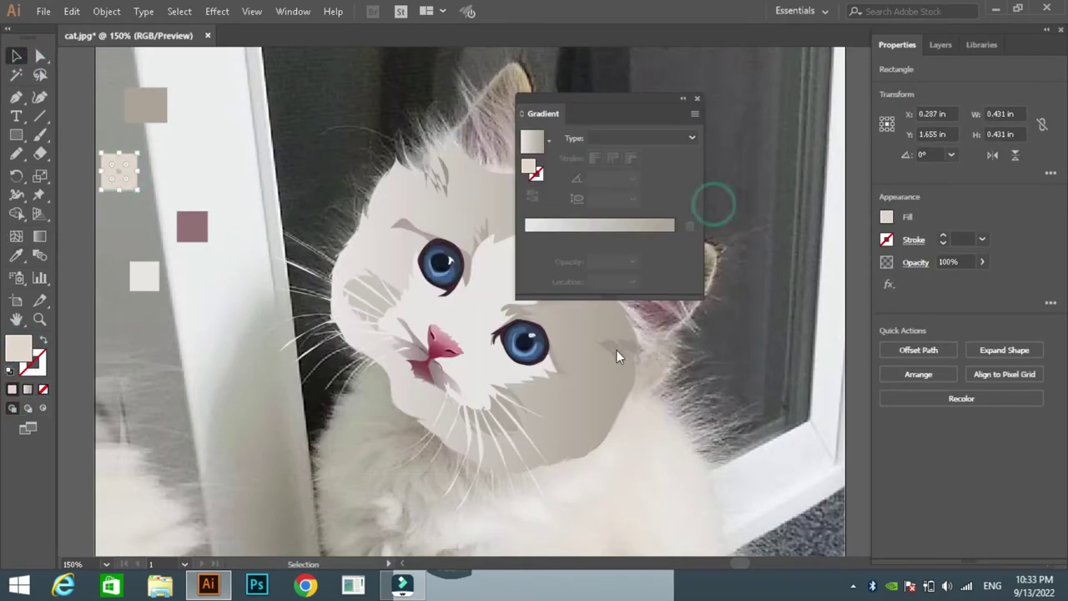
pyautogui.click(615, 353)
pyautogui.click(633, 178)
pyautogui.click(632, 199)
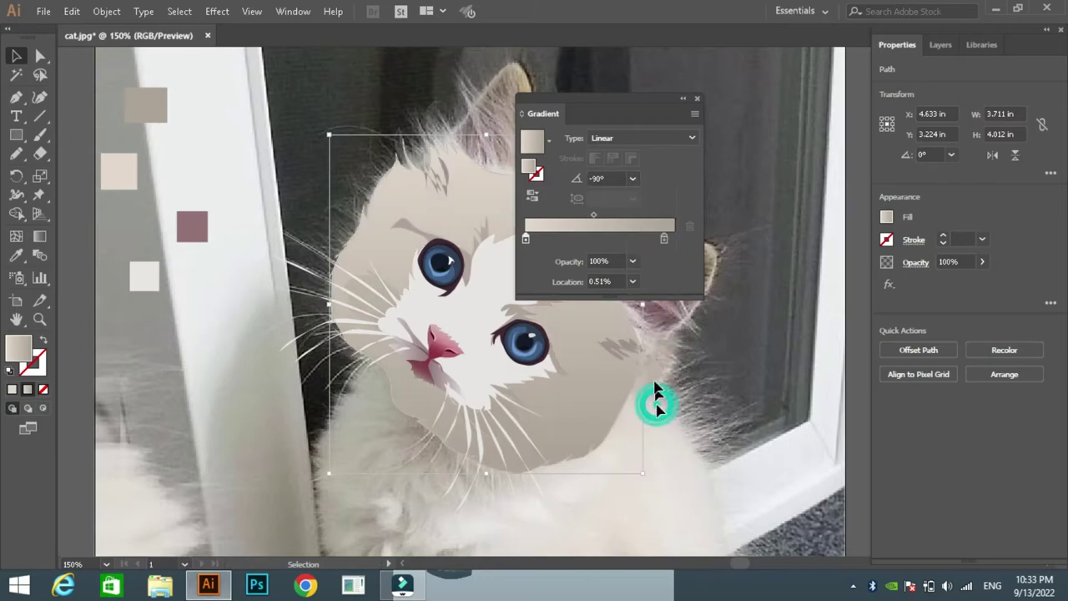
pyautogui.moveTo(526, 238); pyautogui.dragTo(600, 238)
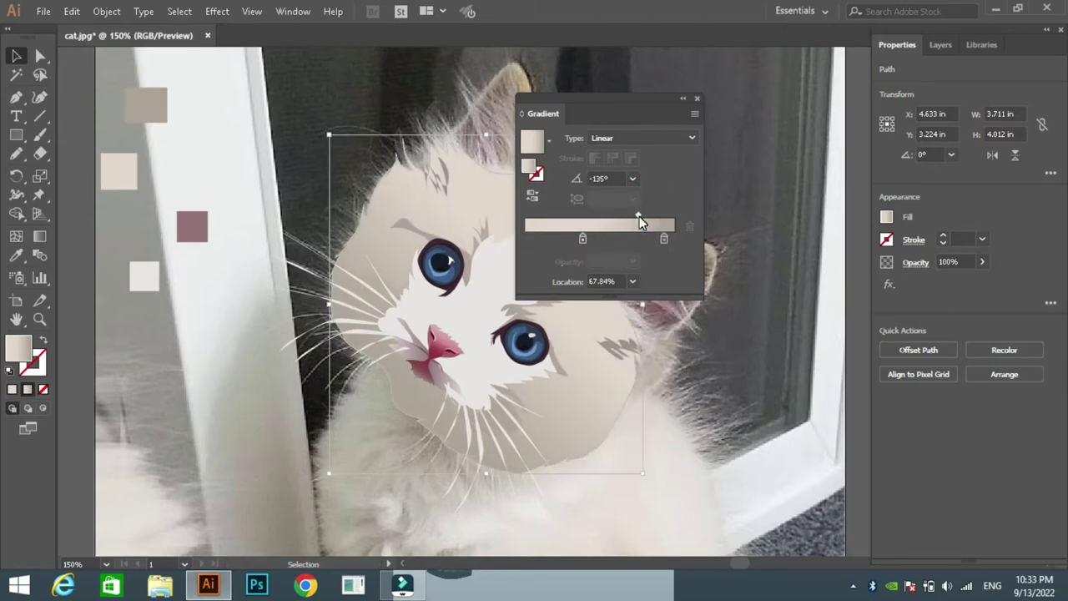
pyautogui.hotkey('ctrl', 'F9')
pyautogui.click(794, 187)
# On Layer 26, pencil fur tufts around the head, join them into one path and lower its opacity
pyautogui.click(941, 44)
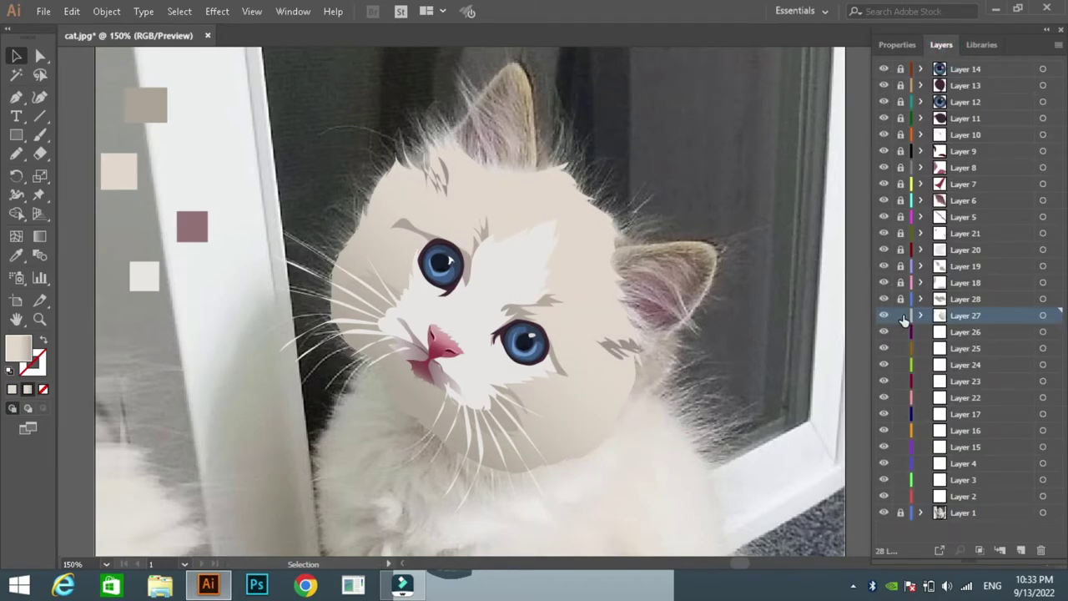
pyautogui.click(966, 332)
pyautogui.press('n')
pyautogui.moveTo(335, 254); pyautogui.dragTo(339, 226)
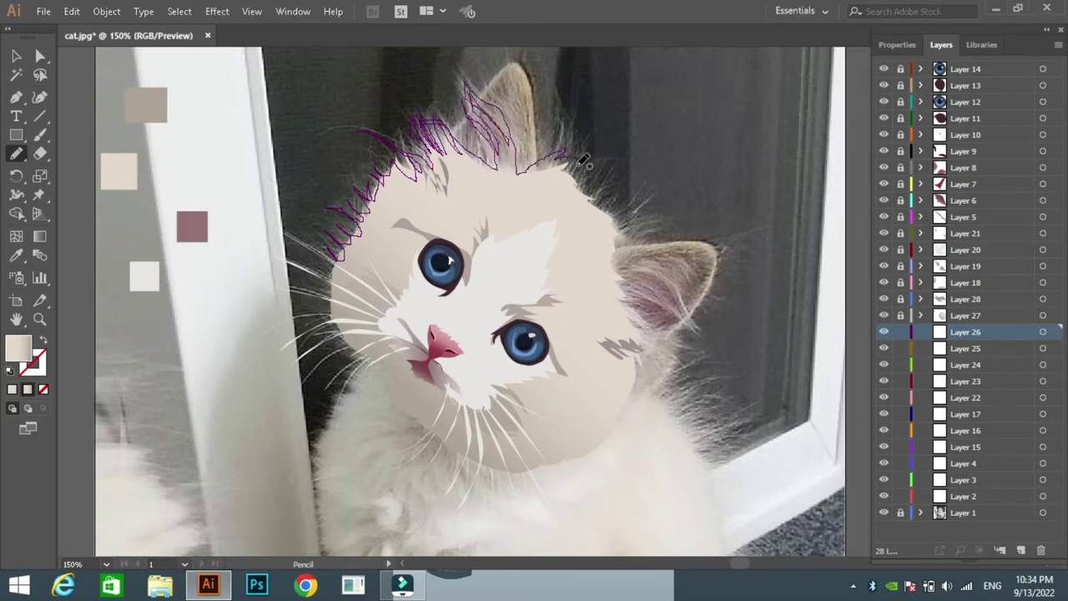
pyautogui.hotkey('ctrl', 'a')
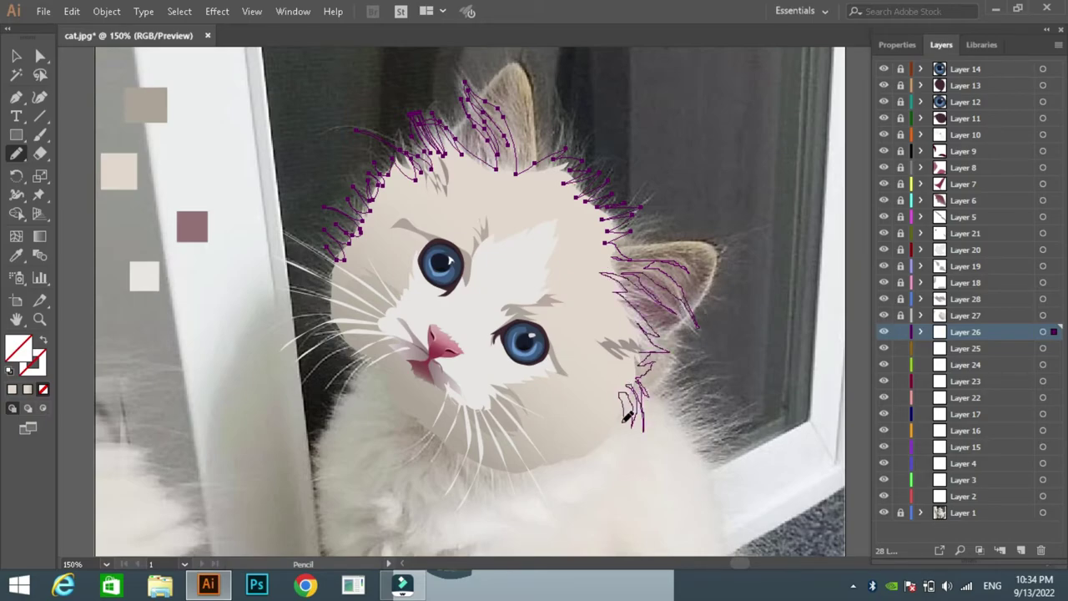
pyautogui.hotkey('ctrl', 'j')
pyautogui.press('v')
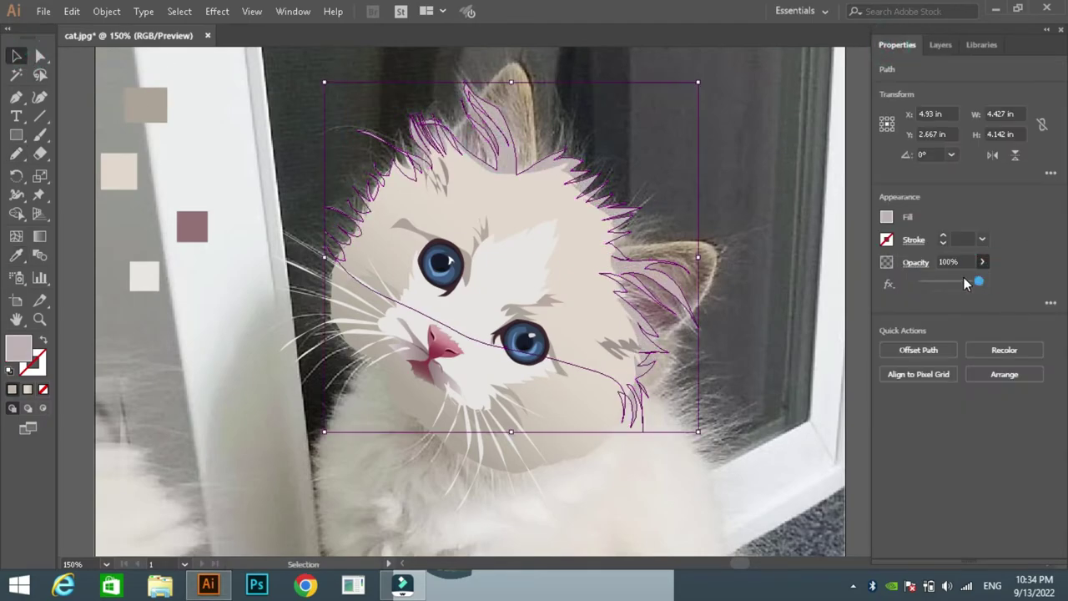
pyautogui.click(839, 249)
pyautogui.click(941, 44)
pyautogui.click(966, 348)
pyautogui.click(16, 153)
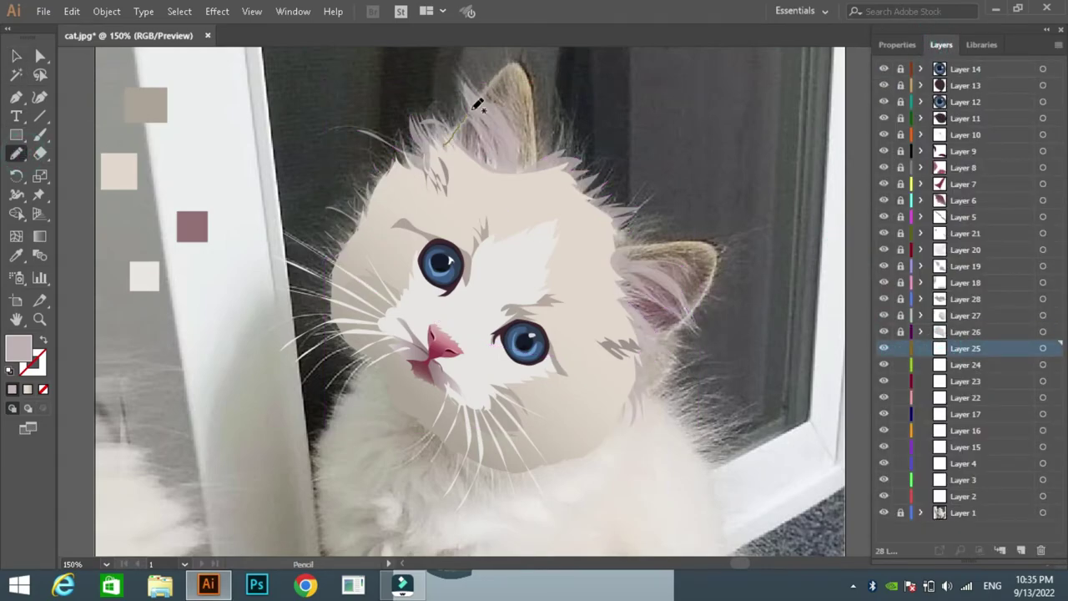
# Draw the top ear's inner shape and fill it with a sampled colour
pyautogui.moveTo(521, 109); pyautogui.dragTo(445, 144)
pyautogui.press('i')
pyautogui.click(693, 165)
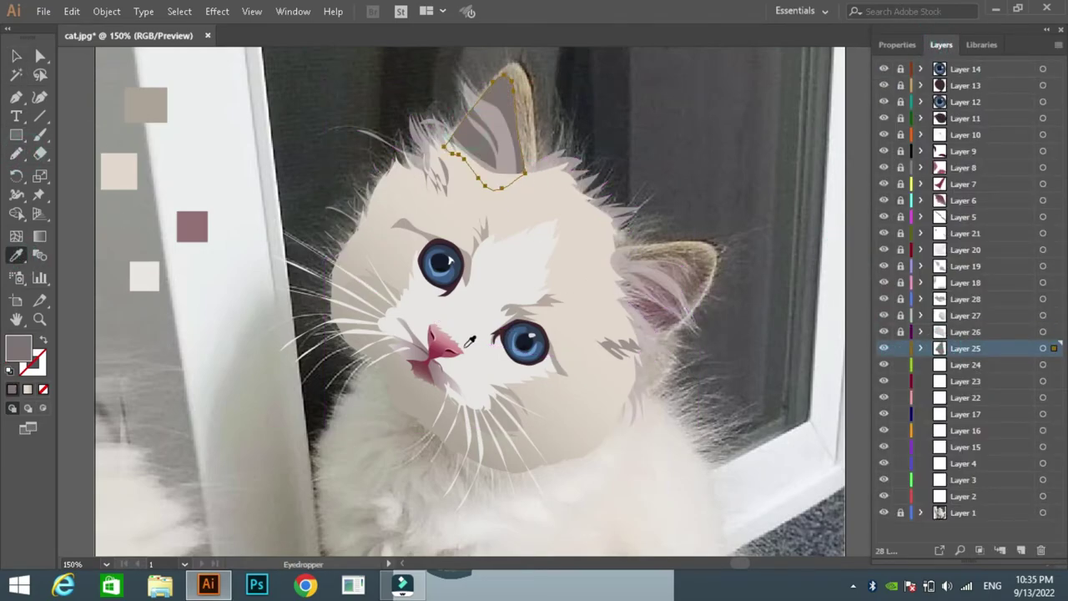
pyautogui.press('v')
pyautogui.click(210, 143)
# Add light fur streaks inside the top ear and lower their opacity
pyautogui.press('n')
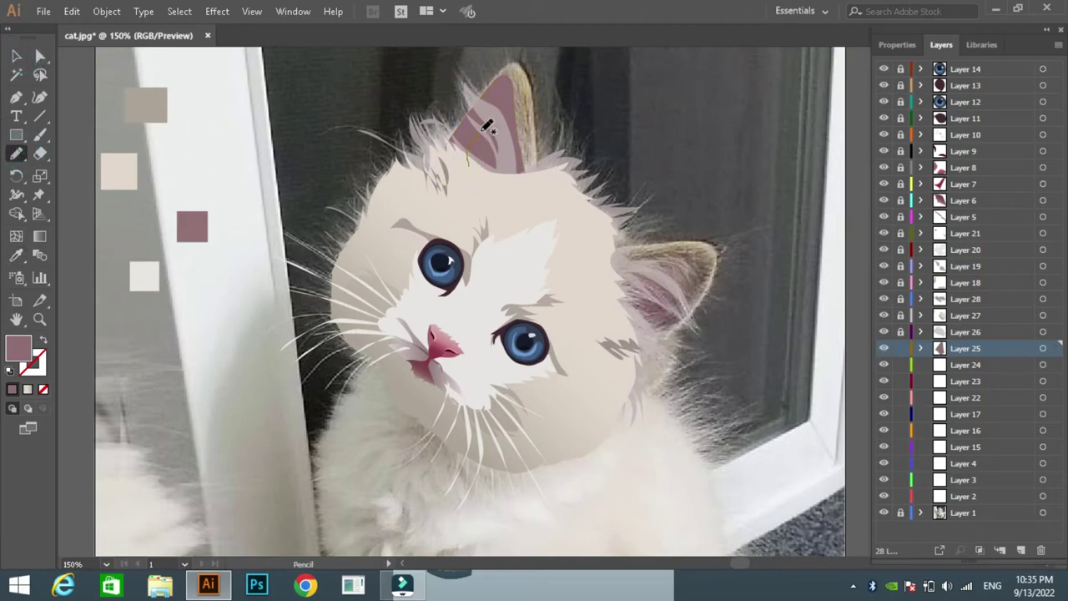
pyautogui.press('i')
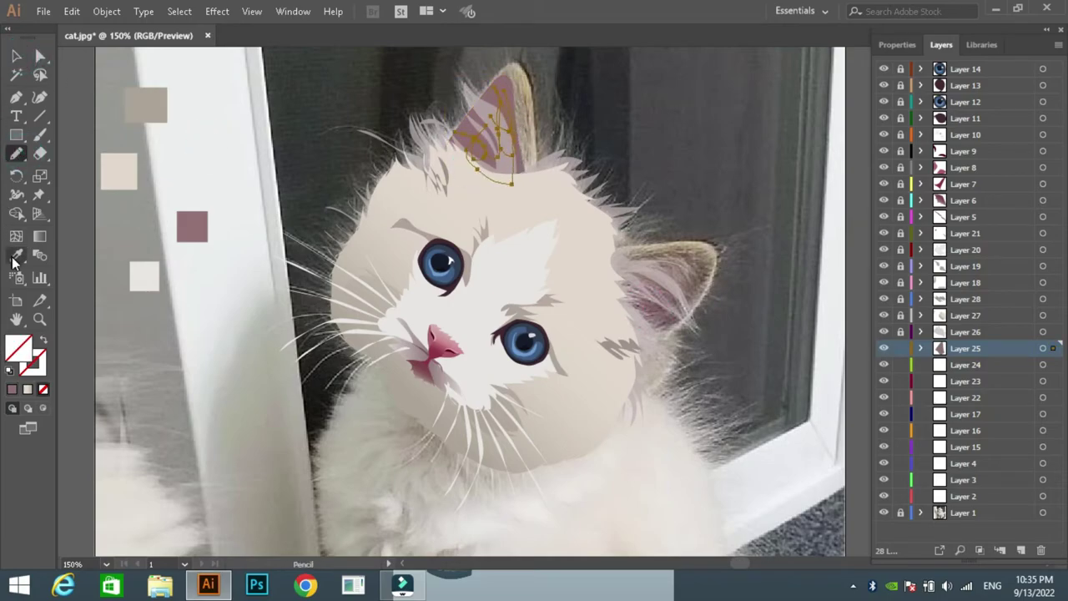
pyautogui.click(503, 278)
pyautogui.press('v')
pyautogui.click(897, 44)
pyautogui.click(955, 261)
pyautogui.click(822, 153)
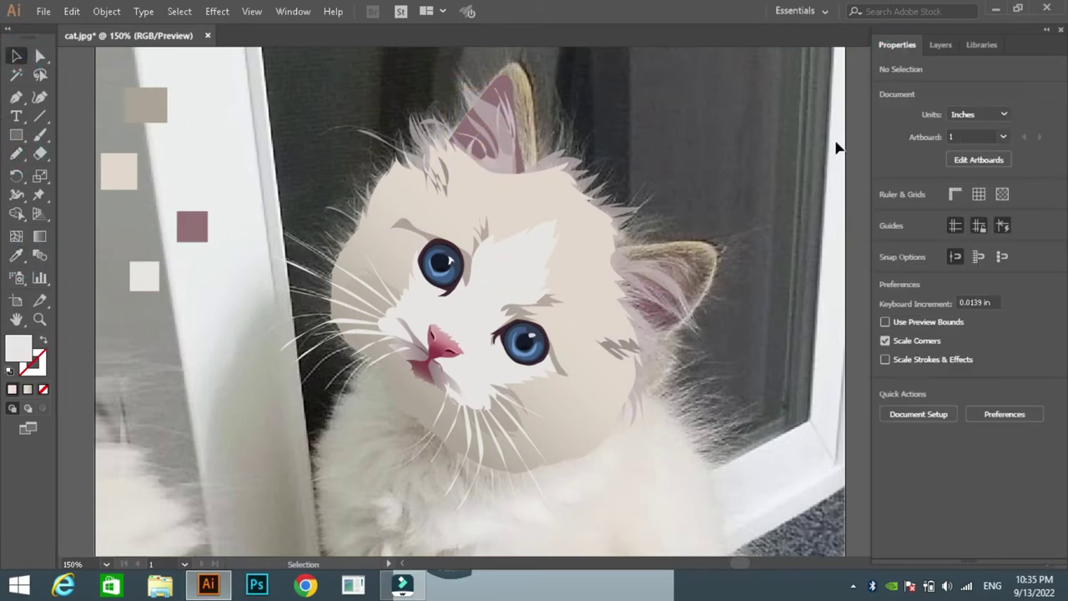
pyautogui.click(940, 44)
# Lock Layer 25, then draw the mauve right inner ear on Layer 24 and lock it
pyautogui.press('n')
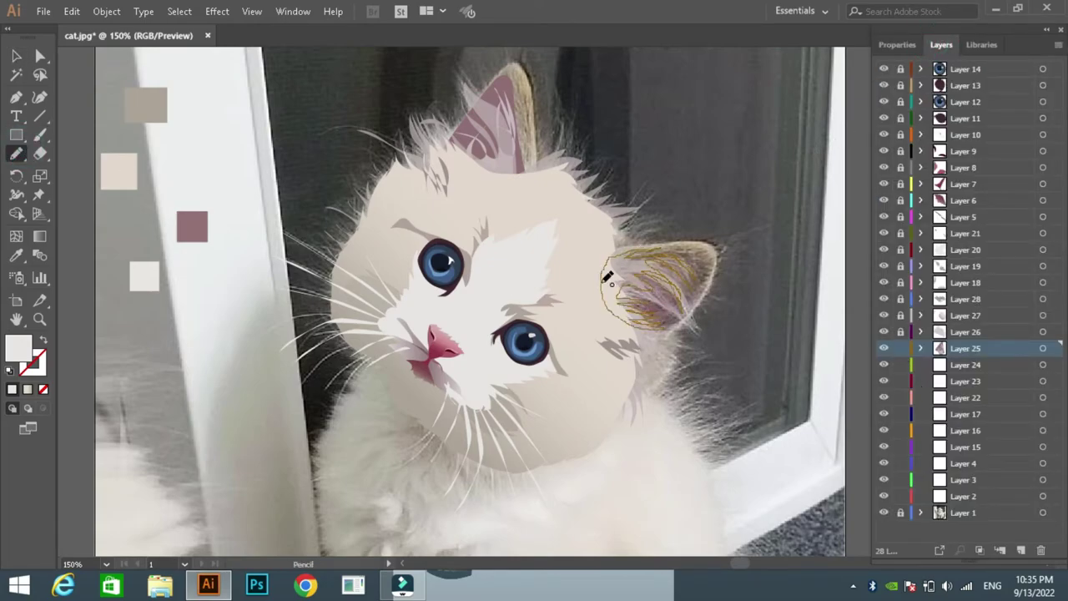
pyautogui.hotkey('ctrl', '2')
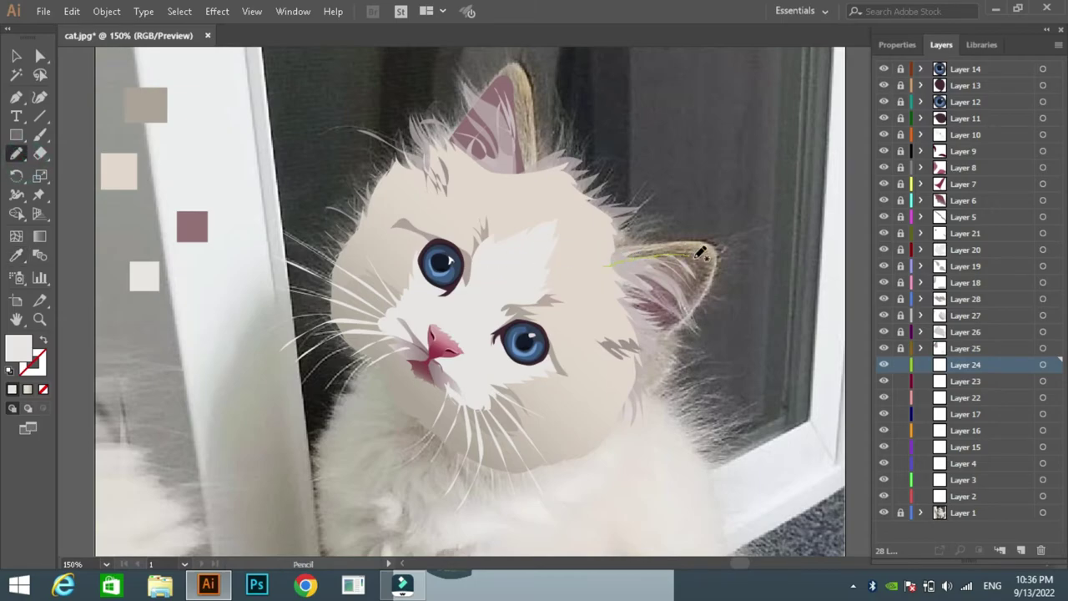
pyautogui.moveTo(633, 322); pyautogui.dragTo(602, 267)
pyautogui.click(16, 255)
pyautogui.click(192, 226)
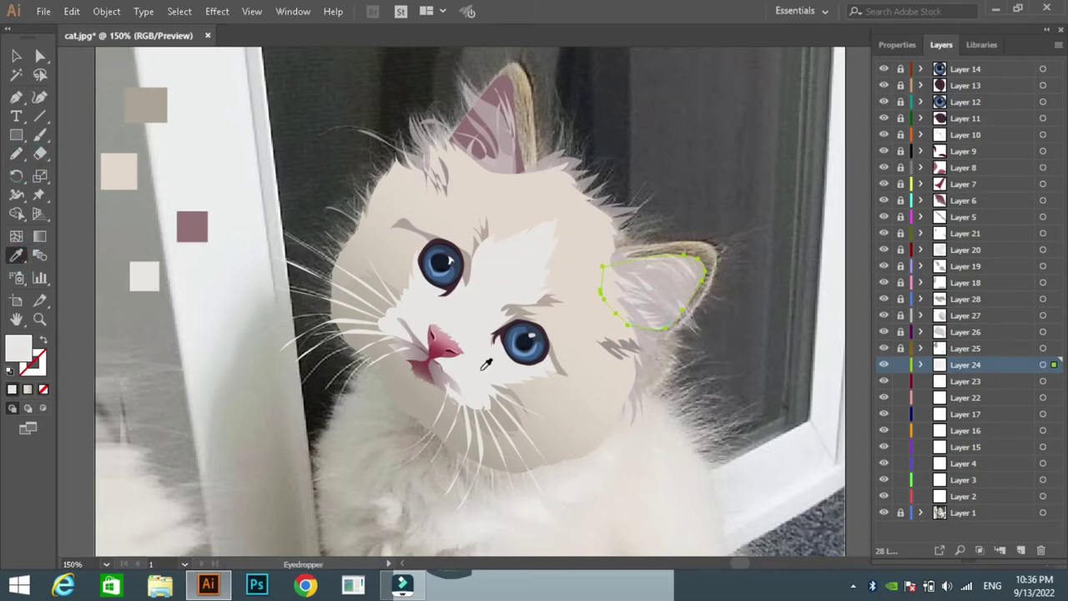
pyautogui.click(901, 364)
# Trace the top ear's outer shape and fill it with a fine-tuned tan
pyautogui.press('n')
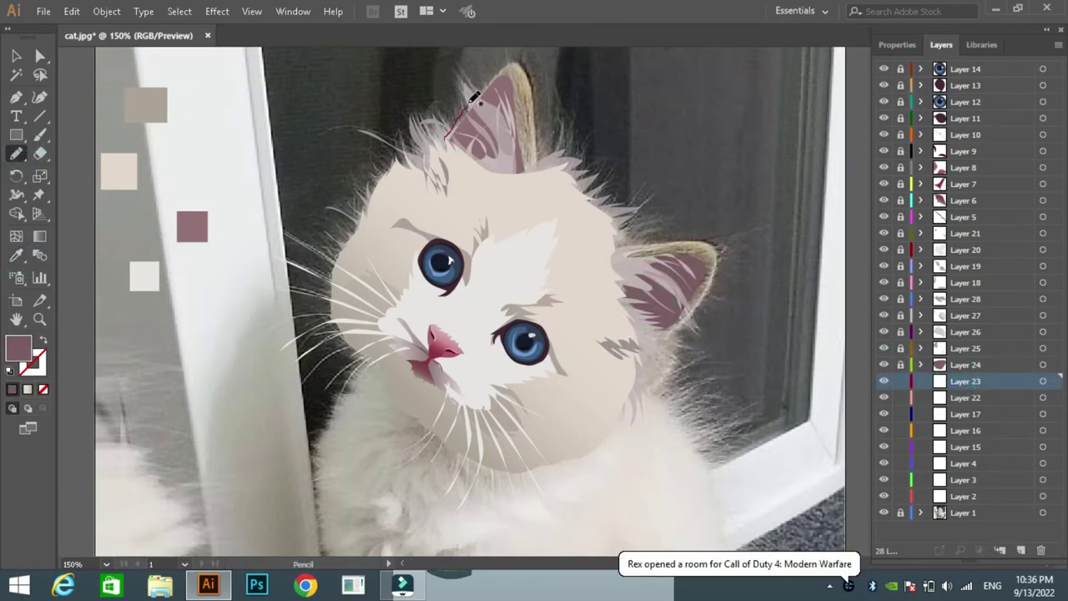
pyautogui.moveTo(471, 99); pyautogui.dragTo(505, 67)
pyautogui.moveTo(539, 109); pyautogui.dragTo(543, 173)
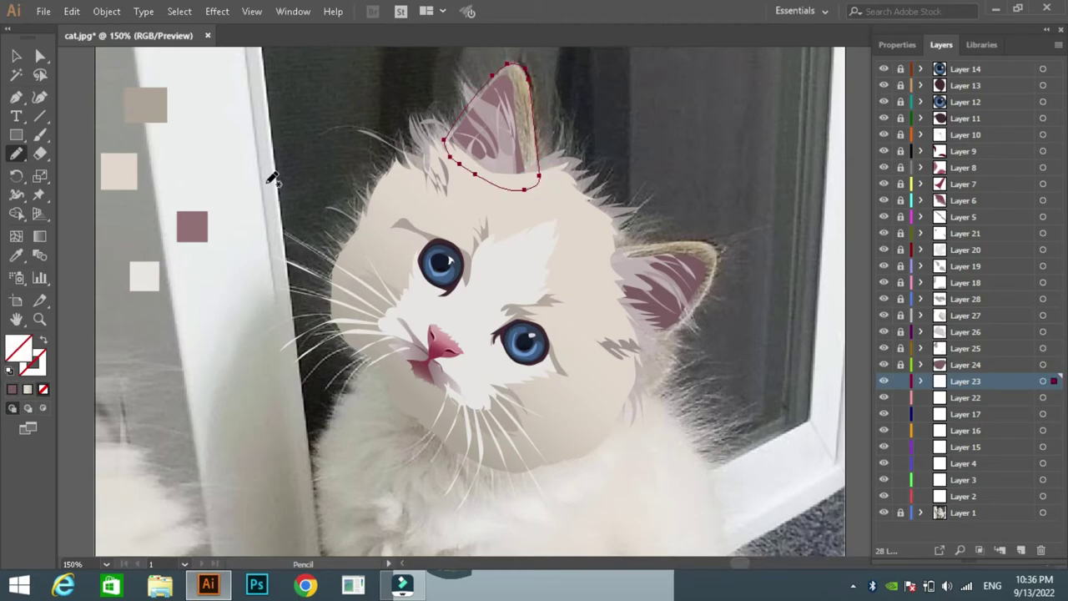
pyautogui.press('i')
pyautogui.click(529, 84)
pyautogui.press('v')
pyautogui.click(599, 138)
pyautogui.press('n')
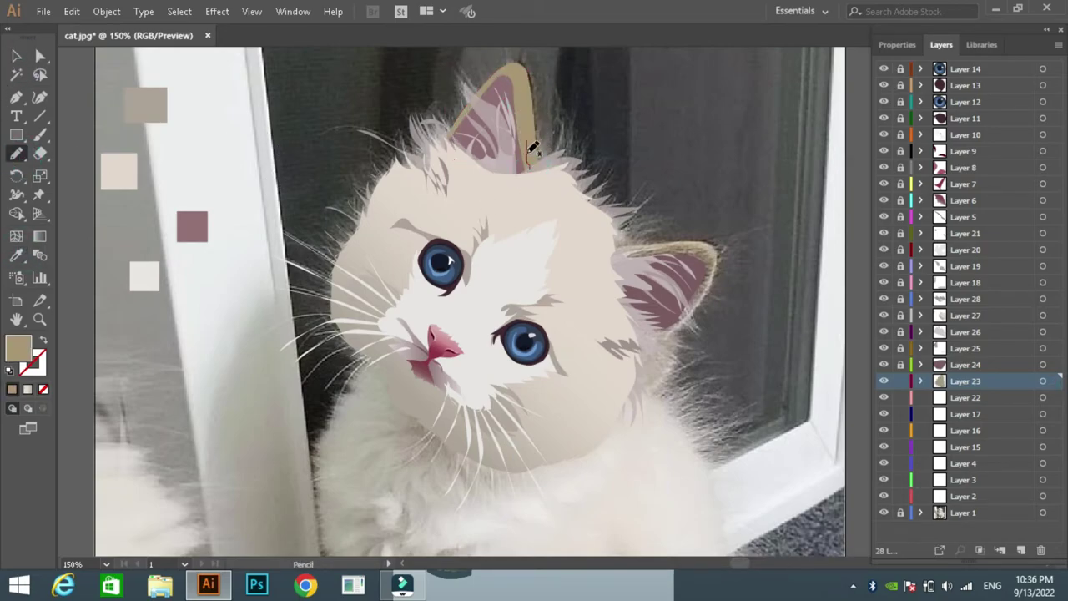
pyautogui.doubleClick(18, 346)
pyautogui.click(698, 192)
# Draw the right ear's outer outline and give it a tan fill
pyautogui.press('v')
pyautogui.press('n')
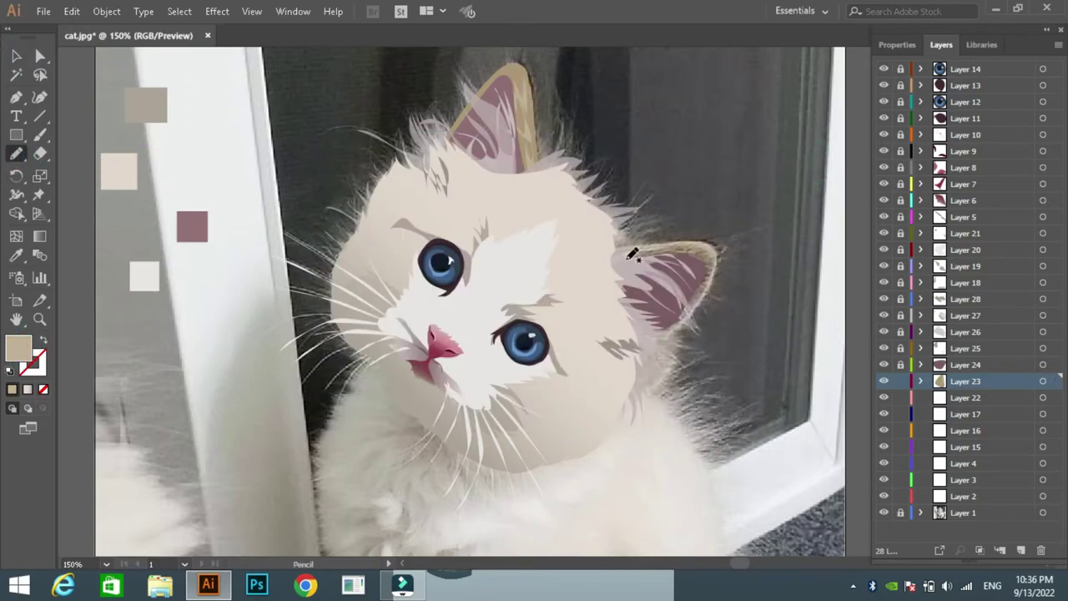
pyautogui.moveTo(700, 292); pyautogui.dragTo(606, 251)
pyautogui.press('i')
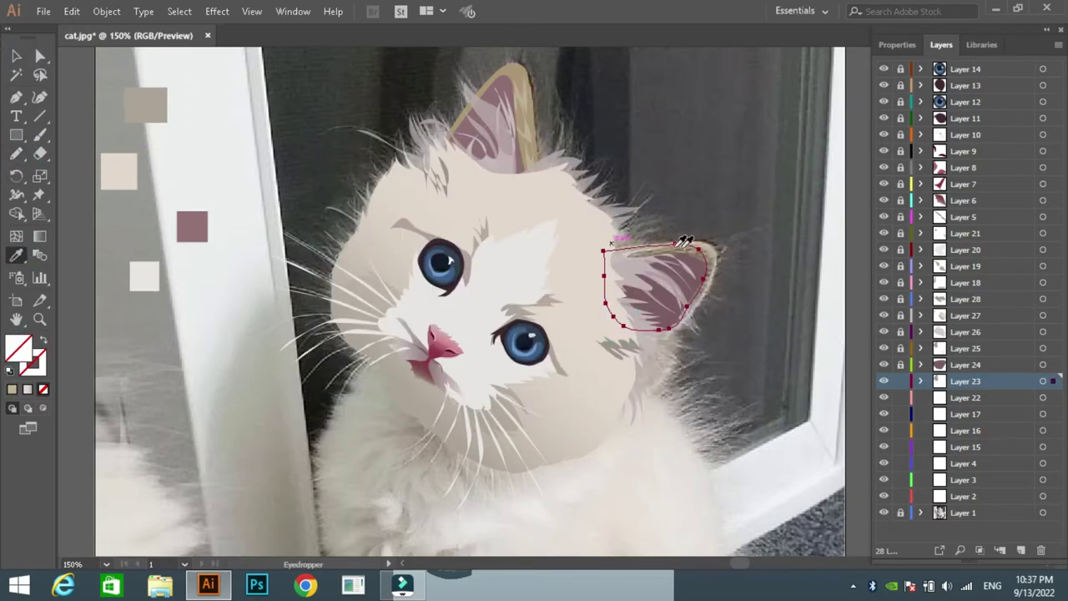
pyautogui.doubleClick(18, 346)
pyautogui.click(693, 191)
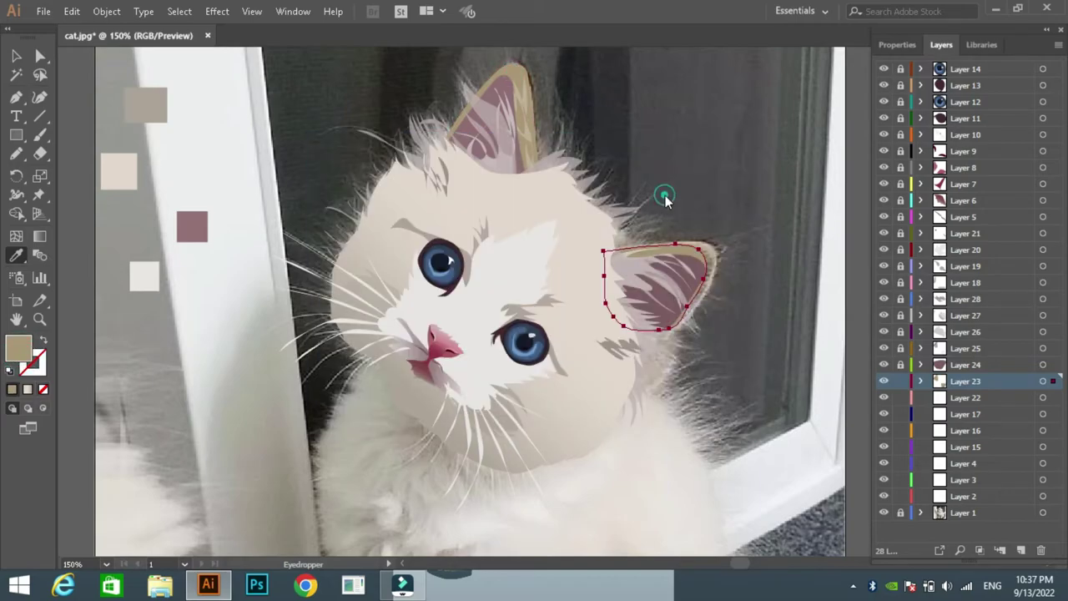
# On Layer 22, build the curved right outer ear shape with the Pen tool
pyautogui.click(965, 397)
pyautogui.press('p')
pyautogui.click(610, 244)
pyautogui.moveTo(707, 240); pyautogui.dragTo(720, 254)
pyautogui.click(632, 333)
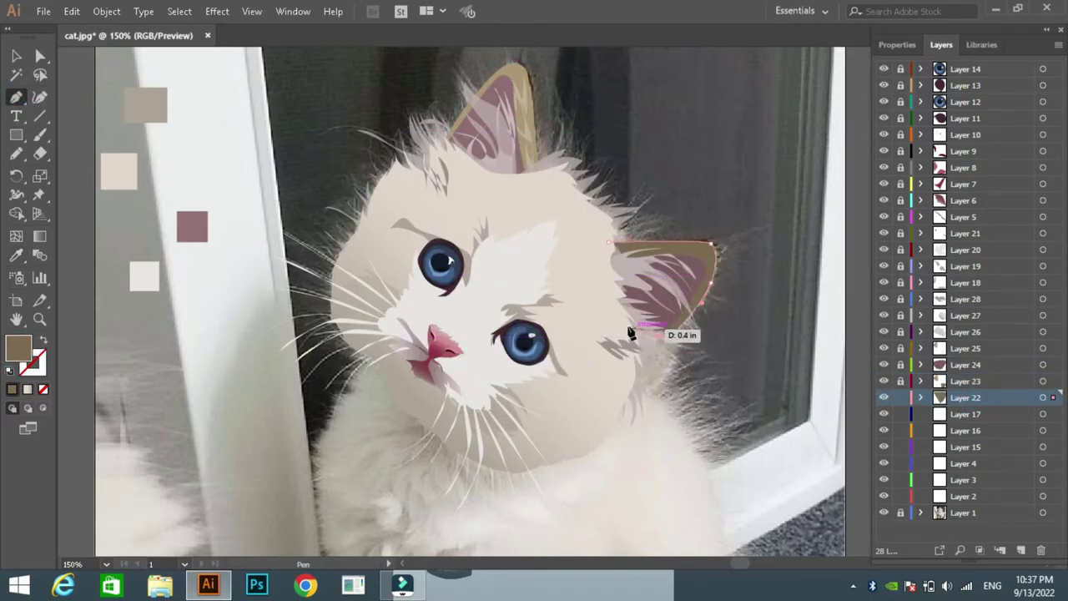
pyautogui.click(610, 244)
pyautogui.click(16, 55)
# Lock Layer 22 and draw a light grey shading patch on the right cheek in Layer 17
pyautogui.click(184, 119)
pyautogui.click(965, 413)
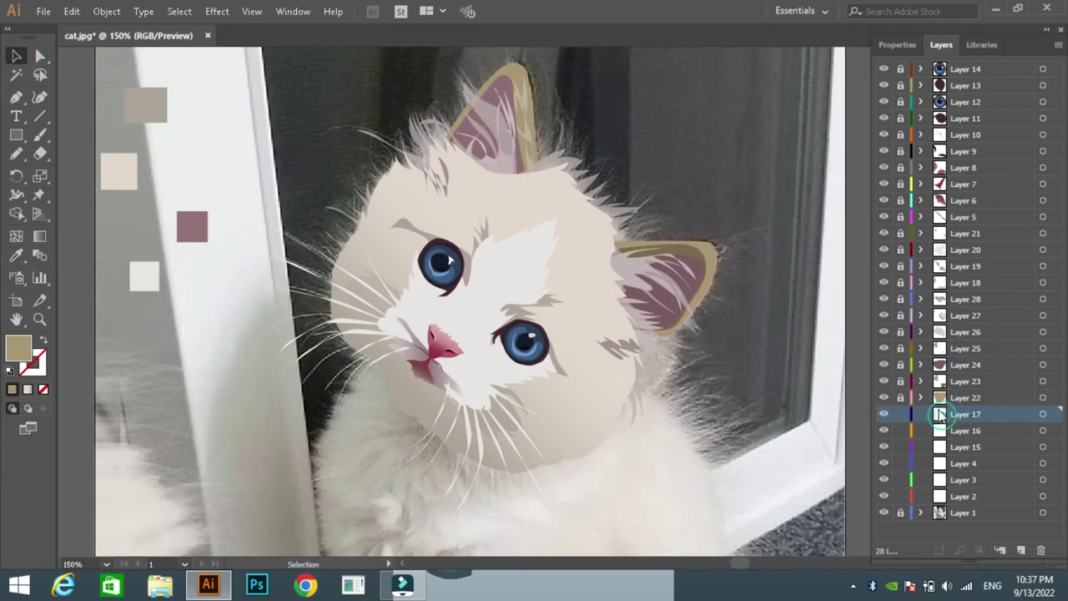
pyautogui.scroll(-3, 675, 251)
pyautogui.press('n')
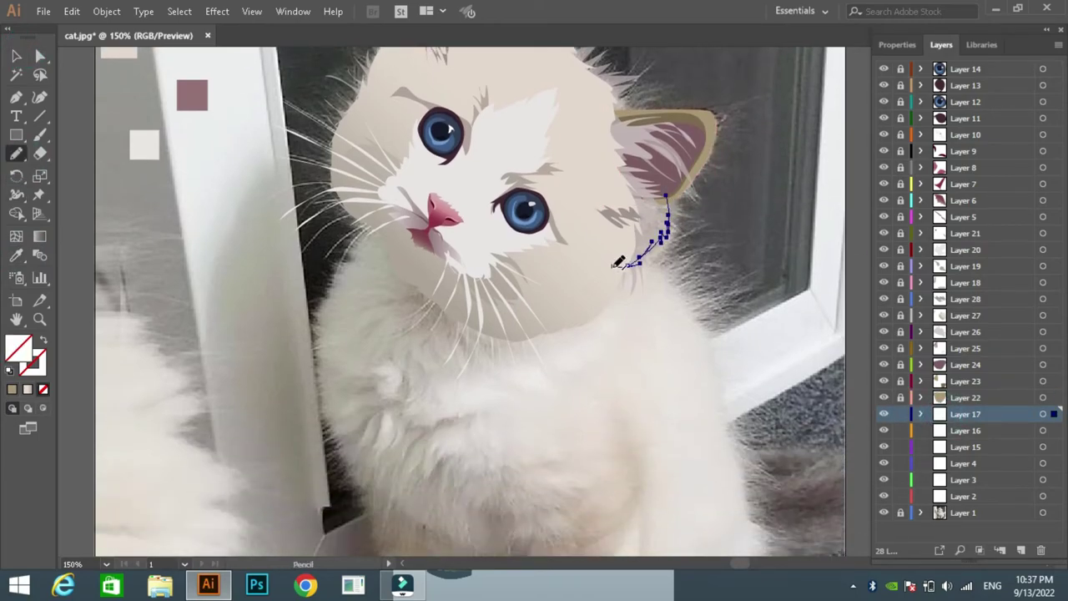
pyautogui.moveTo(645, 253); pyautogui.dragTo(666, 198)
pyautogui.press('i')
pyautogui.click(664, 232)
# Change the cheek patch fill to the grey-beige #A09D87
pyautogui.click(897, 44)
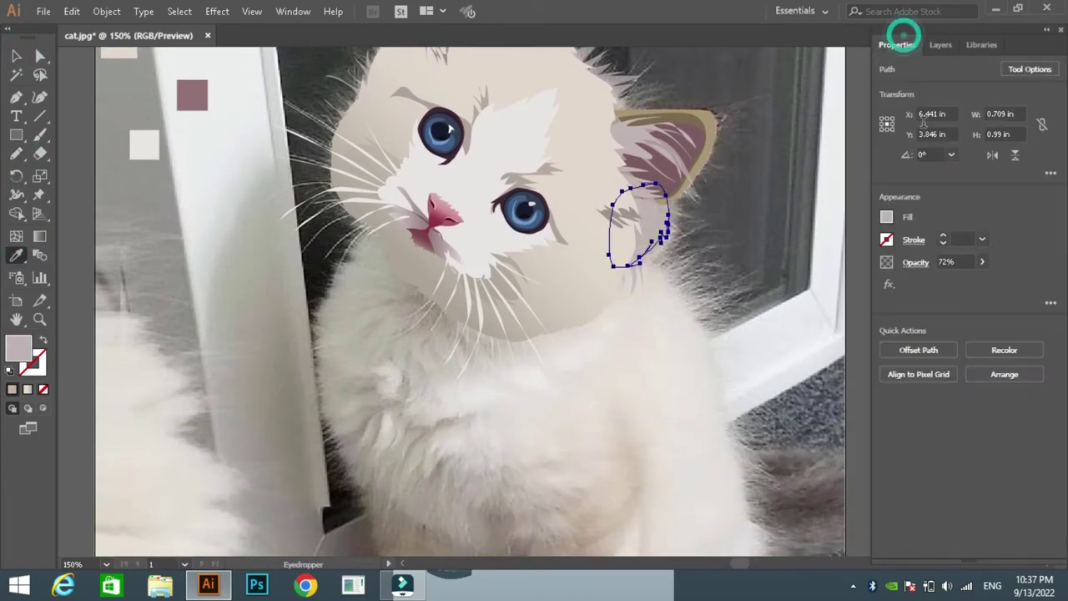
pyautogui.click(44, 389)
pyautogui.hscroll(4, 463, 317)
pyautogui.scroll(2, 463, 317)
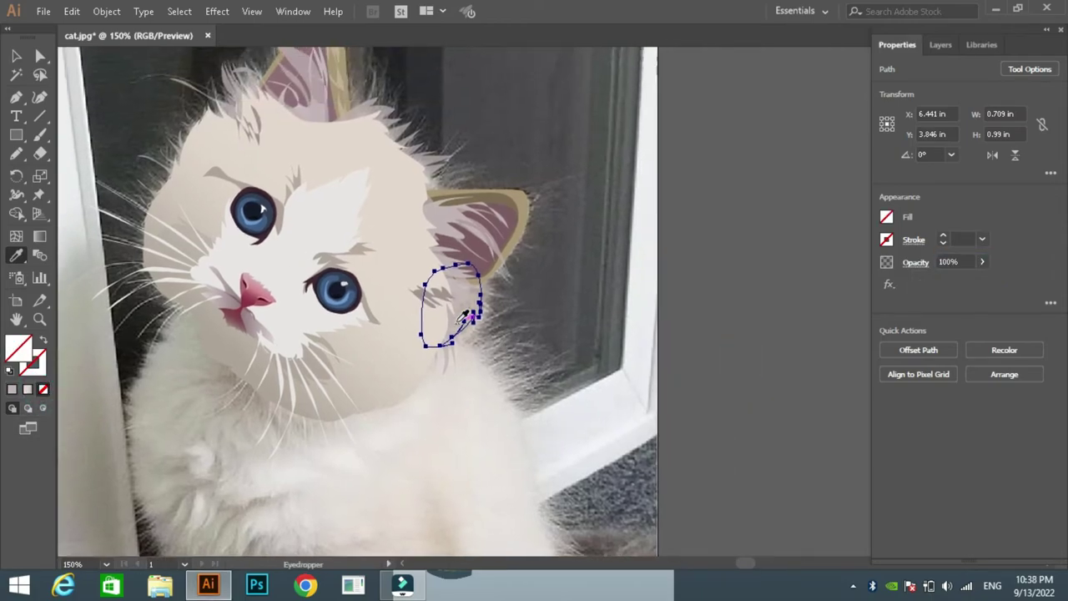
pyautogui.click(482, 304)
pyautogui.doubleClick(18, 347)
pyautogui.click(360, 258)
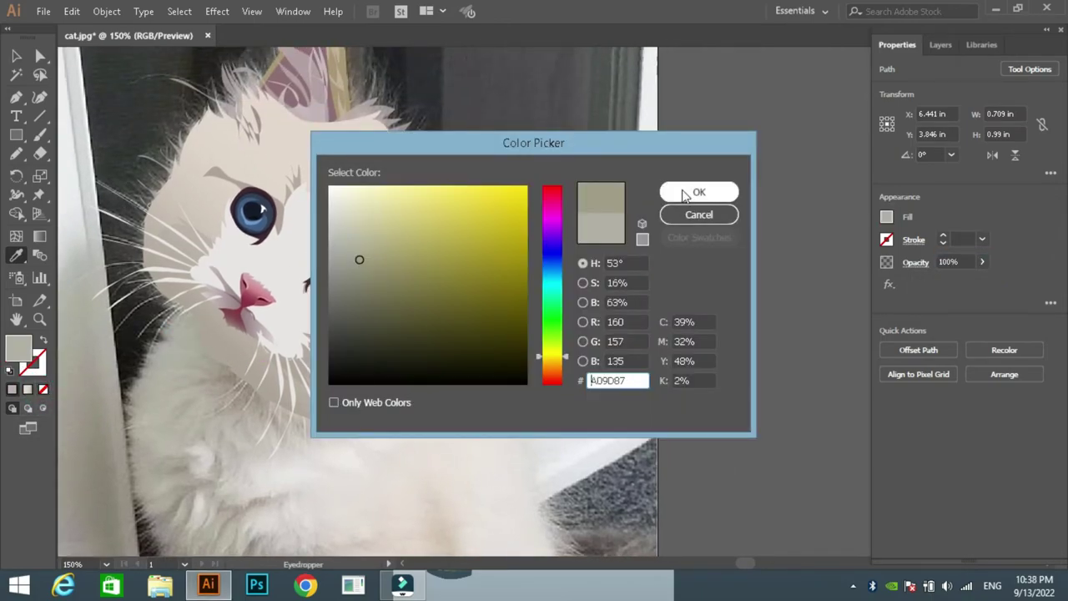
pyautogui.click(686, 190)
# Lock Layer 16 and make Layer 15 the active drawing layer
pyautogui.click(941, 45)
pyautogui.press('n')
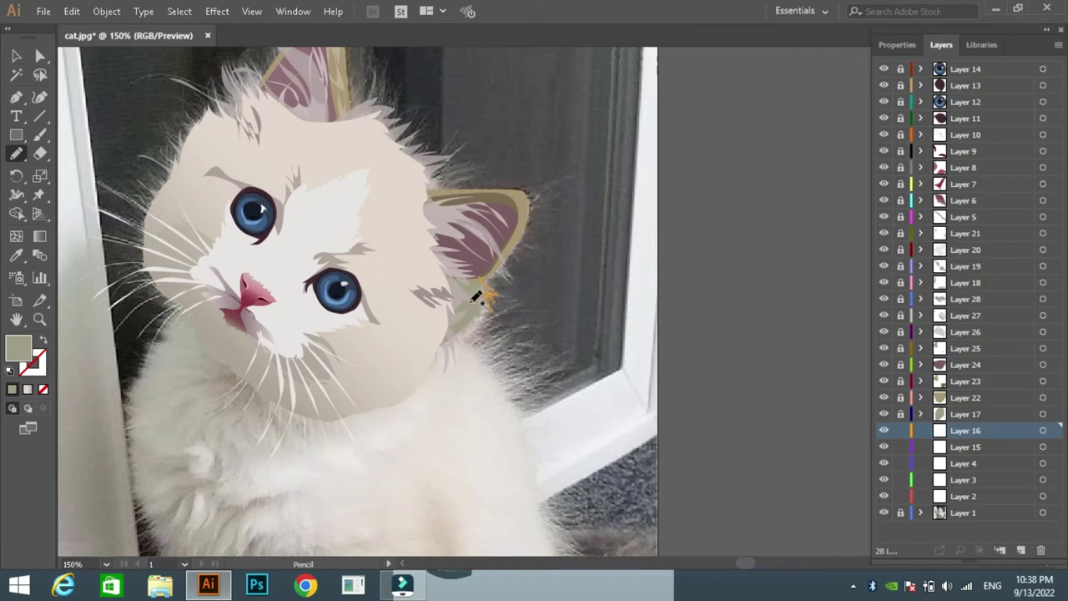
pyautogui.click(901, 430)
pyautogui.click(942, 447)
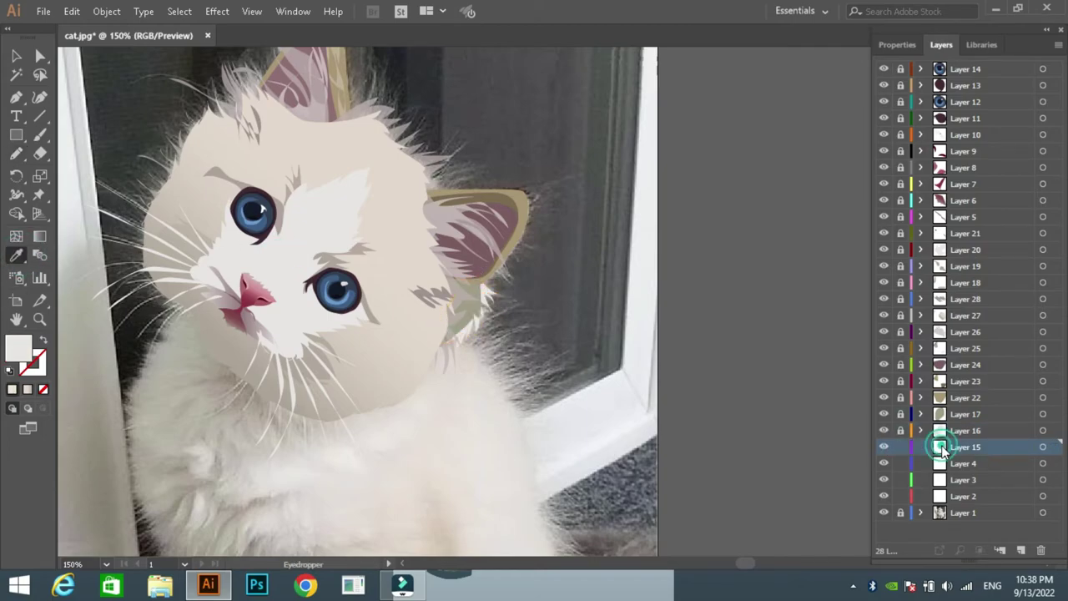
pyautogui.press('v')
pyautogui.scroll(-5, 660, 241)
pyautogui.hscroll(-3, 389, 236)
# Finish the chin fur outline and fill it with grey-brown
pyautogui.press('n')
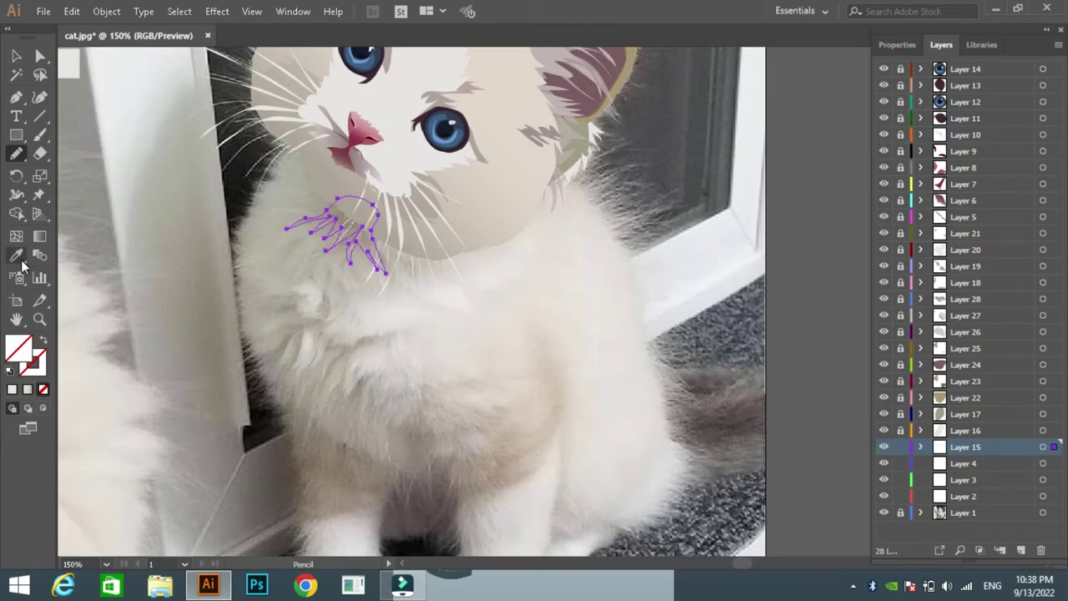
pyautogui.press('i')
pyautogui.click(604, 310)
pyautogui.press('v')
pyautogui.click(205, 202)
# Add new layers above Layer 4 and draw grey fur tufts on the chin and chest
pyautogui.click(964, 464)
pyautogui.click(1021, 550)
pyautogui.click(1020, 550)
pyautogui.click(1021, 550)
pyautogui.click(1021, 550)
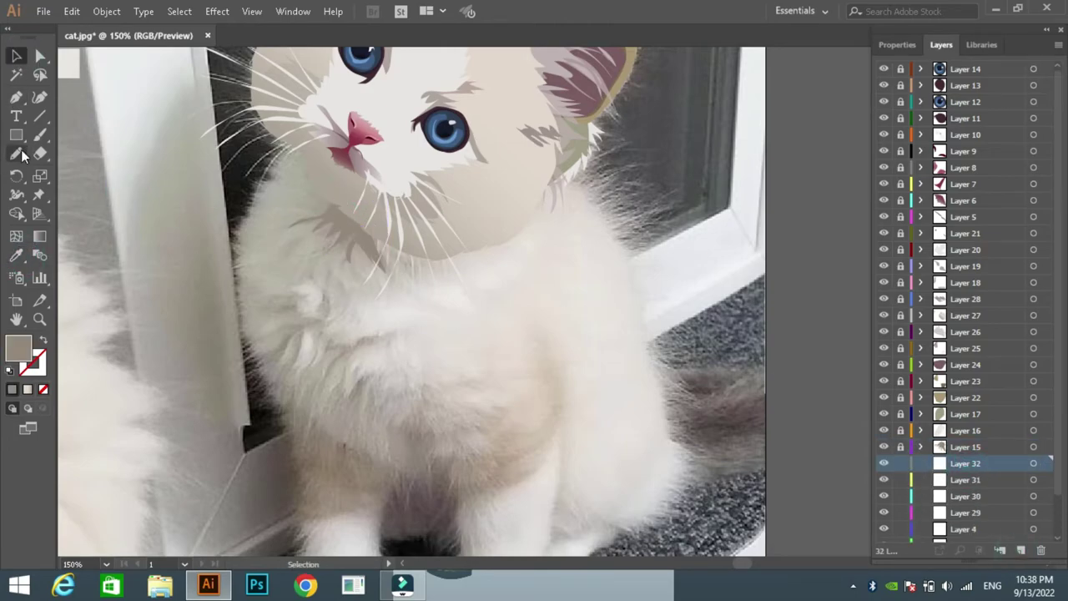
pyautogui.press('n')
pyautogui.moveTo(276, 248); pyautogui.dragTo(330, 278)
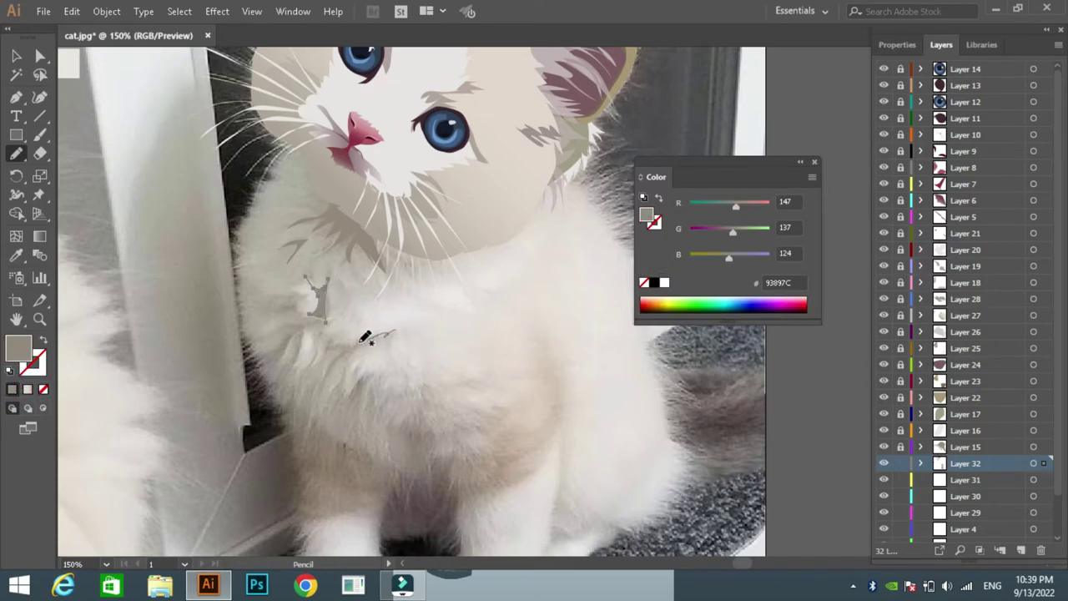
pyautogui.moveTo(342, 333); pyautogui.dragTo(311, 366)
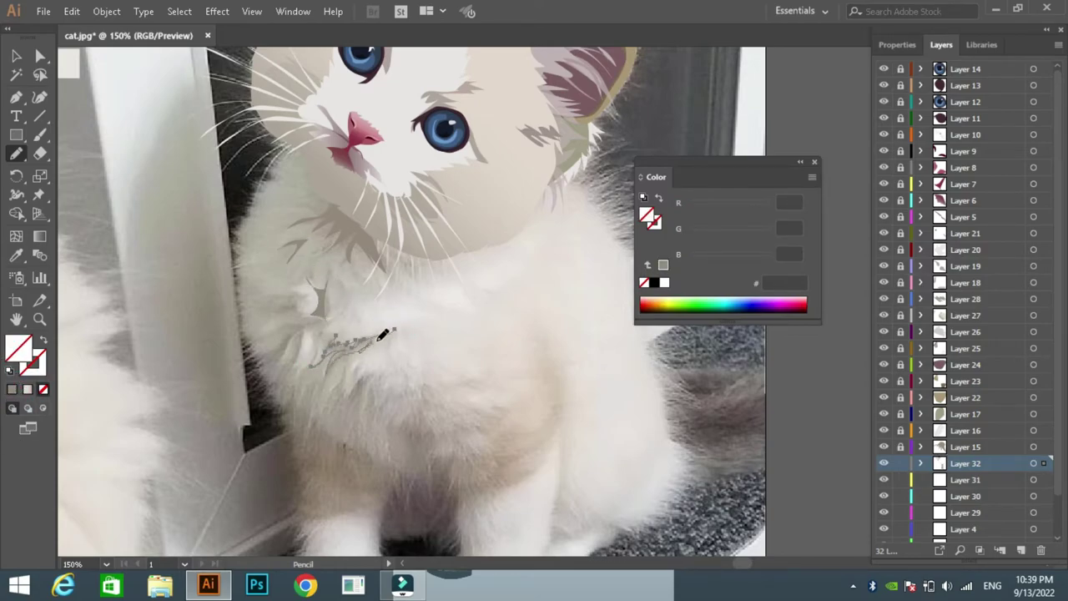
pyautogui.click(12, 389)
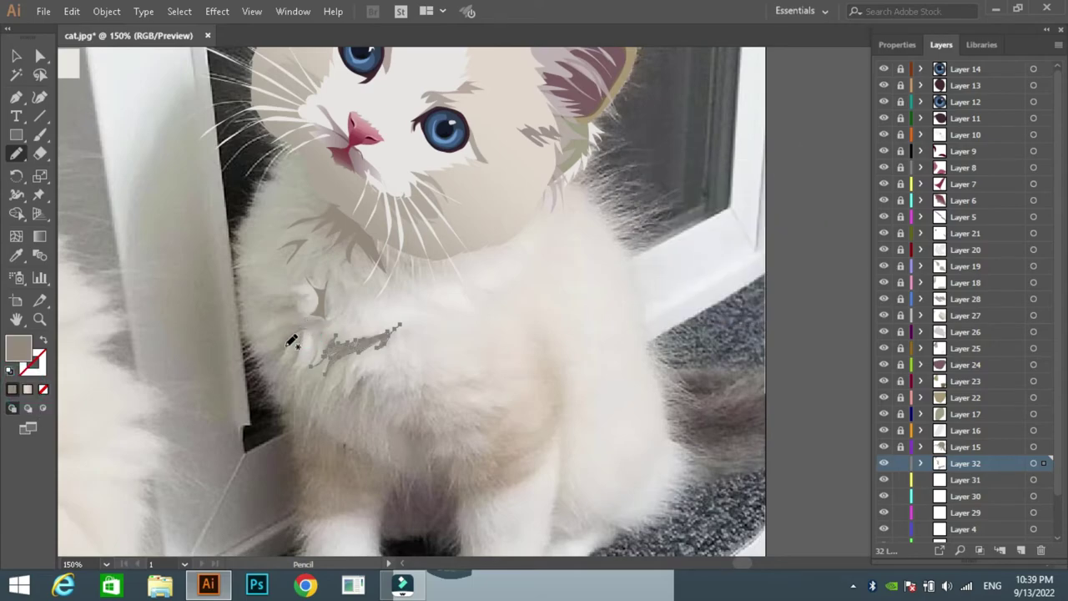
pyautogui.click(262, 347)
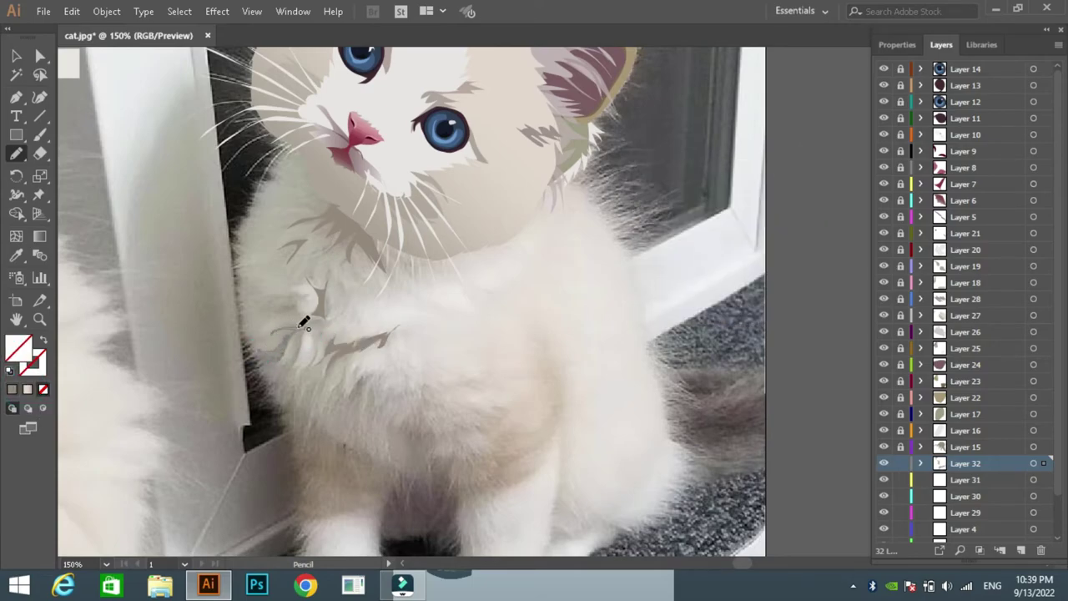
pyautogui.click(12, 388)
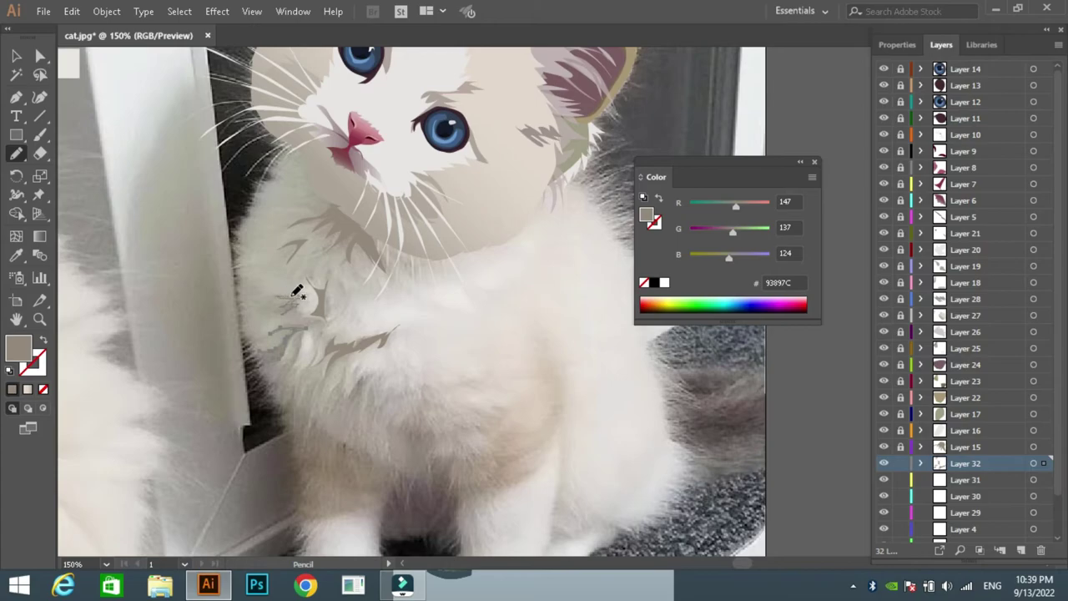
pyautogui.moveTo(294, 294); pyautogui.dragTo(277, 293)
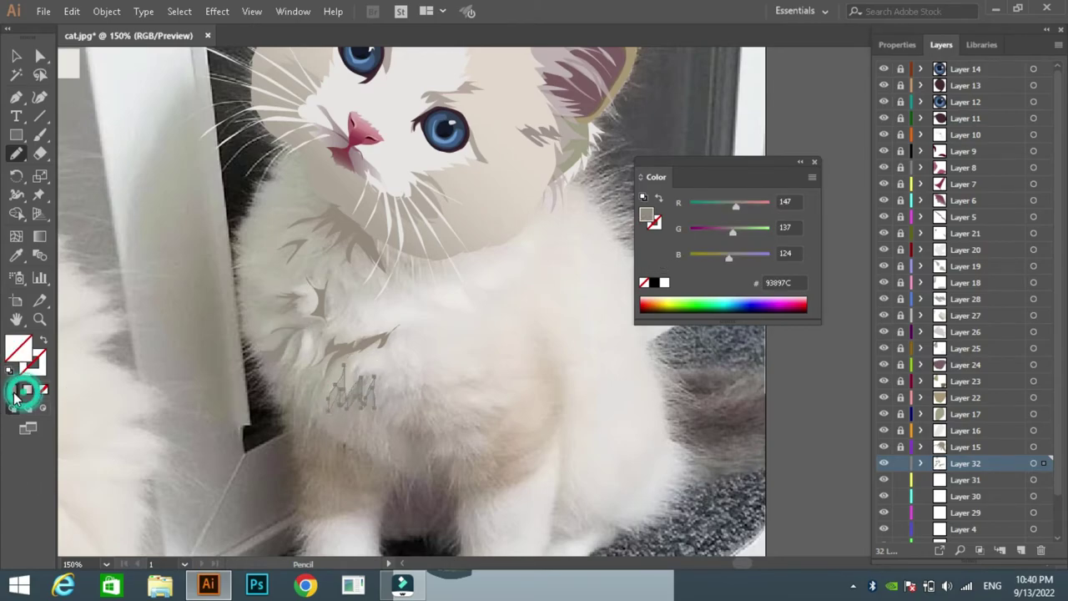
pyautogui.click(815, 161)
# On Layer 31, add near-white fur shapes and tufts on the chest
pyautogui.click(964, 480)
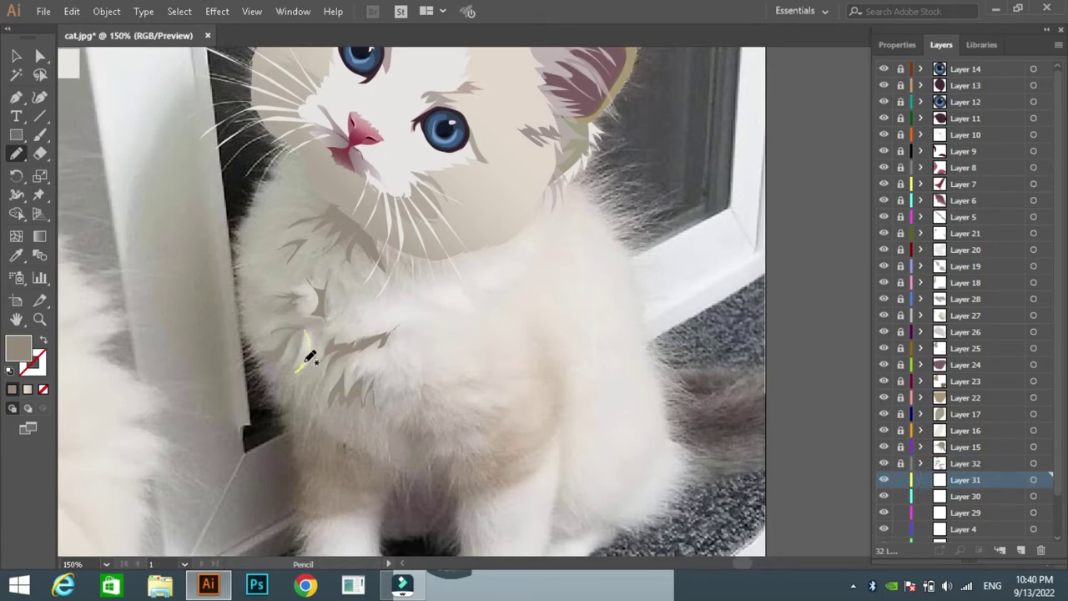
pyautogui.press('i')
pyautogui.click(418, 310)
pyautogui.press('v')
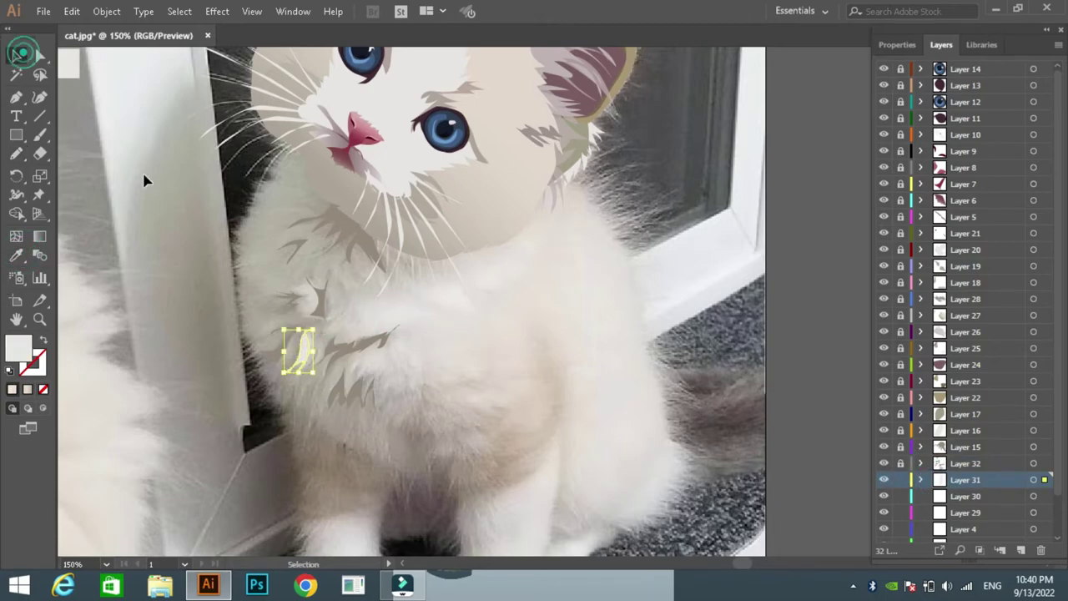
pyautogui.click(143, 178)
pyautogui.press('n')
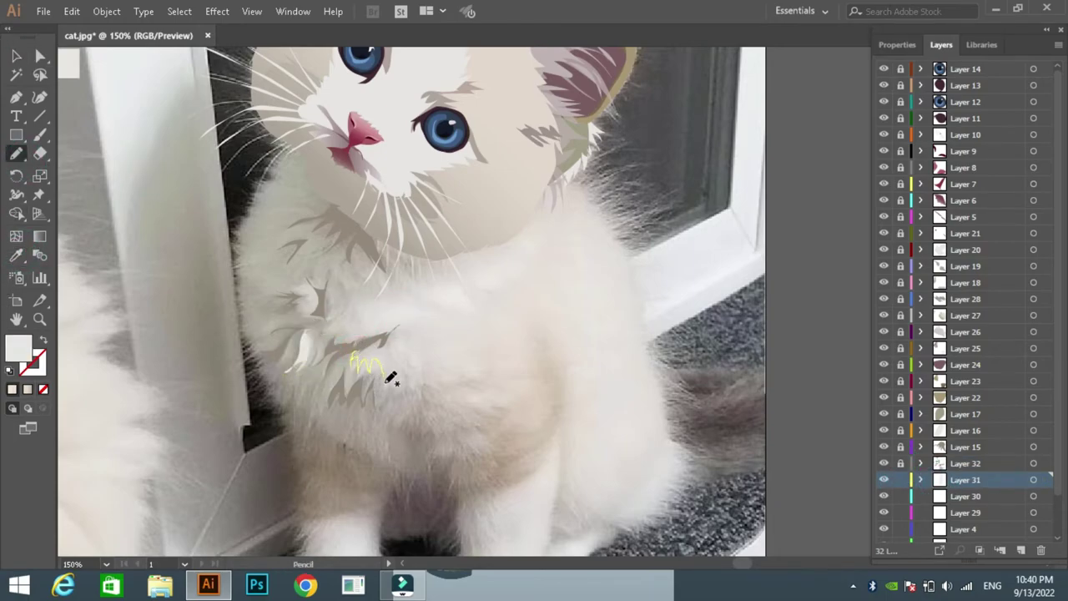
pyautogui.click(18, 347)
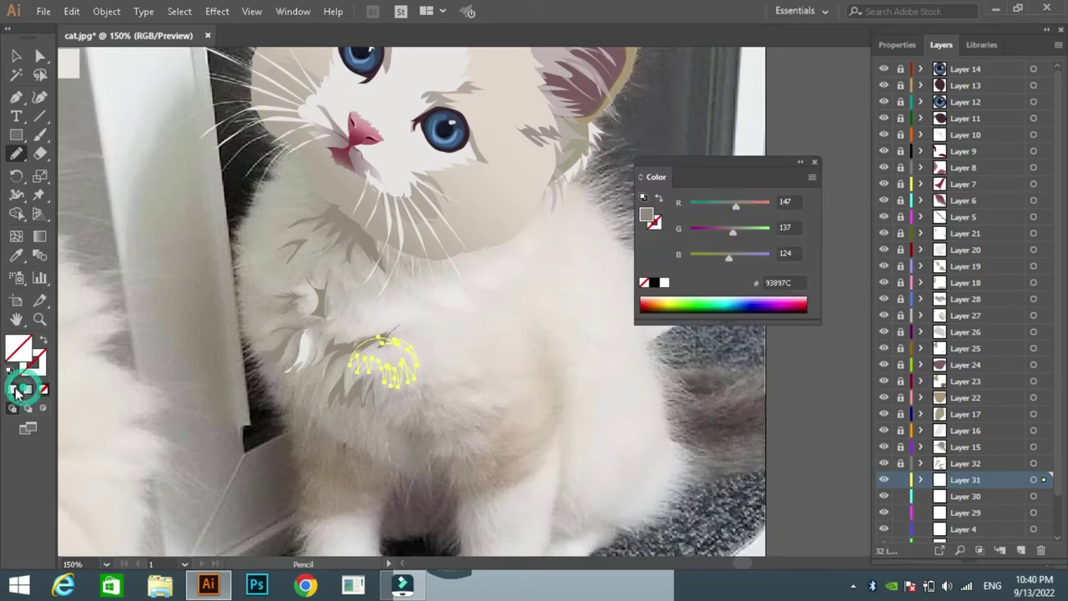
pyautogui.moveTo(326, 311); pyautogui.dragTo(324, 313)
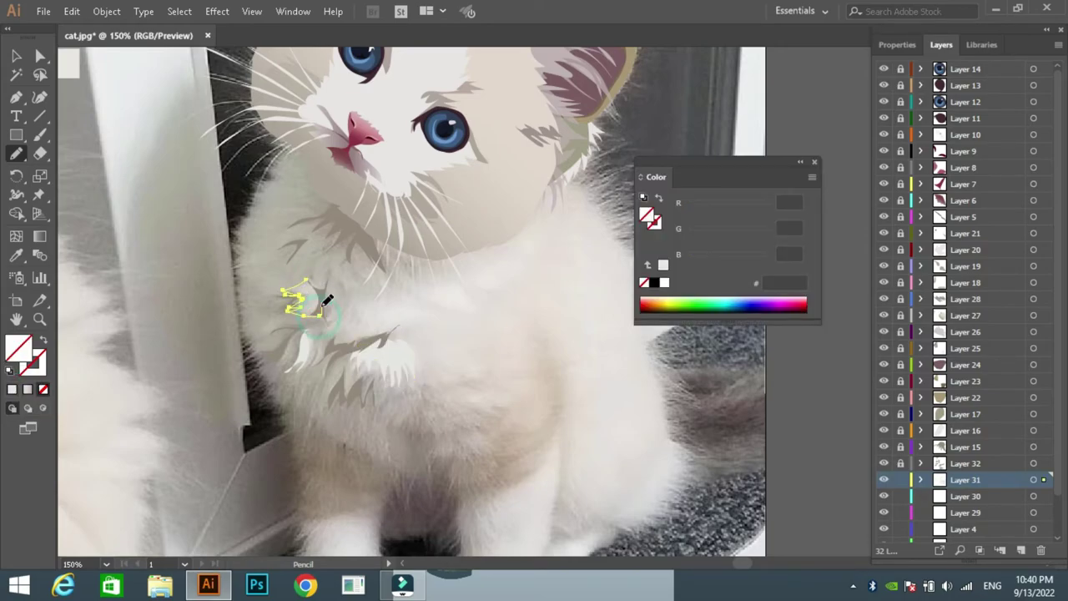
pyautogui.press(',')
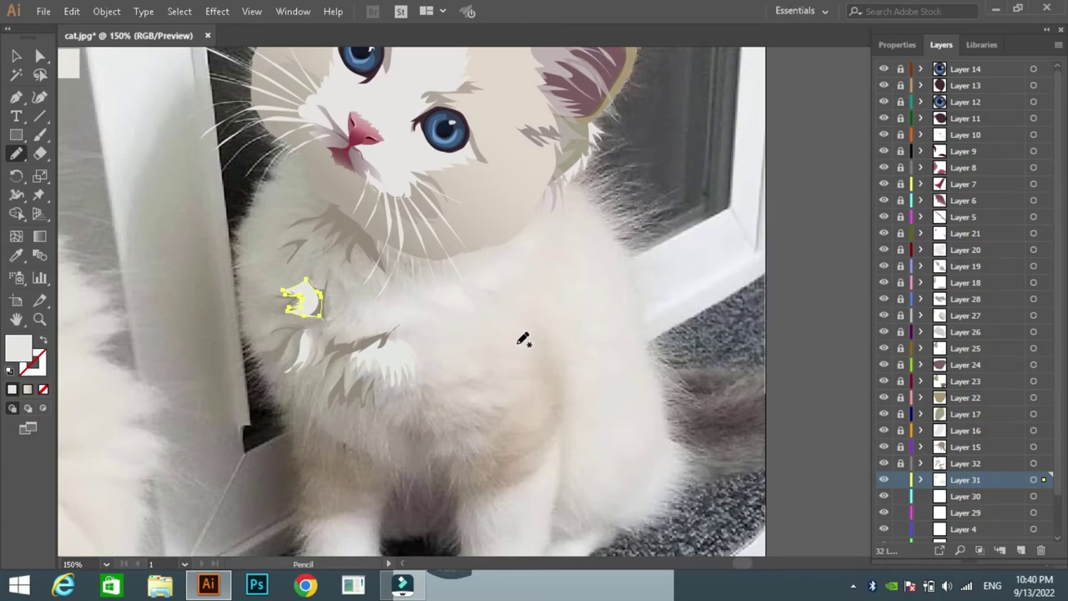
# Add a sampled-grey tuft near the left chest, then move to Layer 30
pyautogui.moveTo(333, 274); pyautogui.dragTo(338, 289)
pyautogui.press('i')
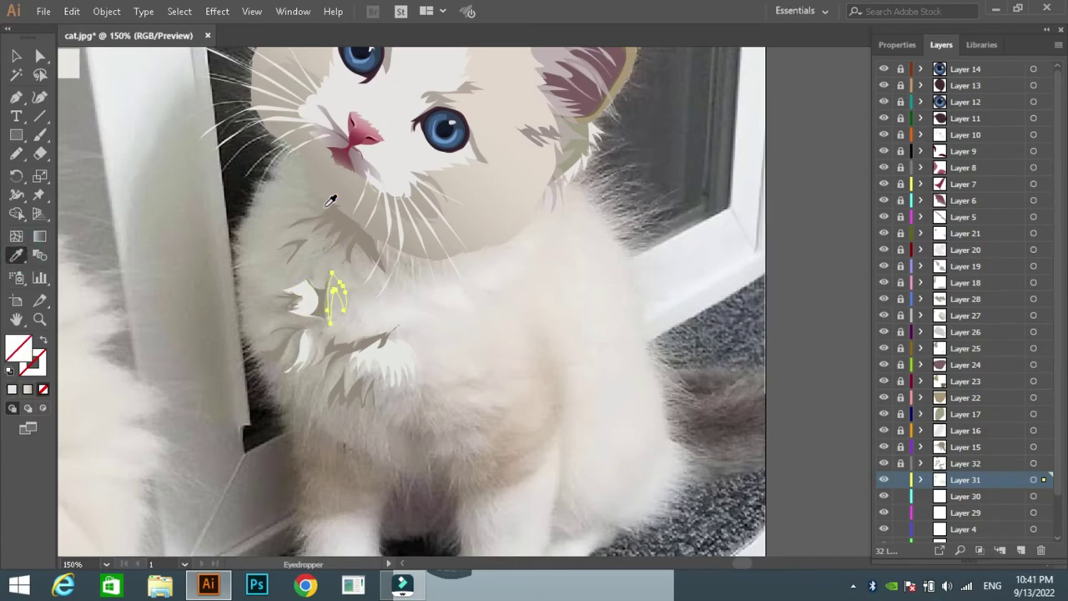
pyautogui.click(331, 201)
pyautogui.press('v')
pyautogui.click(195, 279)
pyautogui.click(952, 496)
pyautogui.press('n')
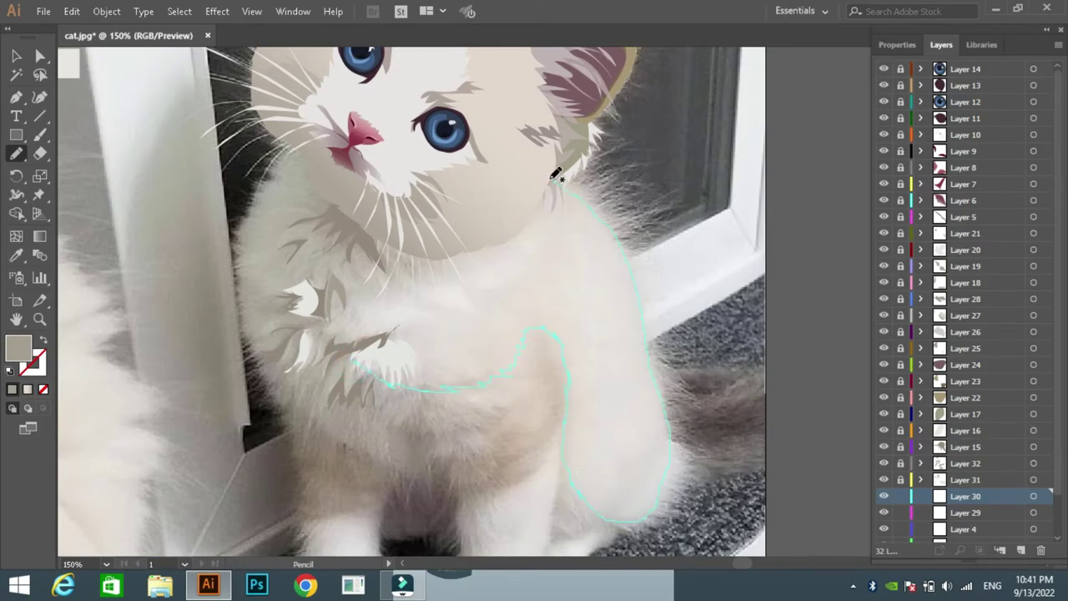
# Trace the body-and-leg outline and draw two sample squares left of the kitten
pyautogui.moveTo(553, 177); pyautogui.dragTo(453, 263)
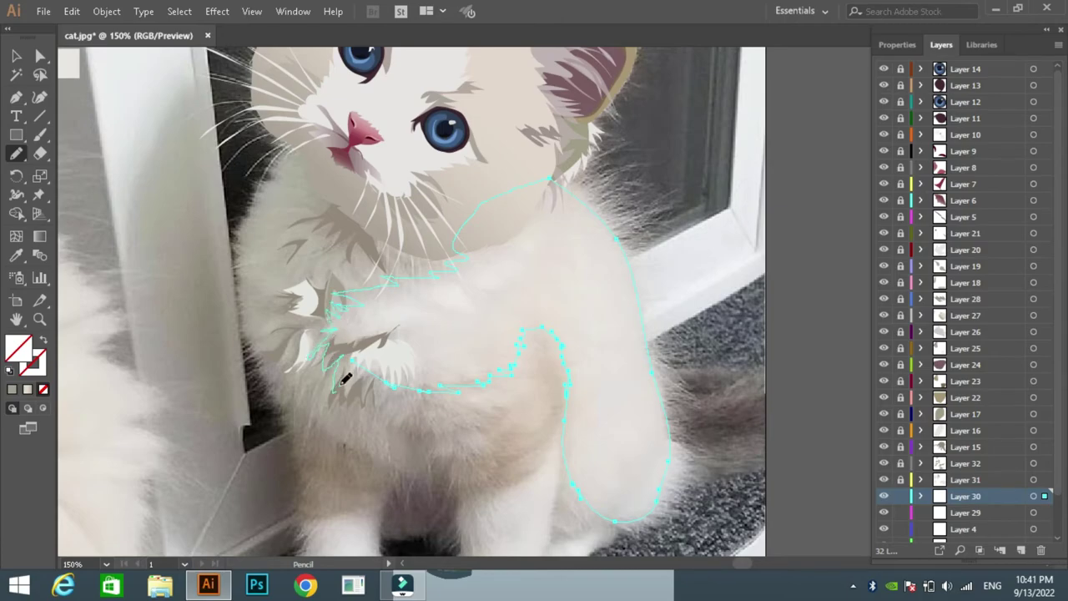
pyautogui.press('m')
pyautogui.moveTo(119, 187); pyautogui.dragTo(177, 247)
pyautogui.moveTo(125, 268); pyautogui.dragTo(164, 313)
pyautogui.press('i')
pyautogui.click(491, 278)
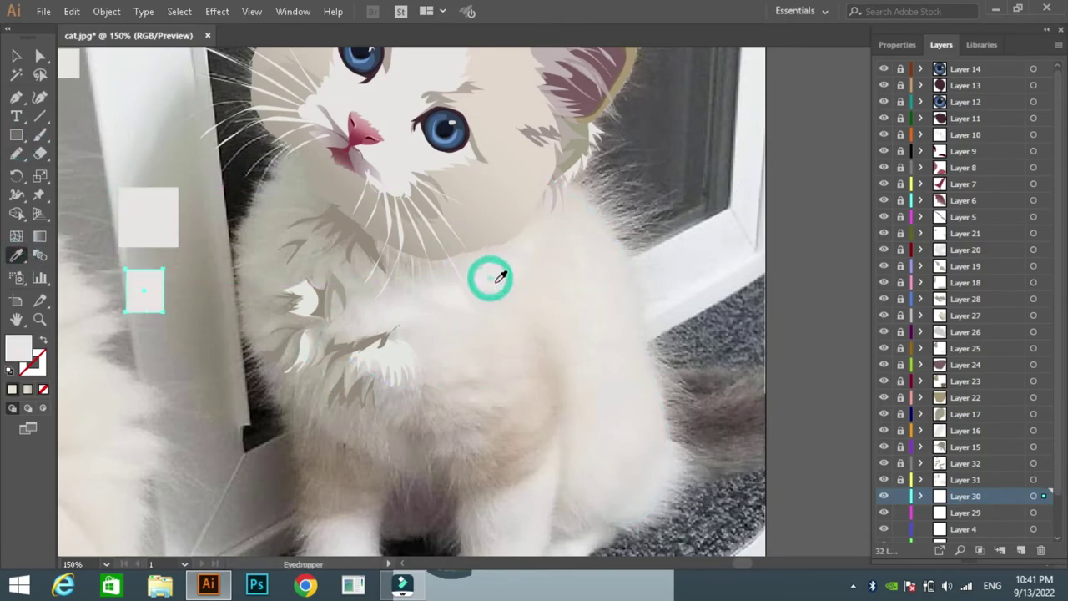
# Give the body shape a gradient fill and colour the upper square #E0E0E0
pyautogui.click(16, 55)
pyautogui.click(409, 315)
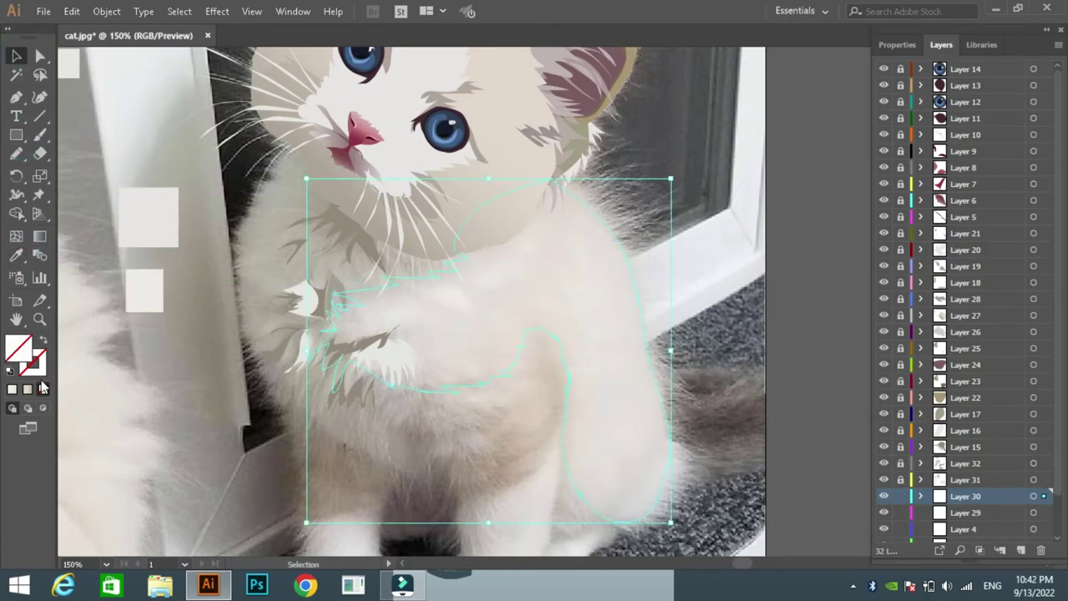
pyautogui.click(27, 389)
pyautogui.click(149, 217)
pyautogui.doubleClick(18, 348)
pyautogui.write('E0E0E0')
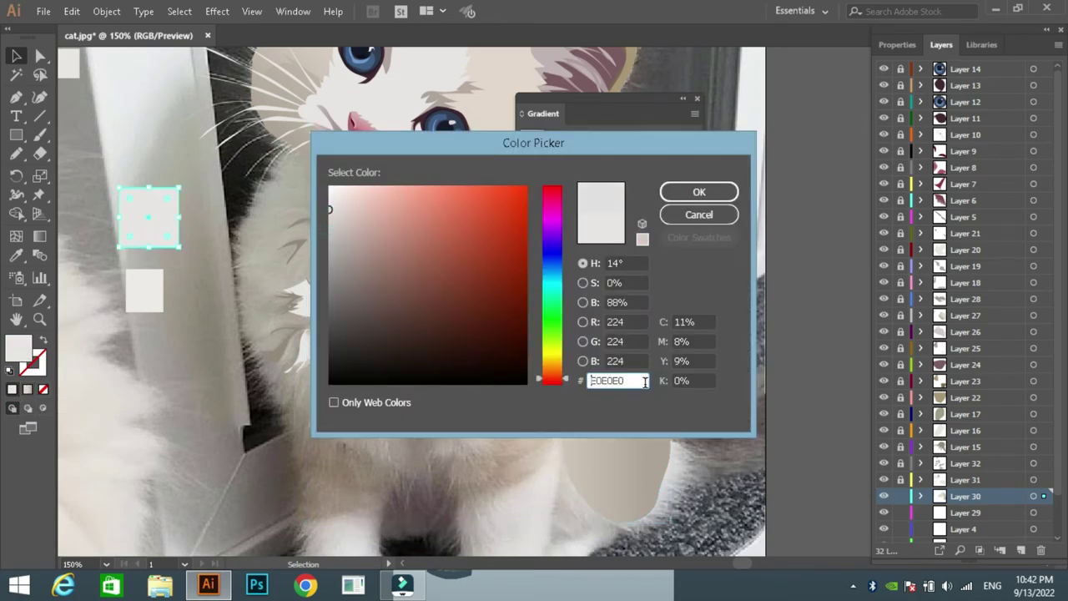
pyautogui.click(699, 191)
# Adjust the lower square's colour and the body gradient's stop colour
pyautogui.doubleClick(19, 348)
pyautogui.click(699, 214)
pyautogui.click(144, 290)
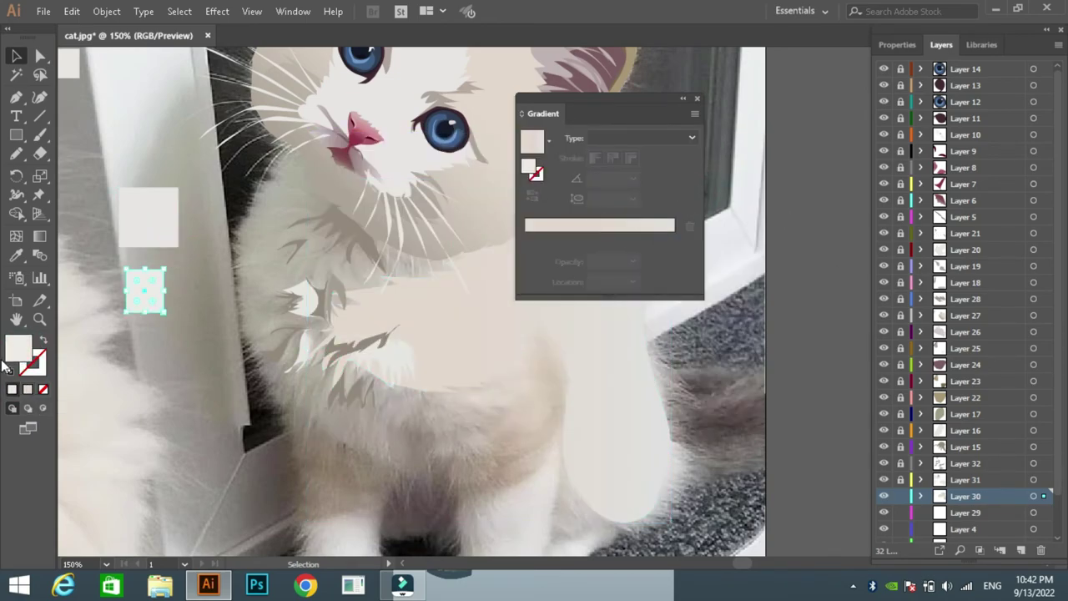
pyautogui.doubleClick(18, 348)
pyautogui.click(673, 218)
pyautogui.click(417, 334)
pyautogui.doubleClick(18, 348)
pyautogui.click(700, 214)
# Set the body gradient angle to 180° and move to the layer below
pyautogui.click(633, 178)
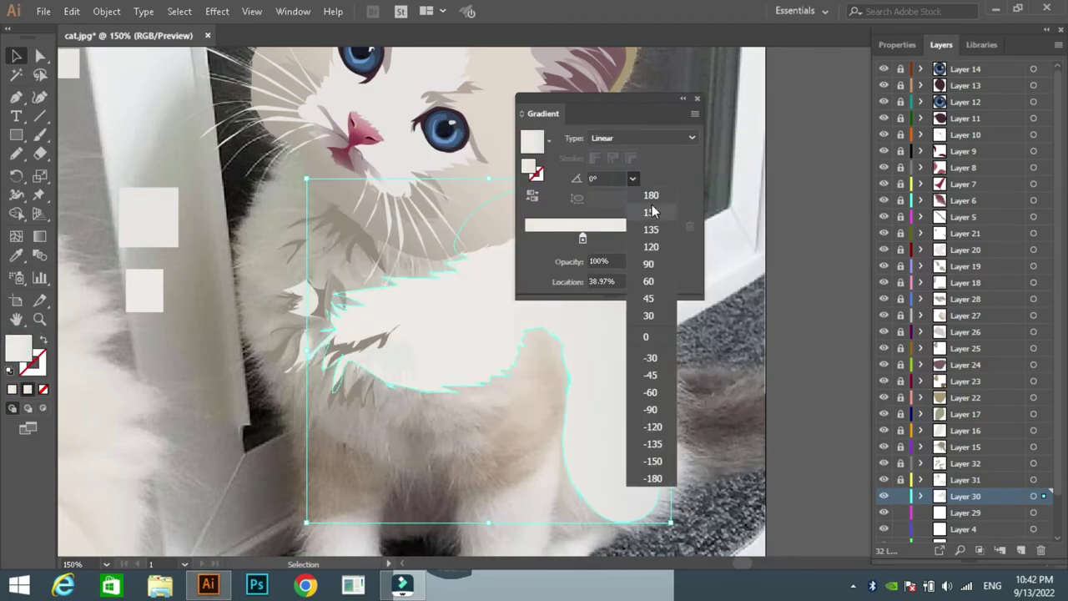
pyautogui.click(601, 201)
pyautogui.click(697, 98)
pyautogui.click(802, 309)
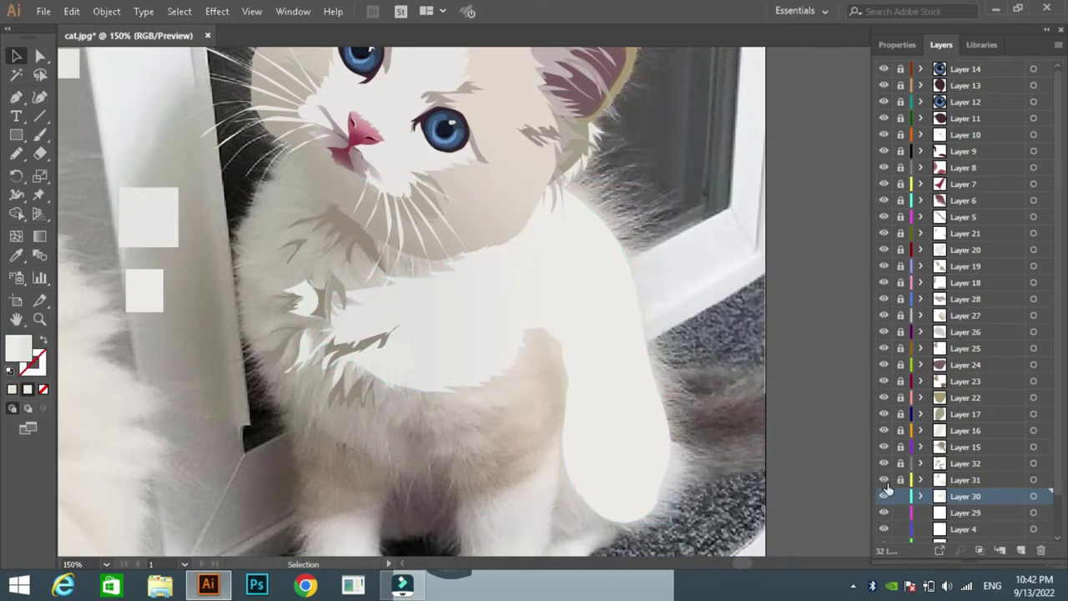
pyautogui.click(947, 513)
pyautogui.scroll(-1, 960, 375)
# Add new layers and draw a beige shading shape over the chest and leg base, locking Layer 40
pyautogui.click(1021, 550)
pyautogui.press('n')
pyautogui.moveTo(421, 391); pyautogui.dragTo(512, 374)
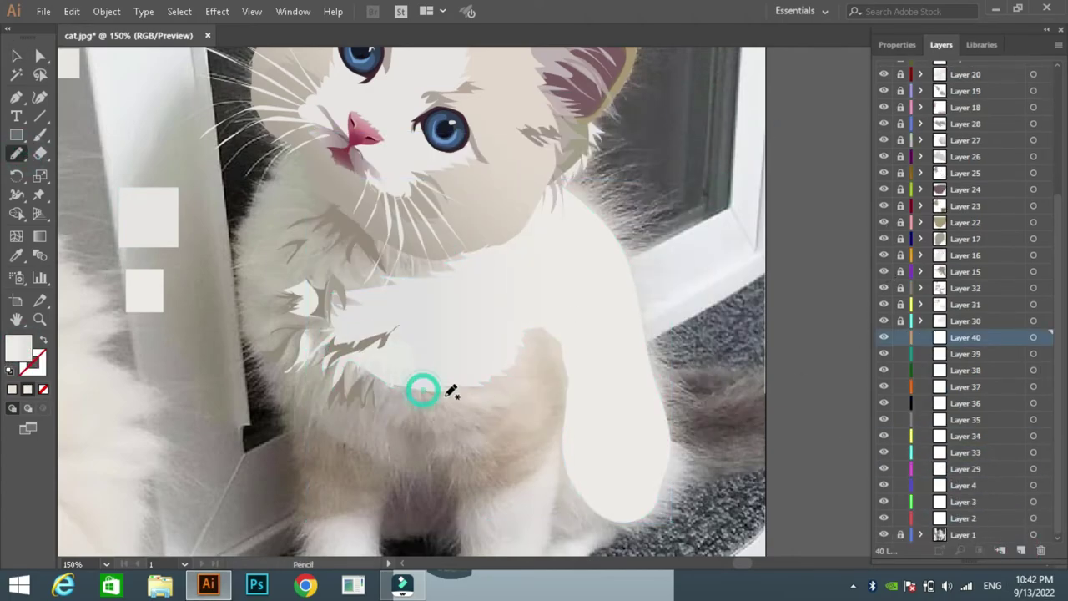
pyautogui.moveTo(572, 429); pyautogui.dragTo(512, 322)
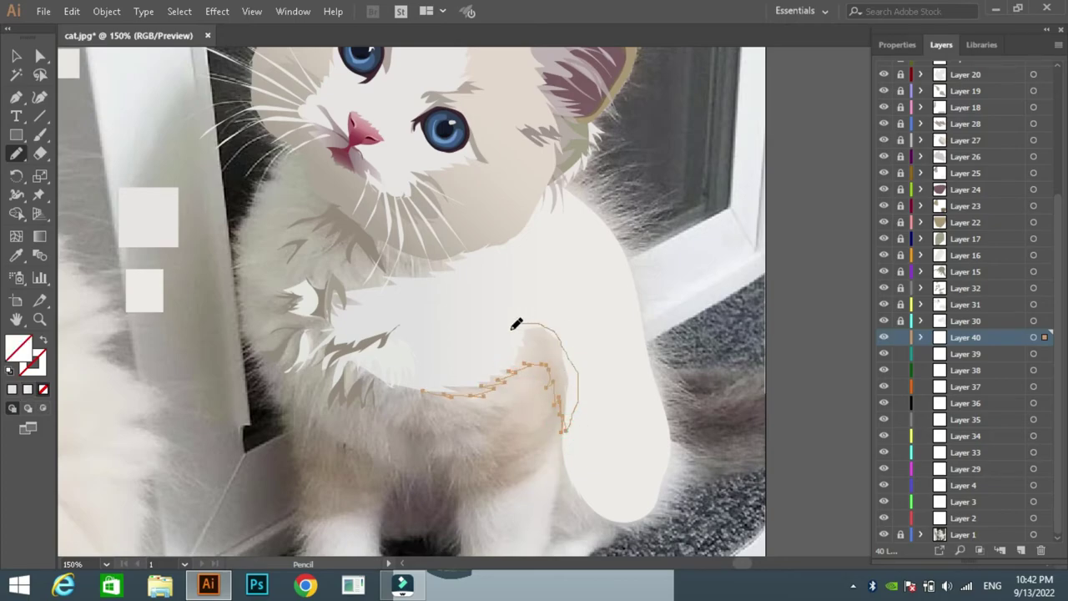
pyautogui.press('i')
pyautogui.click(556, 351)
pyautogui.click(901, 337)
pyautogui.click(966, 354)
# Draw near-white fur streaks across the chest and at the leg base on Layer 39
pyautogui.press('n')
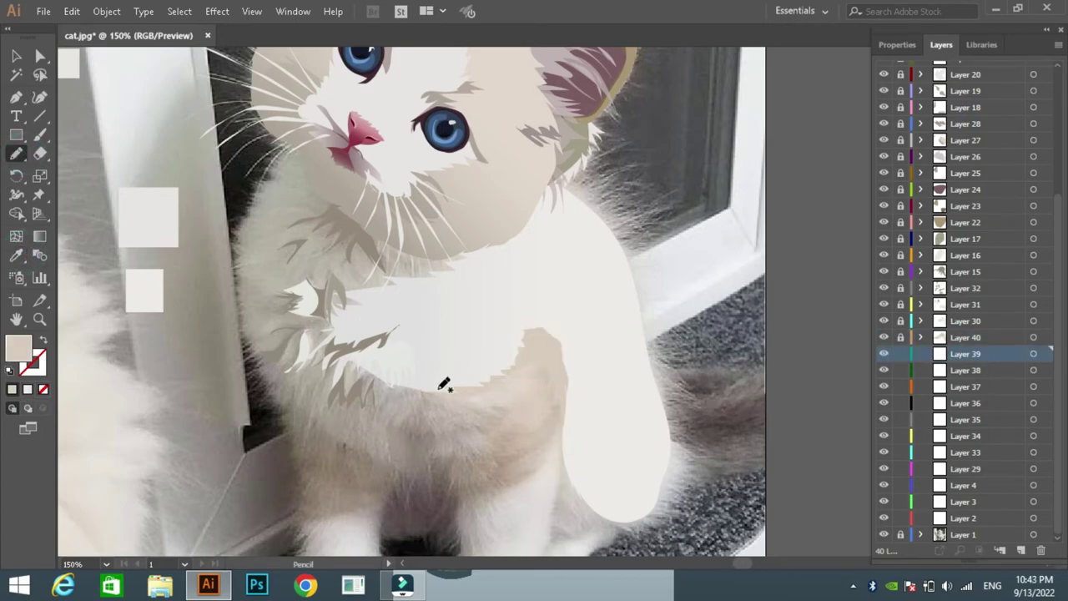
pyautogui.moveTo(458, 401); pyautogui.dragTo(527, 400)
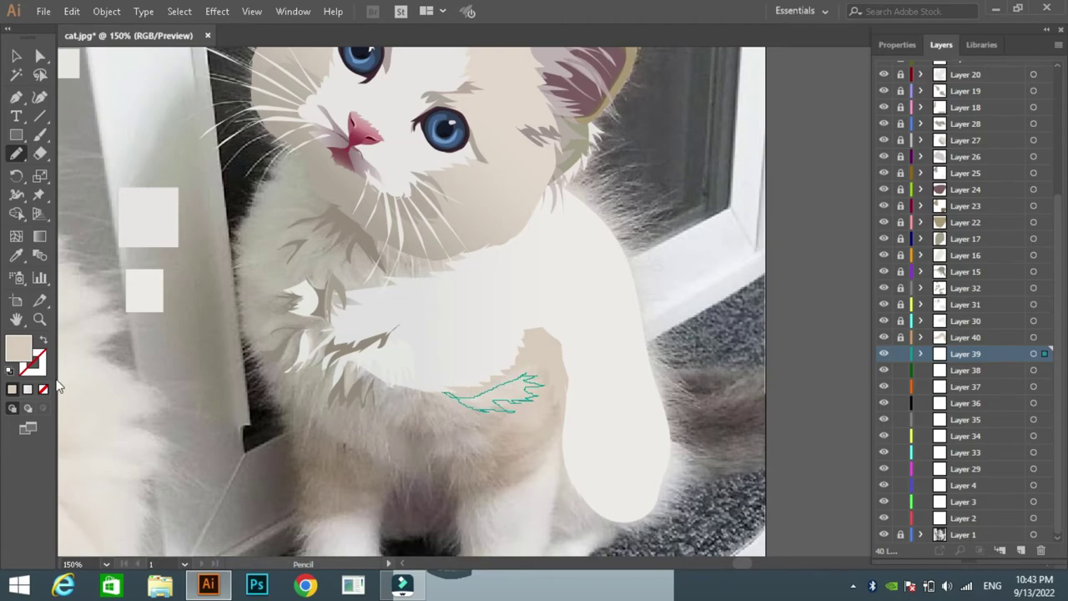
pyautogui.press('i')
pyautogui.click(141, 292)
pyautogui.press('n')
pyautogui.moveTo(545, 424); pyautogui.dragTo(551, 410)
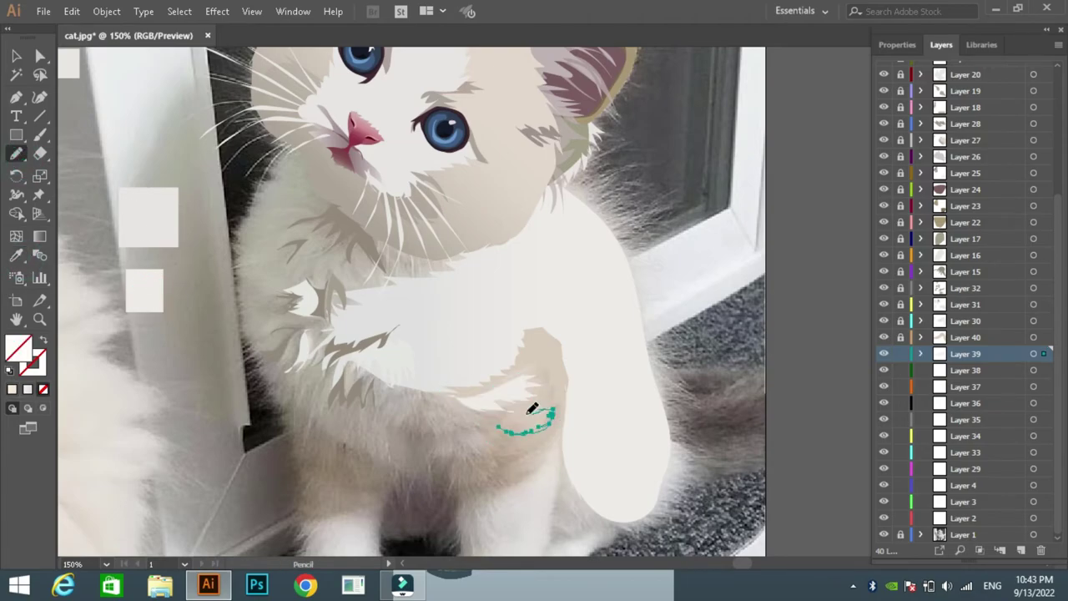
pyautogui.click(12, 389)
pyautogui.click(965, 370)
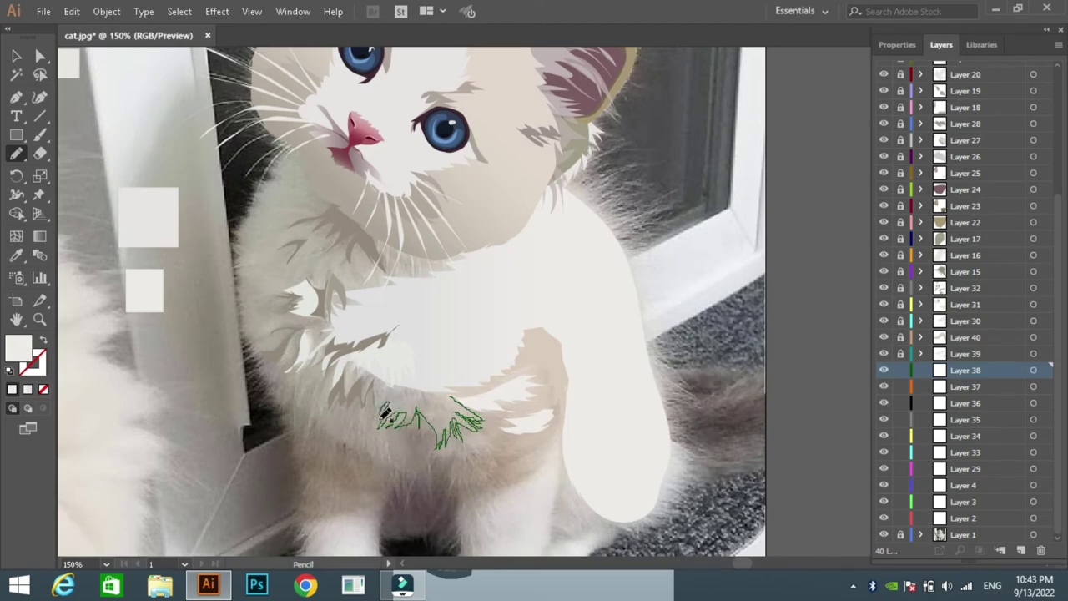
# Draw beige fur strokes across the lower chest on Layer 38 and lock it
pyautogui.moveTo(354, 404); pyautogui.dragTo(448, 393)
pyautogui.press('i')
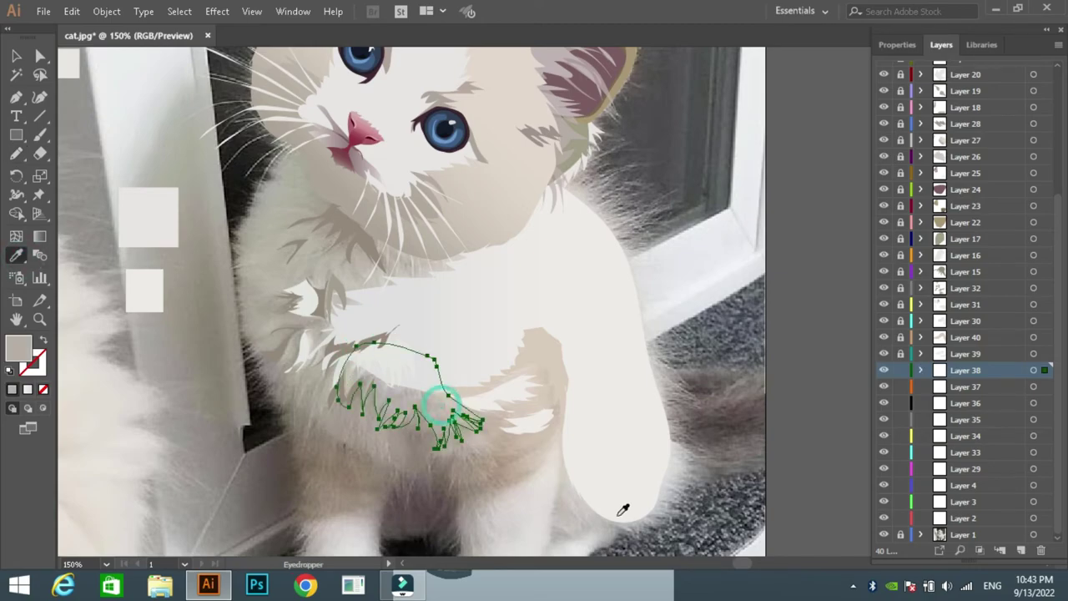
pyautogui.click(455, 404)
pyautogui.press('v')
pyautogui.click(148, 136)
pyautogui.click(966, 386)
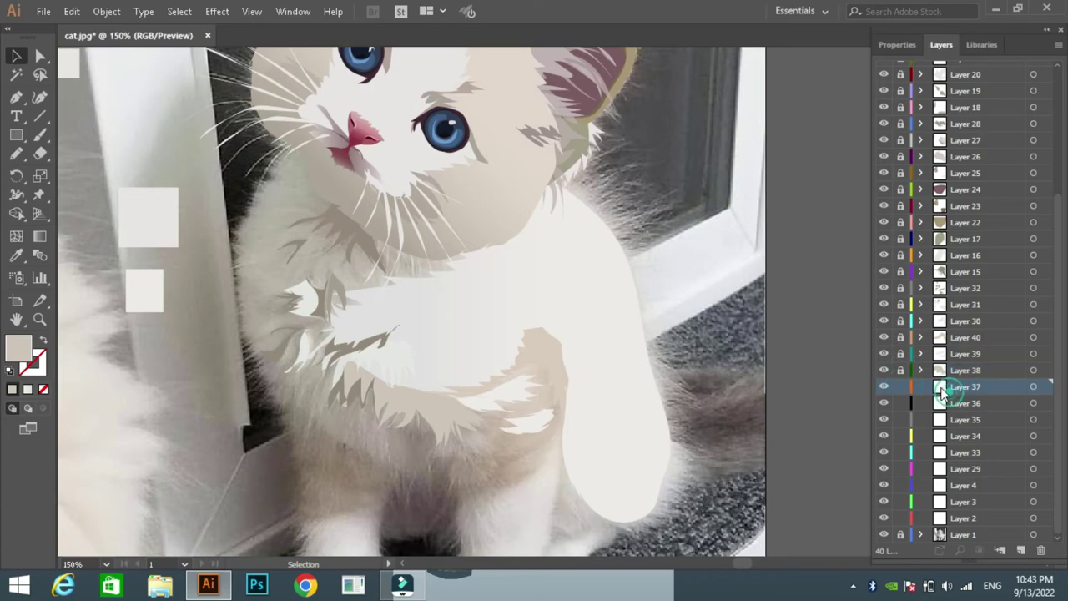
pyautogui.scroll(-5, 401, 334)
pyautogui.click(16, 154)
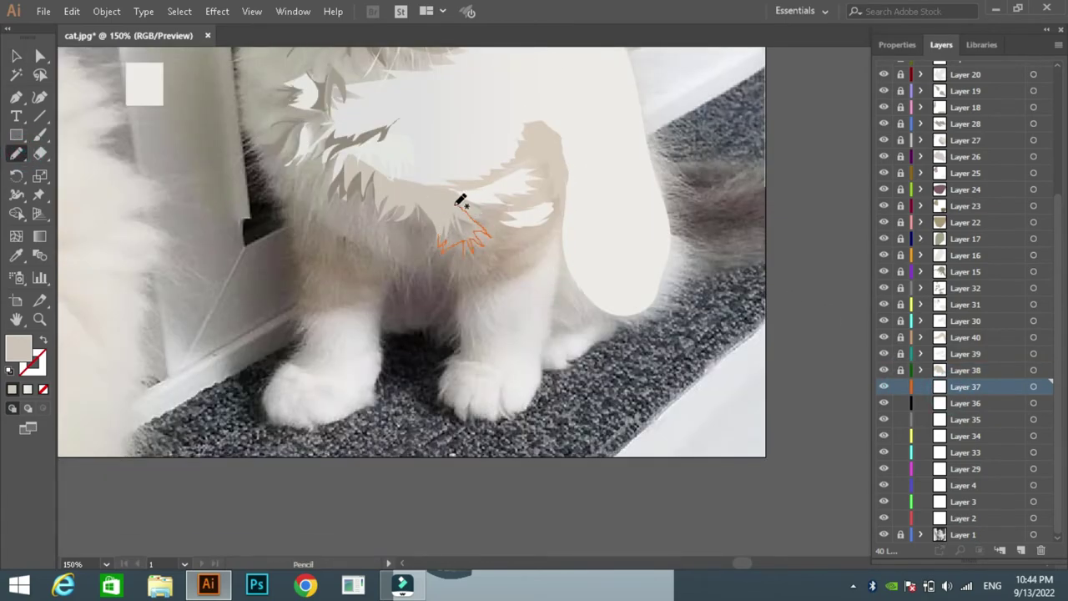
# On Layer 36, draw beige shading on the front leg and check its fill colour
pyautogui.click(901, 387)
pyautogui.click(966, 403)
pyautogui.moveTo(483, 246)
pyautogui.mouseDown()
pyautogui.moveTo(532, 238)
pyautogui.moveTo(484, 247)
pyautogui.mouseUp()
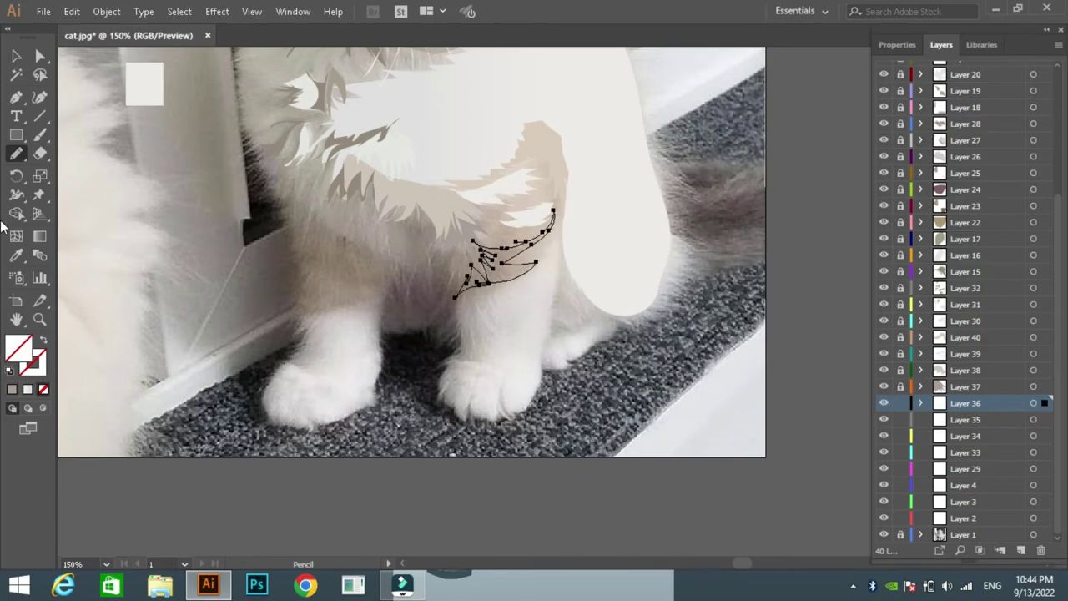
pyautogui.press('i')
pyautogui.click(501, 252)
pyautogui.doubleClick(18, 346)
pyautogui.click(699, 191)
# Trace a beige fur shape on the chest on Layer 35 and lock the layer
pyautogui.click(900, 403)
pyautogui.click(966, 420)
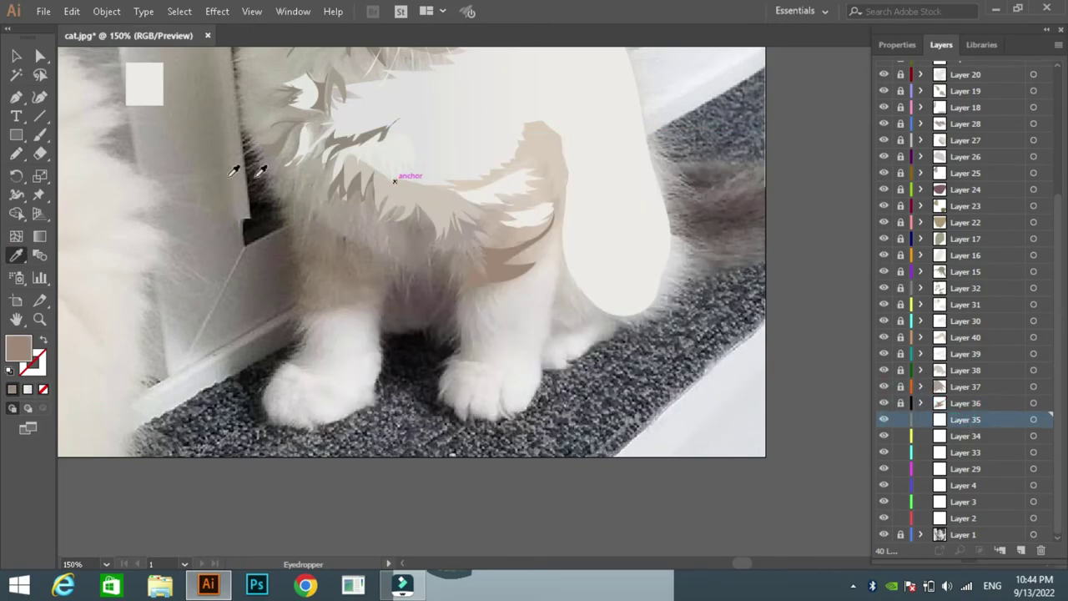
pyautogui.press('n')
pyautogui.moveTo(442, 231); pyautogui.dragTo(461, 213)
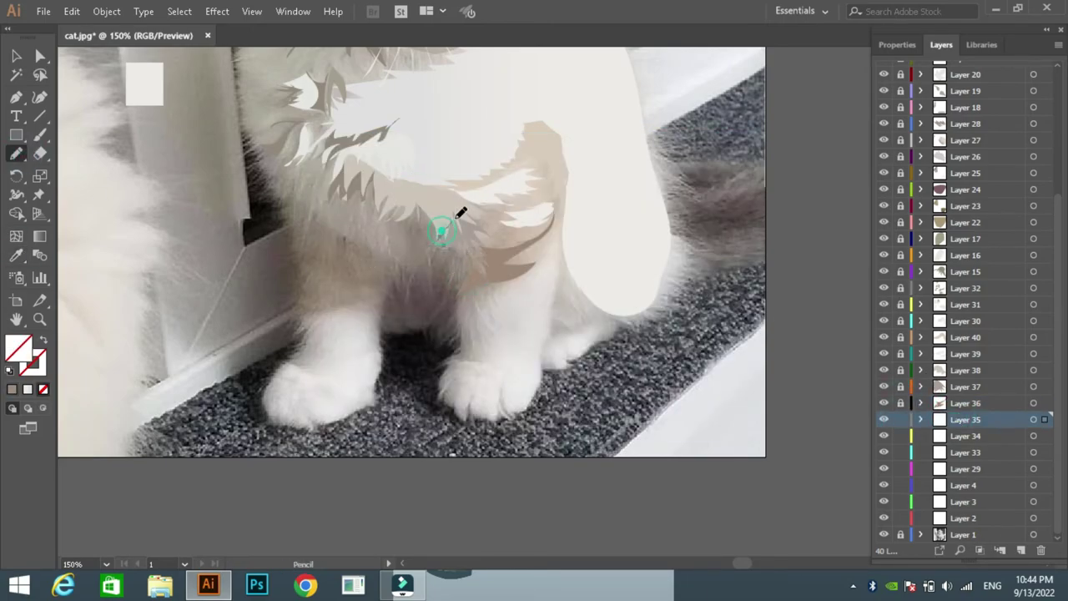
pyautogui.moveTo(499, 242)
pyautogui.mouseDown()
pyautogui.moveTo(484, 276)
pyautogui.moveTo(552, 227)
pyautogui.moveTo(571, 199)
pyautogui.mouseUp()
pyautogui.press('i')
pyautogui.click(482, 251)
pyautogui.press('v')
pyautogui.click(900, 420)
pyautogui.click(965, 435)
# Add another beige fur patch above the leg on its own locked layer
pyautogui.press('n')
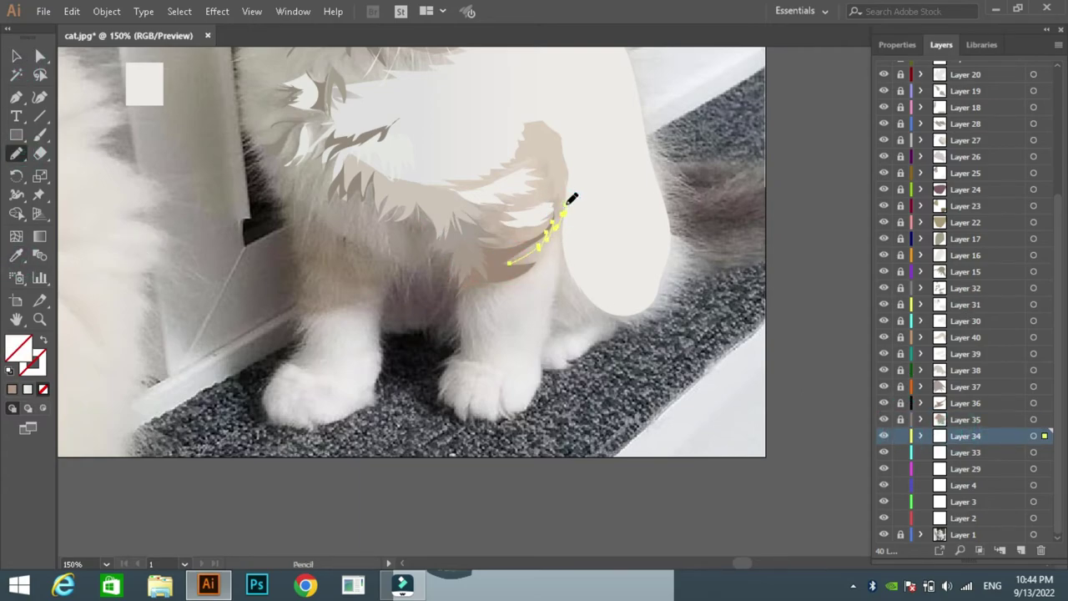
pyautogui.moveTo(497, 262); pyautogui.dragTo(507, 264)
pyautogui.press('i')
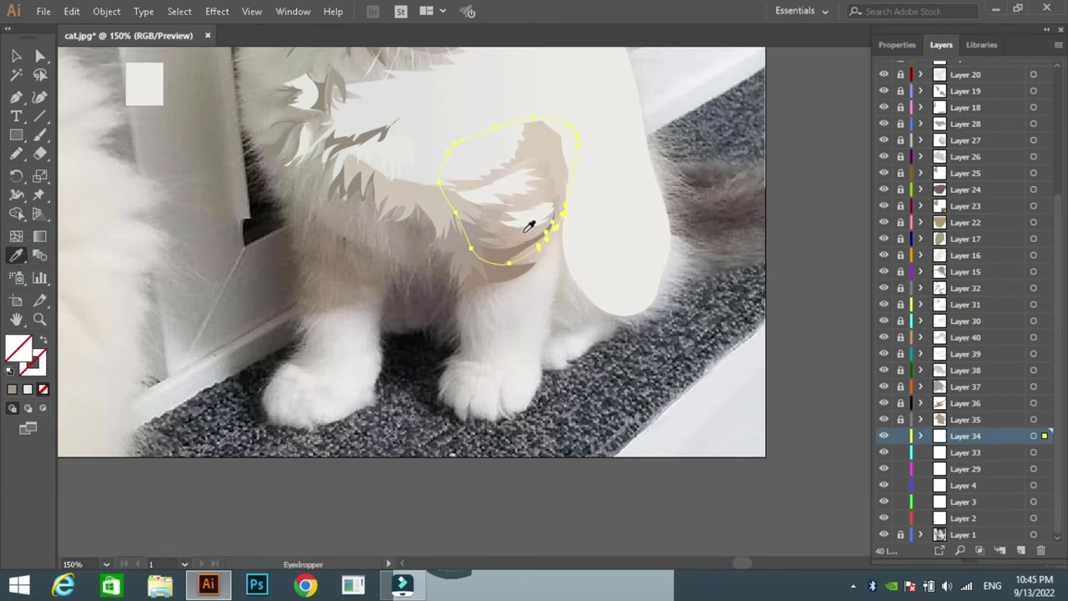
pyautogui.click(528, 227)
pyautogui.click(901, 436)
pyautogui.click(966, 453)
# Trace shading strokes along the front leg's edge, undoing one attempt
pyautogui.press('n')
pyautogui.moveTo(458, 292); pyautogui.dragTo(468, 341)
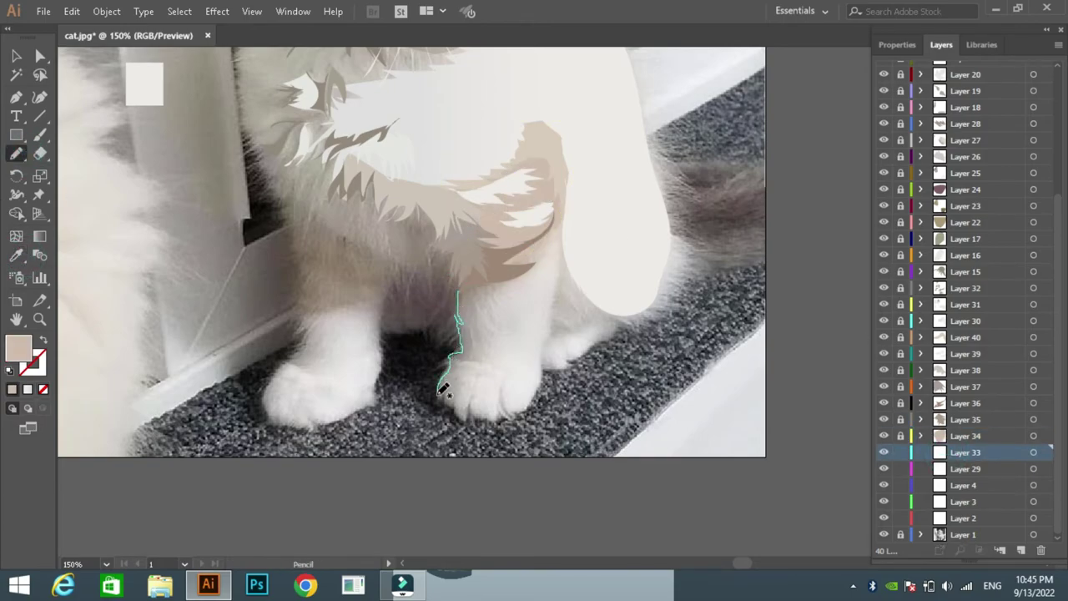
pyautogui.moveTo(456, 397); pyautogui.dragTo(450, 399)
pyautogui.hotkey('ctrl', 'z')
pyautogui.moveTo(457, 292)
pyautogui.mouseDown()
pyautogui.moveTo(462, 316)
pyautogui.moveTo(498, 314)
pyautogui.mouseUp()
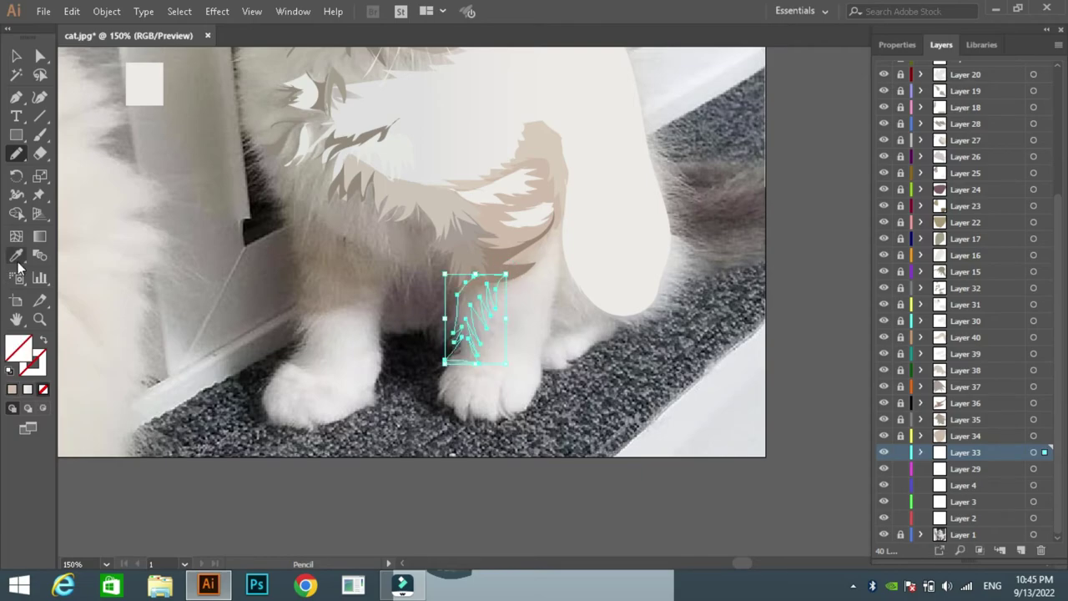
# Draw two toe lines on the front paw and colour them dark grey
pyautogui.press('v')
pyautogui.hotkey('ctrl', 'z')
pyautogui.click(16, 153)
pyautogui.moveTo(515, 409); pyautogui.dragTo(507, 382)
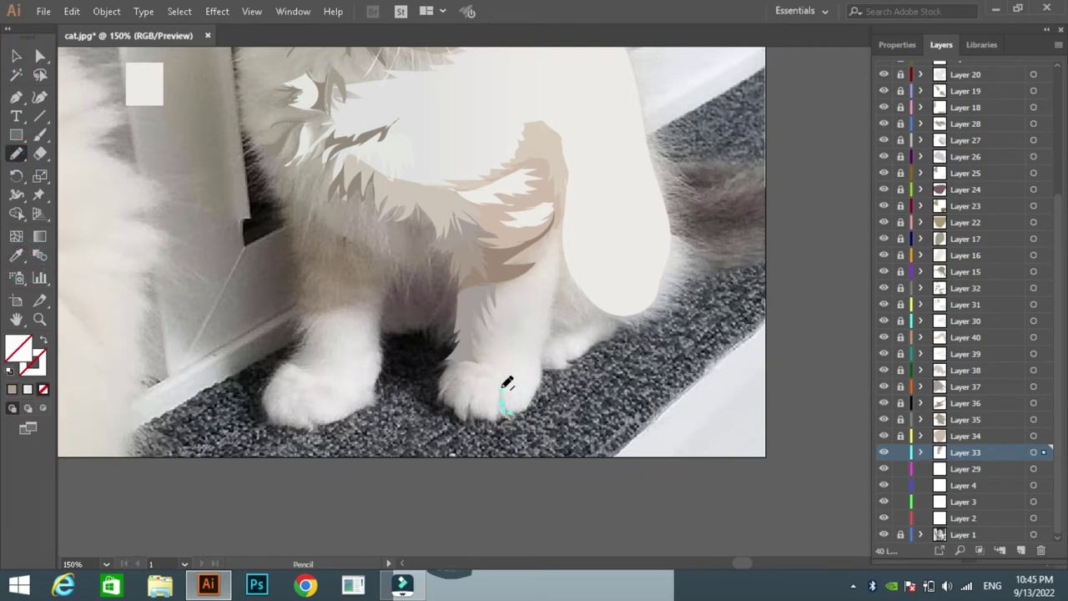
pyautogui.click(16, 153)
pyautogui.moveTo(467, 419); pyautogui.dragTo(474, 397)
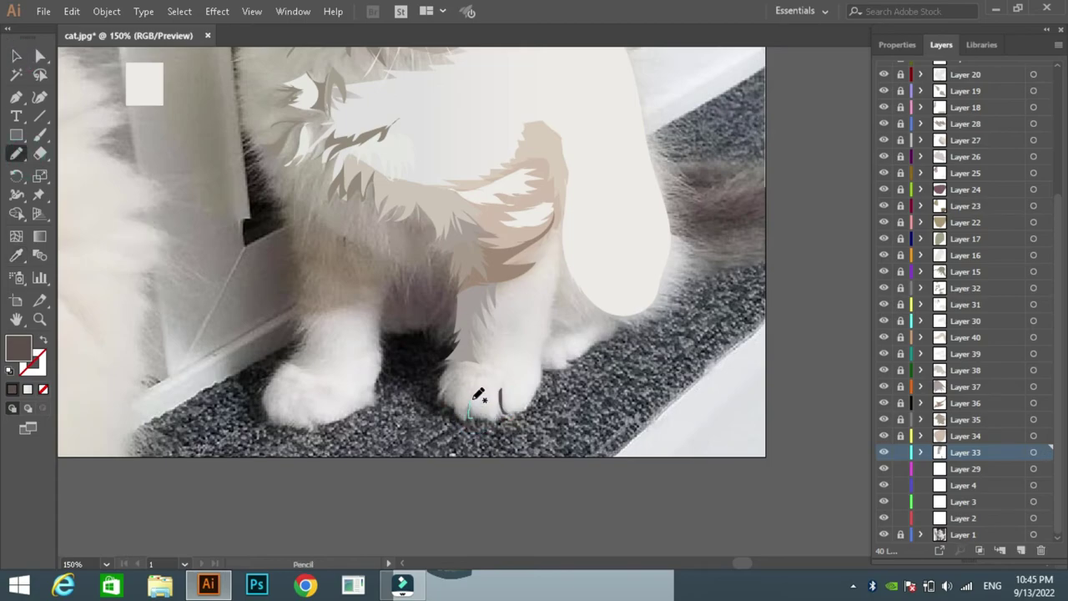
pyautogui.click(12, 389)
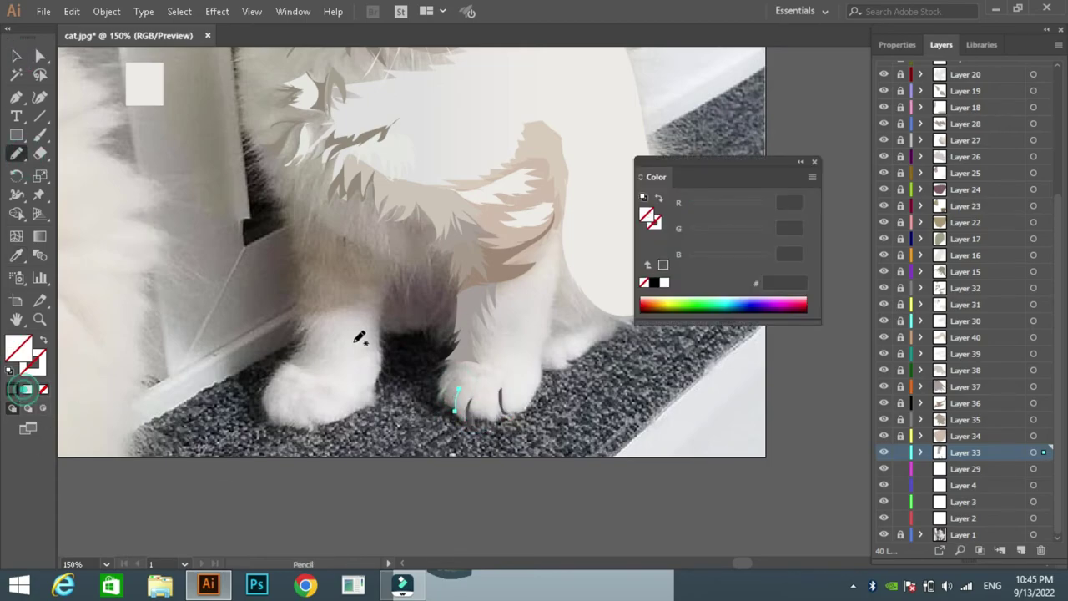
pyautogui.click(12, 389)
# On another layer, add two more toe lines coloured with grey sampled from the photo
pyautogui.click(960, 468)
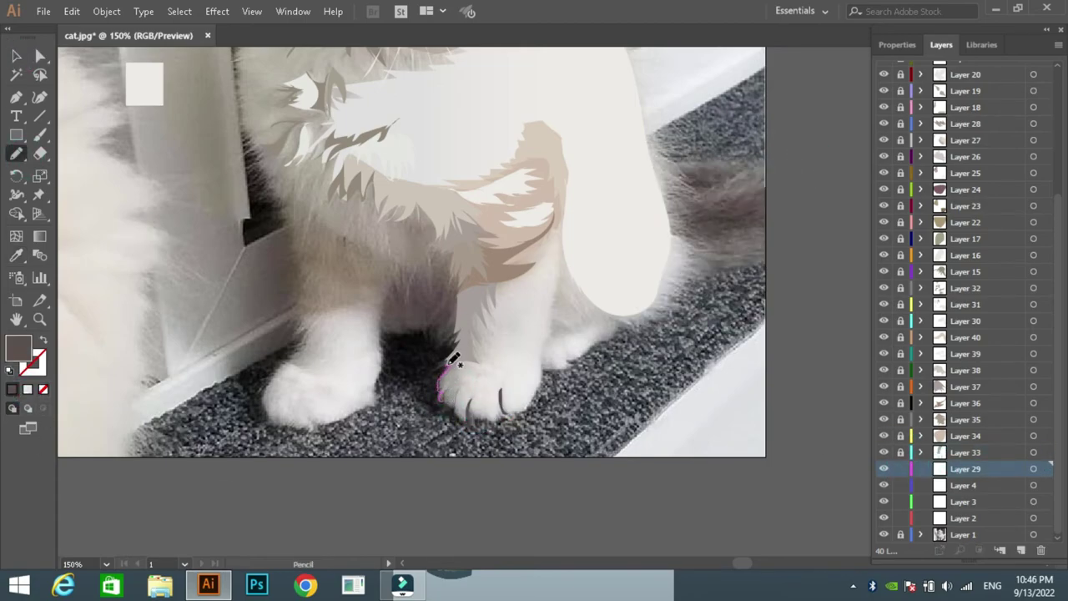
pyautogui.moveTo(451, 362); pyautogui.dragTo(459, 363)
pyautogui.press('i')
pyautogui.click(618, 397)
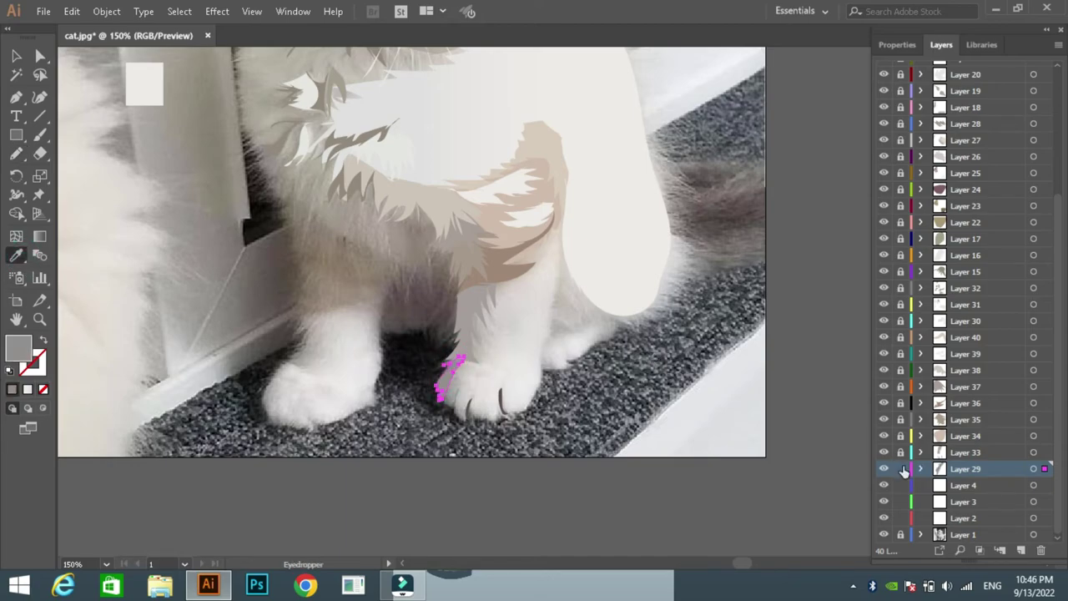
pyautogui.press('n')
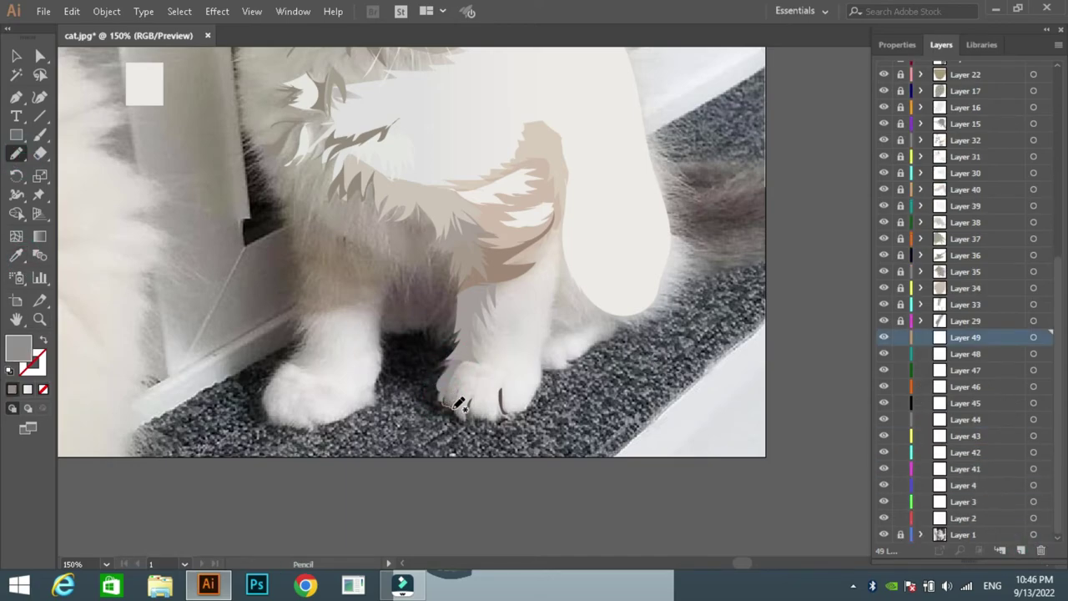
pyautogui.moveTo(457, 404); pyautogui.dragTo(459, 385)
pyautogui.press('i')
pyautogui.click(453, 384)
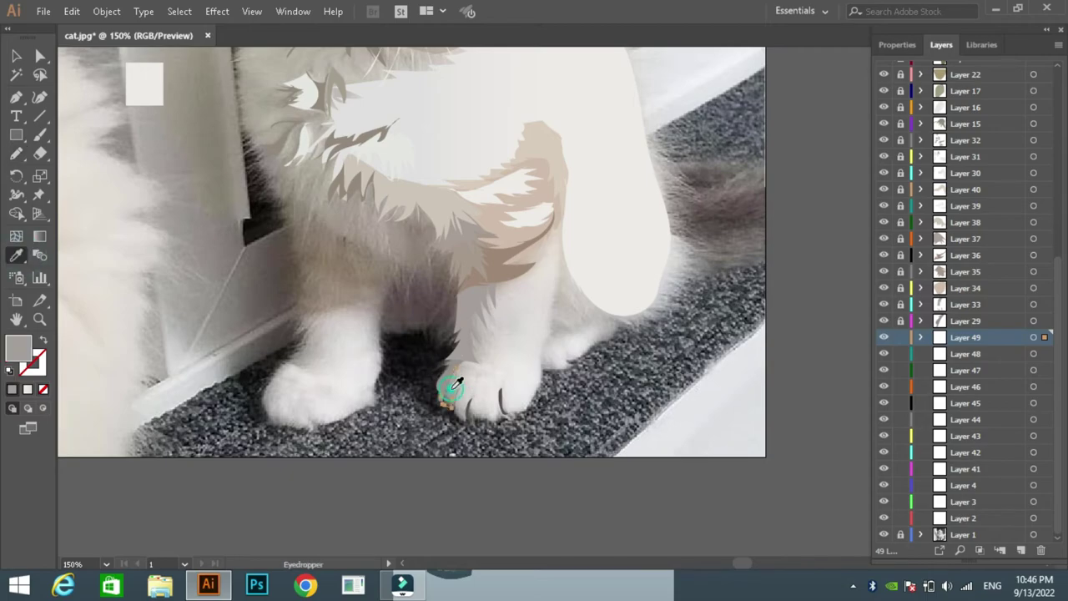
# Outline the whole front leg and paw and fill it with sampled off-white
pyautogui.click(946, 355)
pyautogui.press('n')
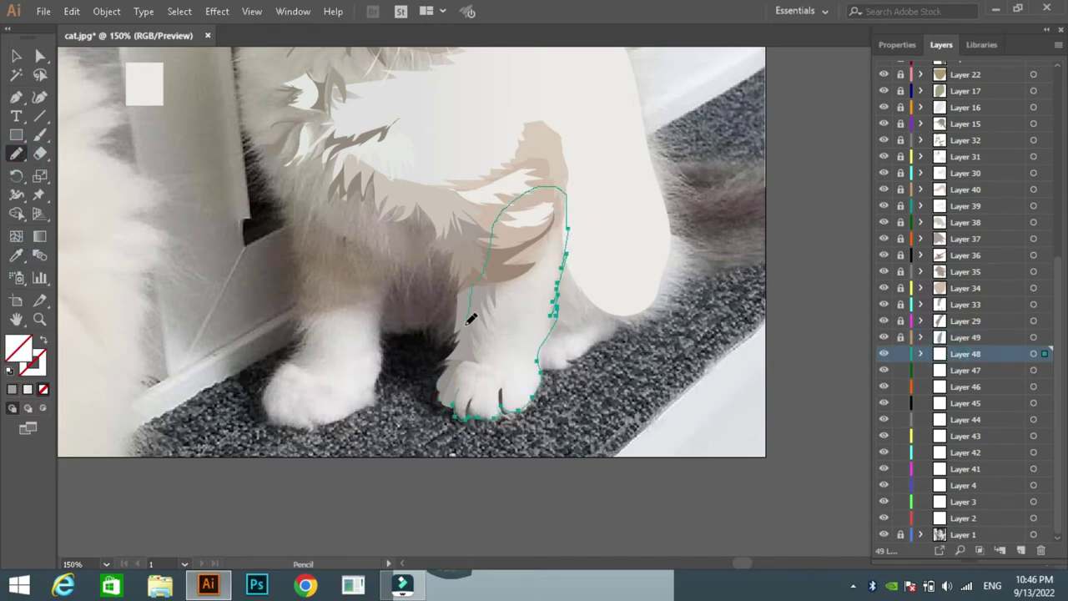
pyautogui.moveTo(574, 250); pyautogui.dragTo(448, 388)
pyautogui.press('i')
pyautogui.click(512, 354)
pyautogui.hotkey('ctrl', 'shift', 'a')
# Trace a fur shape beside the front leg, fill it light, and lock its layer
pyautogui.click(921, 373)
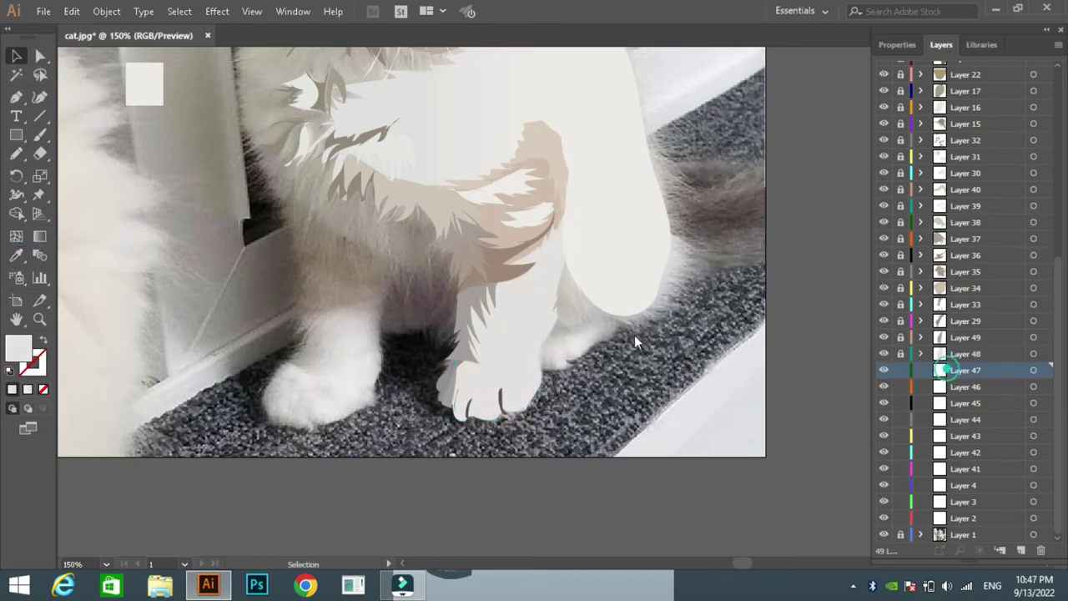
pyautogui.press('n')
pyautogui.moveTo(568, 344); pyautogui.dragTo(586, 331)
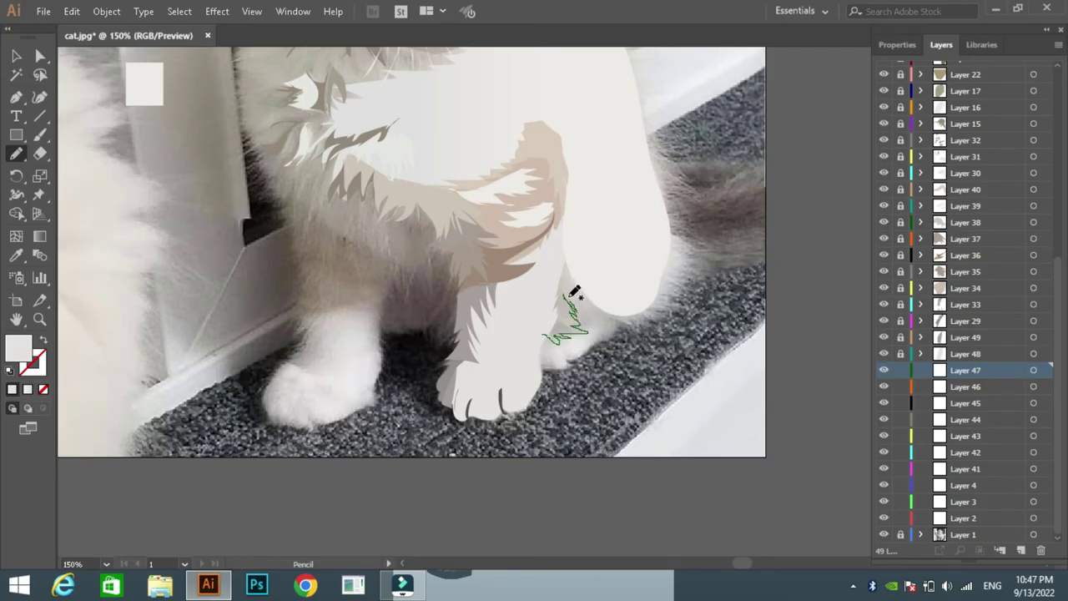
pyautogui.moveTo(575, 290)
pyautogui.mouseDown()
pyautogui.moveTo(544, 337)
pyautogui.moveTo(580, 360)
pyautogui.mouseUp()
pyautogui.press('i')
pyautogui.click(517, 368)
pyautogui.hotkey('ctrl', 'shift', 'a')
pyautogui.click(921, 387)
# Trace a light fur patch near the hind paw on the next layer
pyautogui.click(16, 154)
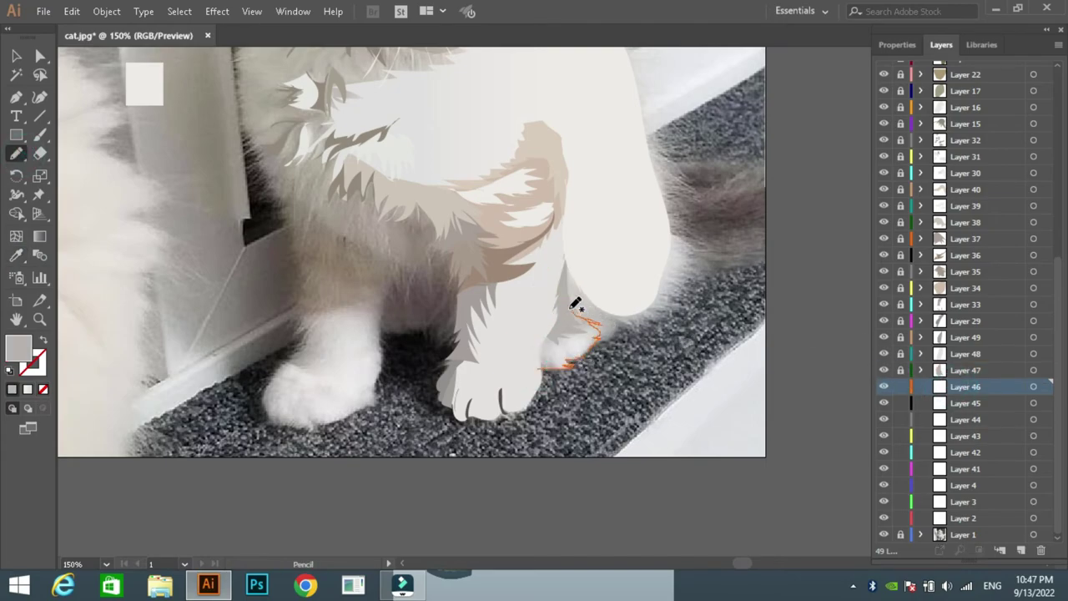
pyautogui.moveTo(576, 305); pyautogui.dragTo(538, 367)
pyautogui.press('i')
pyautogui.click(517, 359)
pyautogui.click(900, 386)
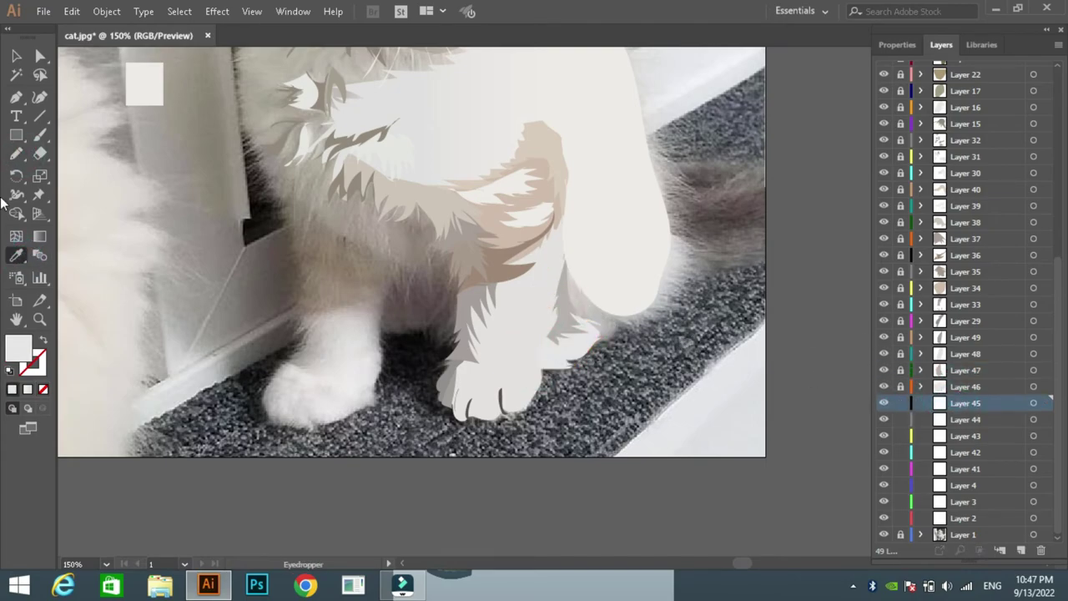
pyautogui.press('n')
# Add another fur shape by the hind paw in the paw colour and lock its layer
pyautogui.moveTo(615, 323)
pyautogui.mouseDown()
pyautogui.moveTo(594, 338)
pyautogui.moveTo(608, 334)
pyautogui.mouseUp()
pyautogui.press('i')
pyautogui.click(596, 322)
pyautogui.click(900, 403)
pyautogui.click(965, 419)
pyautogui.scroll(5, 353, 191)
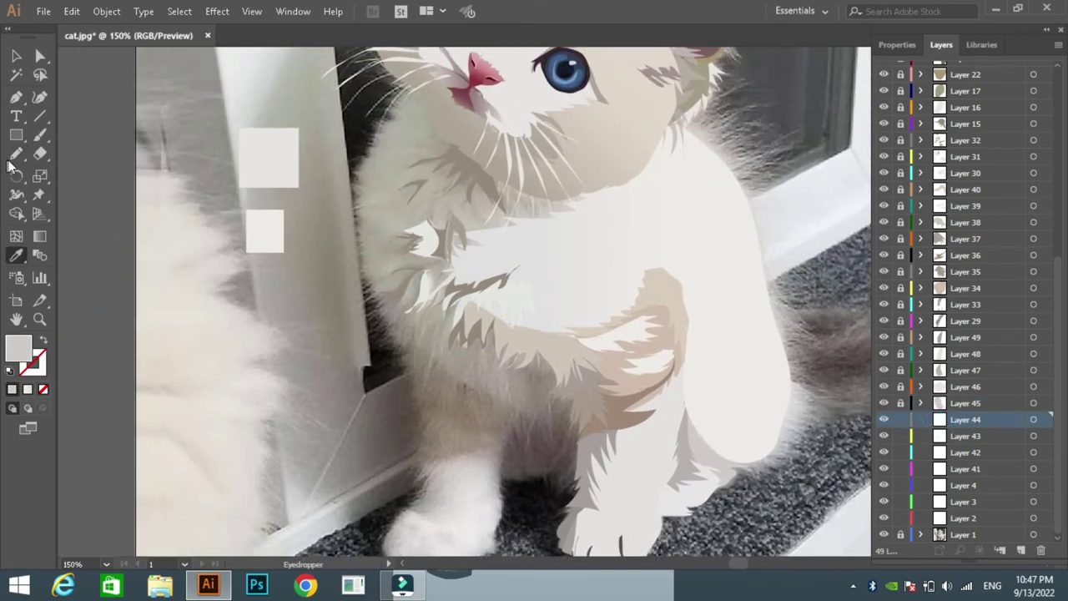
pyautogui.click(15, 155)
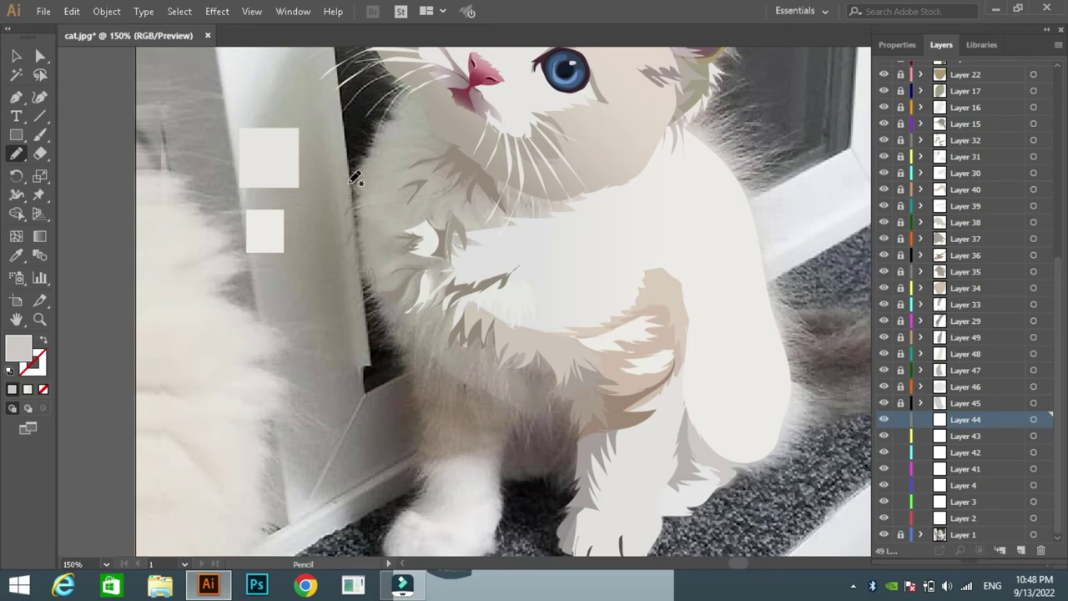
# Trace beige fur shapes near the chest and along its left edge, locking each layer
pyautogui.moveTo(411, 89); pyautogui.dragTo(407, 93)
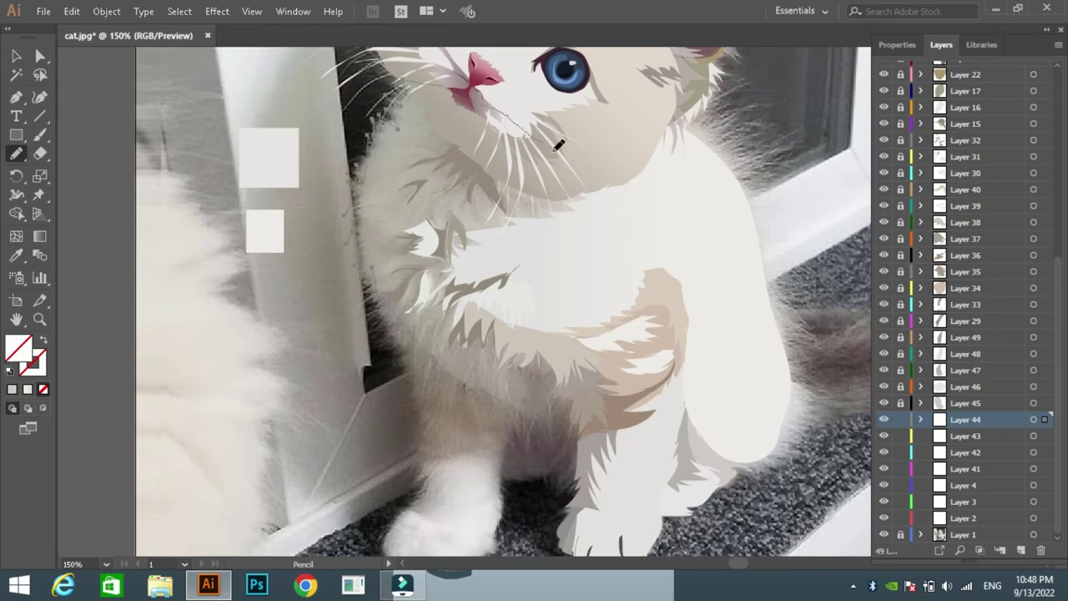
pyautogui.press('i')
pyautogui.click(659, 300)
pyautogui.click(899, 419)
pyautogui.scroll(-5, 715, 148)
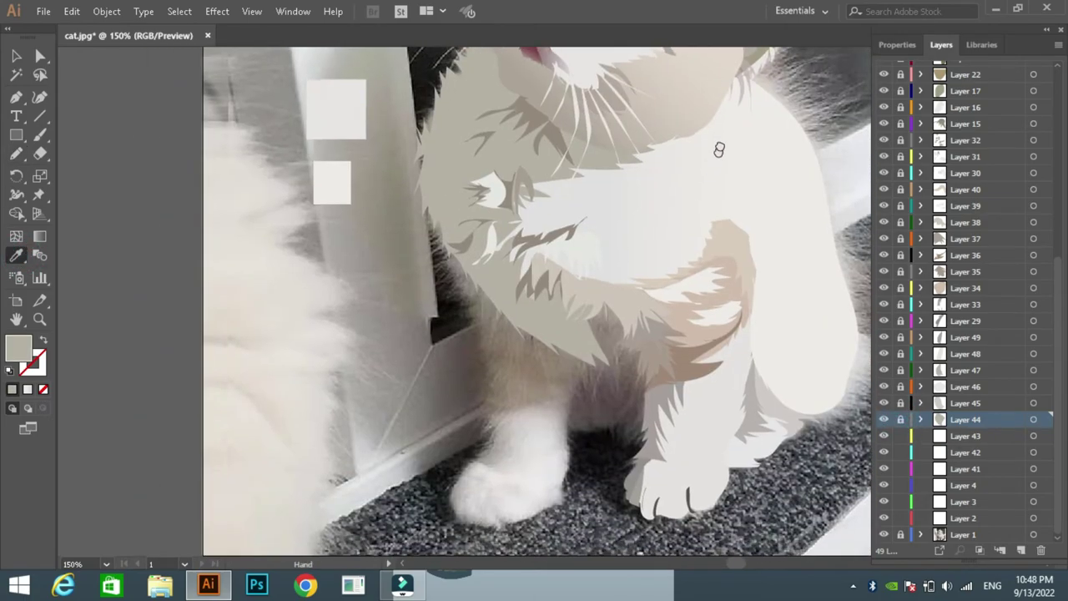
pyautogui.click(15, 156)
pyautogui.scroll(1, 562, 235)
pyautogui.moveTo(480, 190)
pyautogui.mouseDown()
pyautogui.moveTo(499, 236)
pyautogui.moveTo(488, 201)
pyautogui.mouseUp()
pyautogui.click(900, 436)
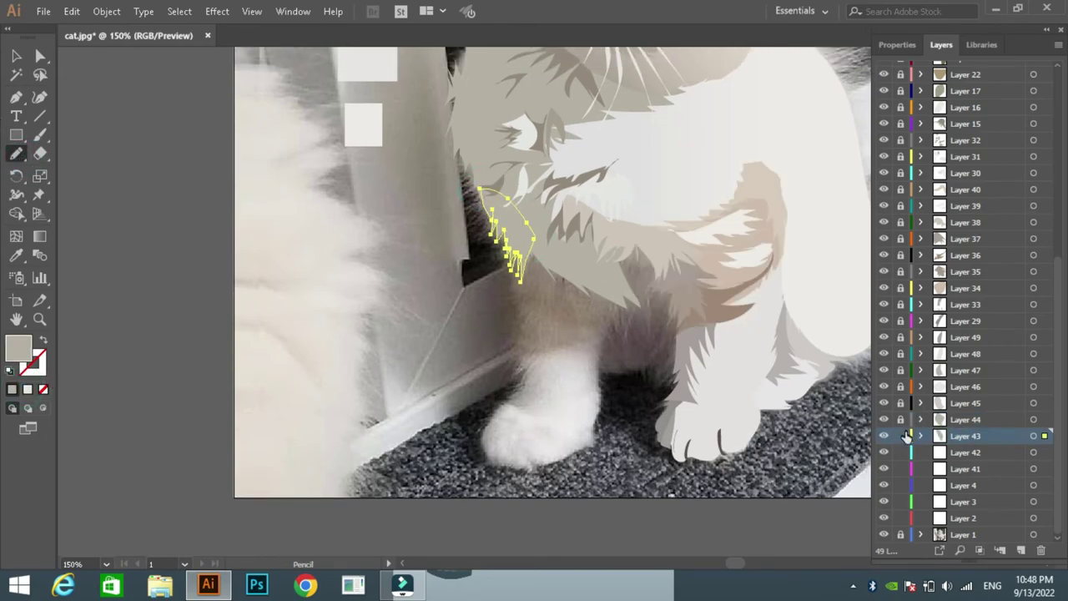
pyautogui.click(965, 452)
pyautogui.scroll(-2, 626, 211)
# Trace shading above the far front paw in beige, plus a light grey stroke near it
pyautogui.moveTo(546, 273); pyautogui.dragTo(520, 278)
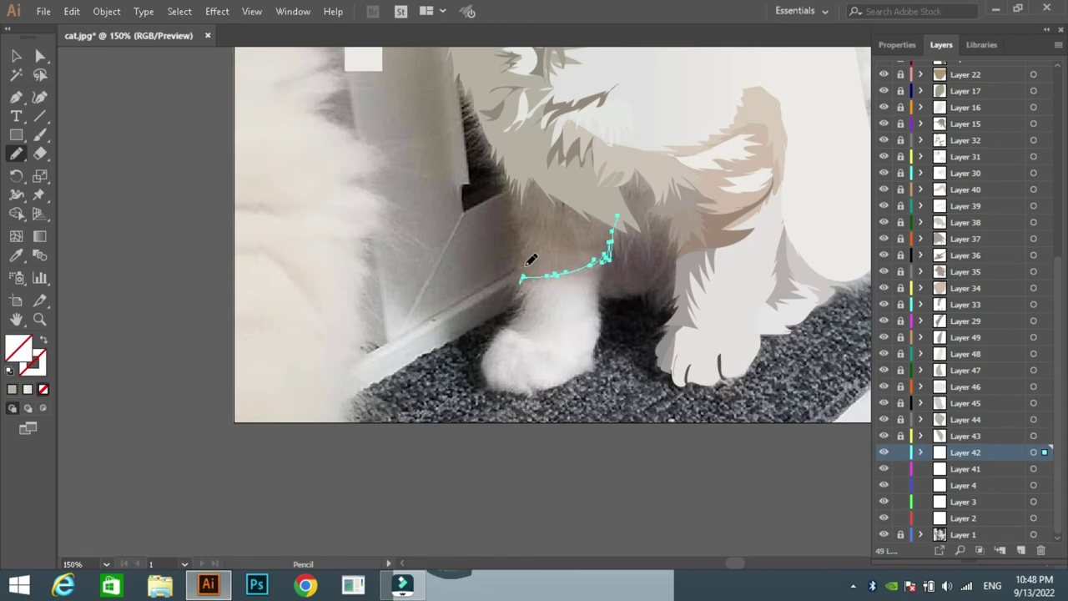
pyautogui.moveTo(509, 190); pyautogui.dragTo(615, 212)
pyautogui.press('i')
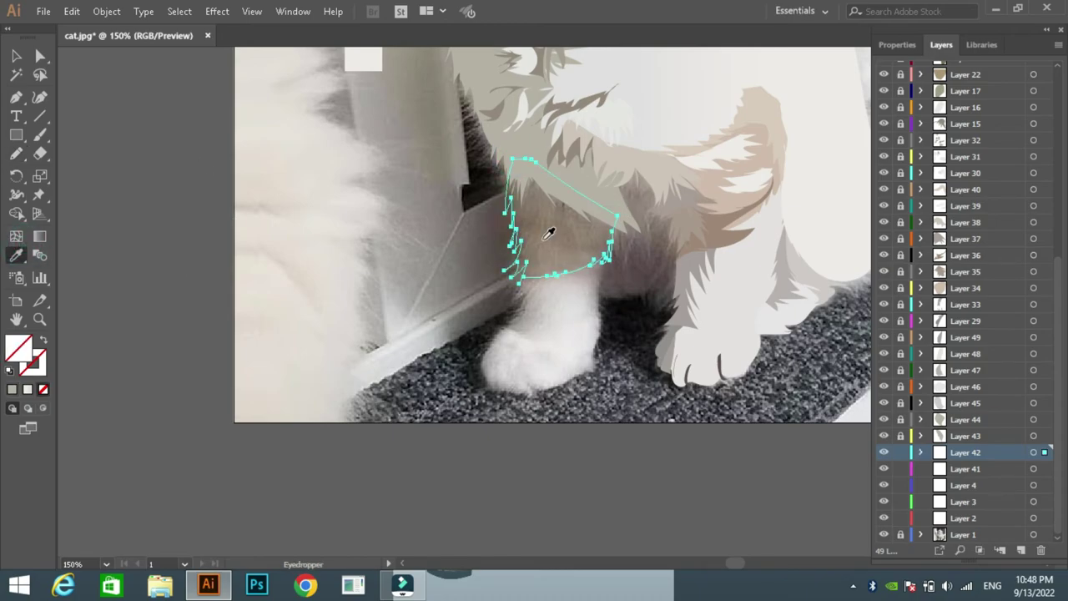
pyautogui.click(548, 231)
pyautogui.press('n')
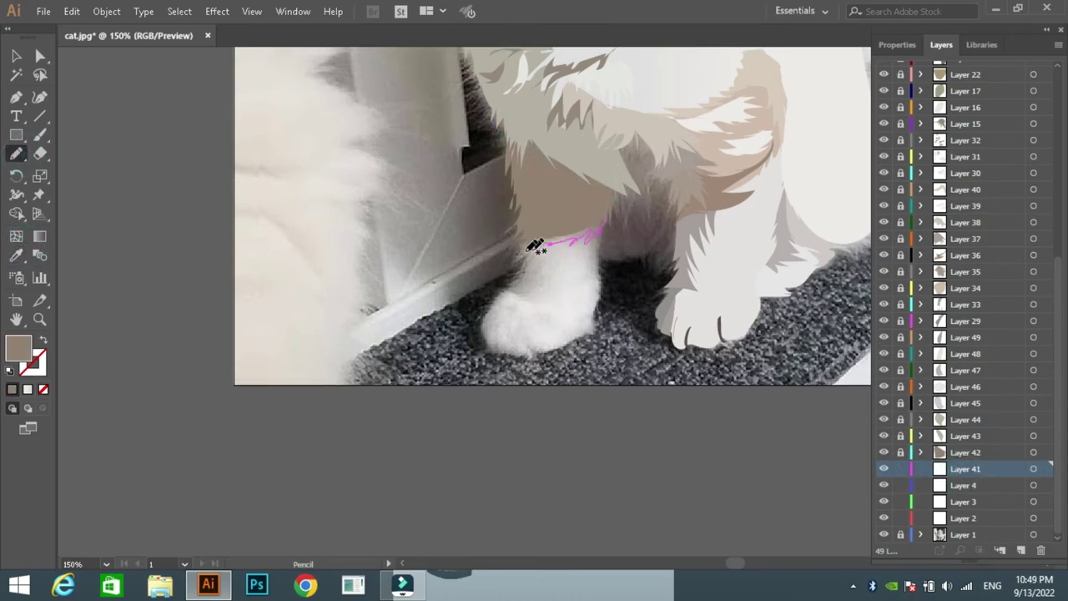
pyautogui.click(963, 485)
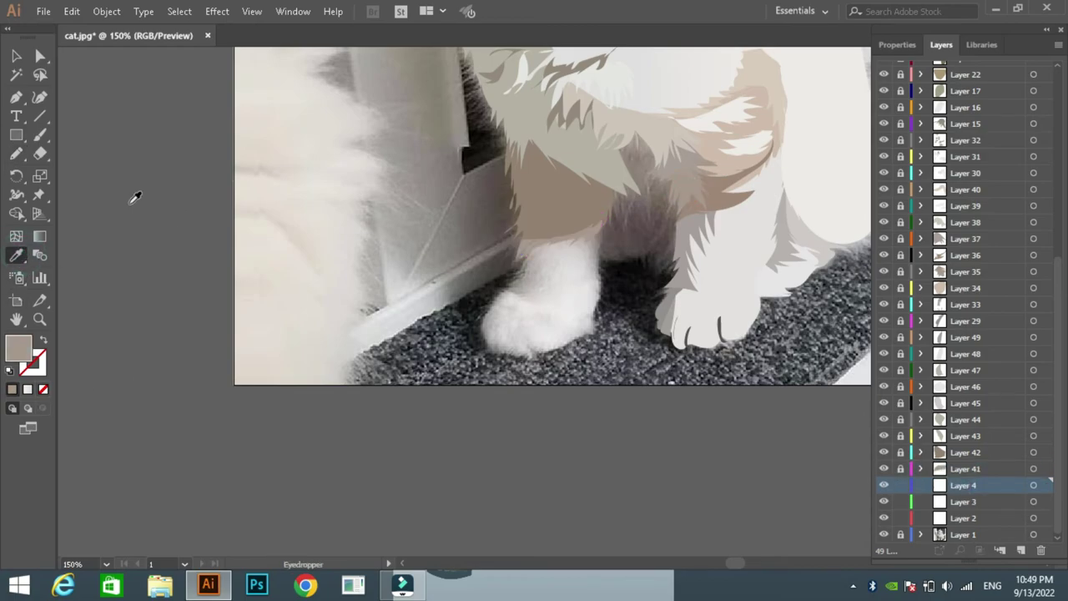
pyautogui.moveTo(539, 262); pyautogui.dragTo(551, 252)
pyautogui.moveTo(514, 284); pyautogui.dragTo(522, 288)
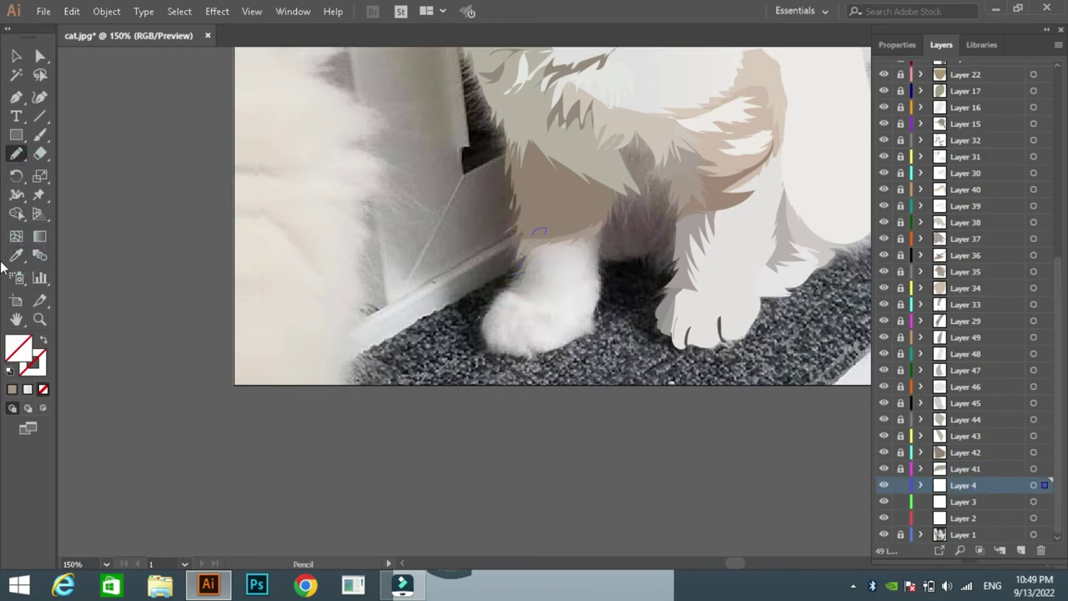
pyautogui.press('i')
pyautogui.click(534, 322)
pyautogui.click(964, 502)
# Add more layers and outline the far front leg and paw in sampled light grey
pyautogui.click(1021, 550)
pyautogui.click(1021, 550)
pyautogui.click(1021, 550)
pyautogui.click(1021, 550)
pyautogui.click(1022, 550)
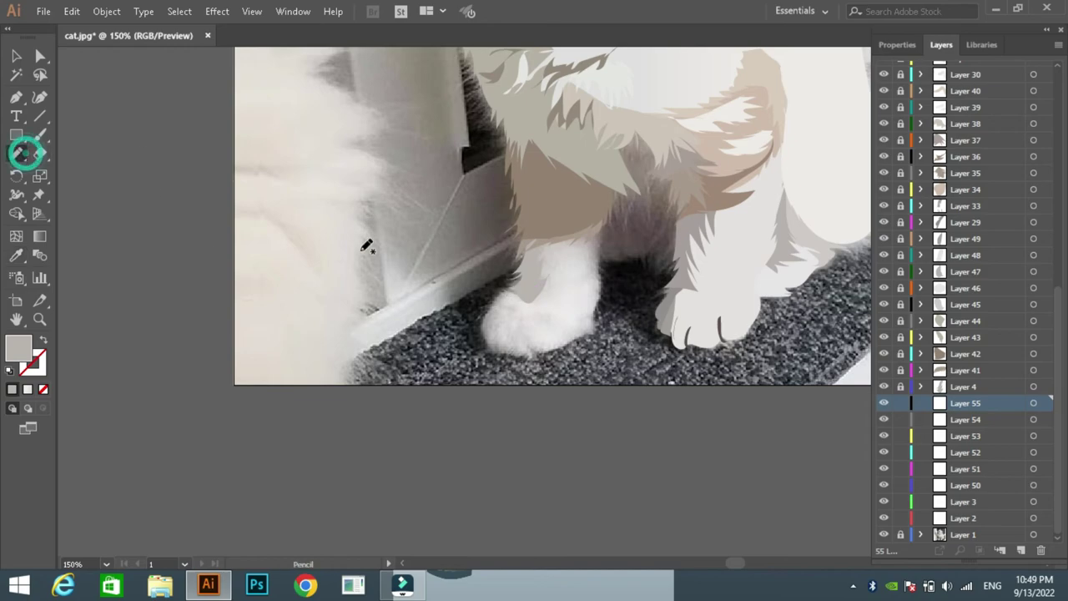
pyautogui.press('n')
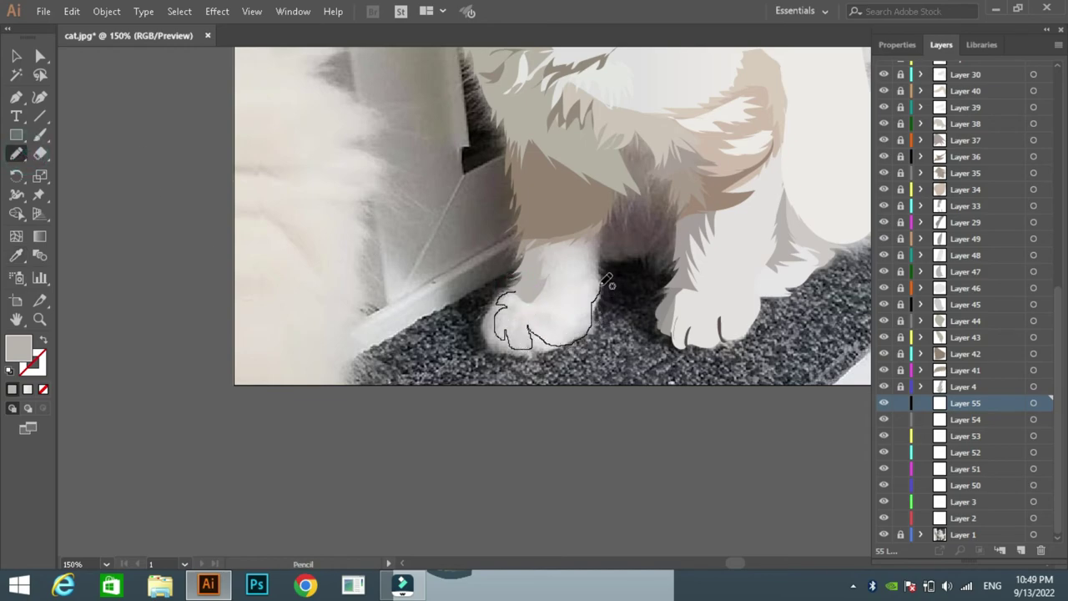
pyautogui.moveTo(607, 282)
pyautogui.mouseDown()
pyautogui.moveTo(594, 244)
pyautogui.moveTo(600, 205)
pyautogui.mouseUp()
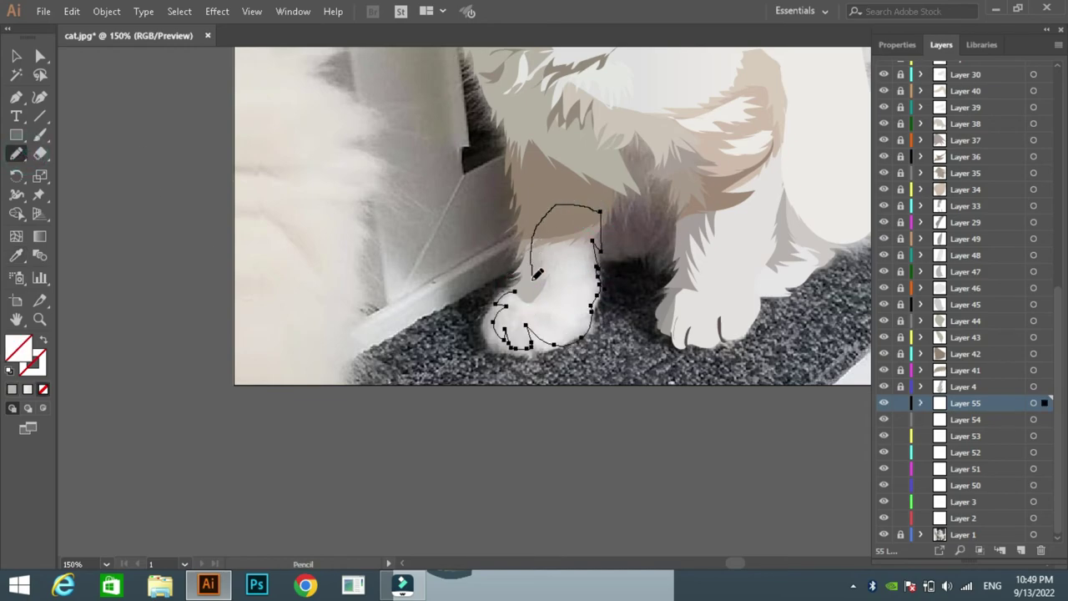
pyautogui.press(',')
pyautogui.click(900, 403)
pyautogui.click(966, 419)
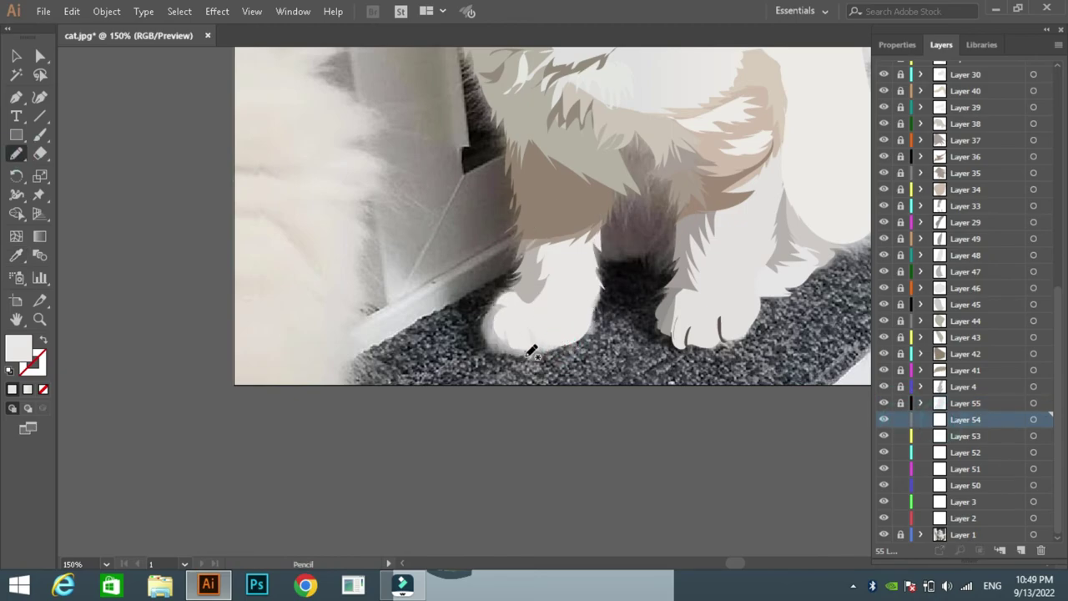
pyautogui.moveTo(490, 318); pyautogui.dragTo(505, 293)
pyautogui.click(16, 255)
pyautogui.click(509, 334)
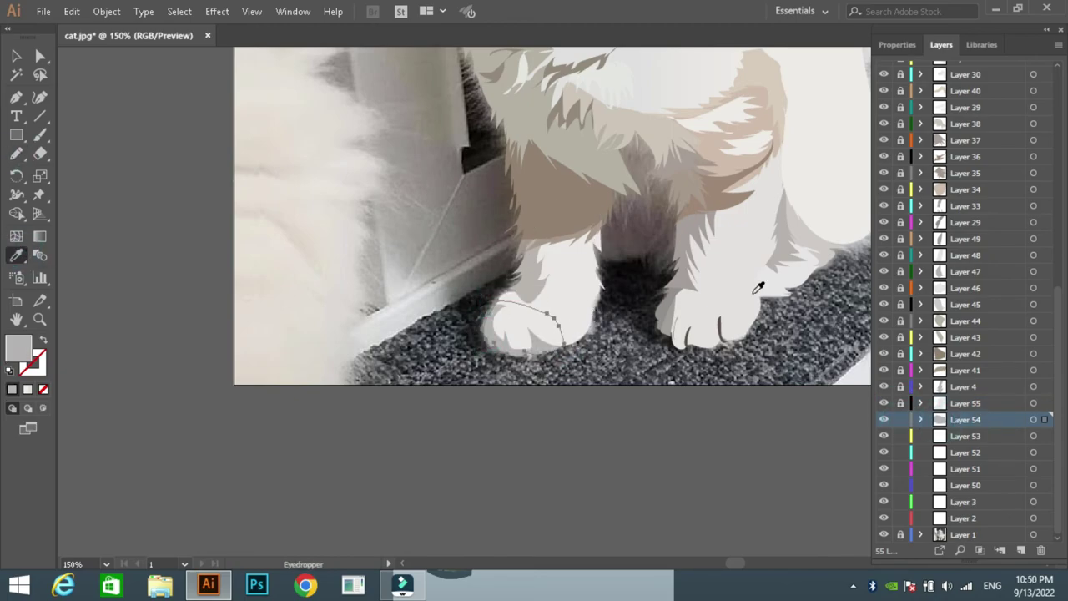
pyautogui.click(901, 419)
pyautogui.click(966, 435)
pyautogui.press('n')
# Add a brownish-grey fur patch on the chest, then trace shading between the front legs
pyautogui.moveTo(610, 188); pyautogui.dragTo(632, 185)
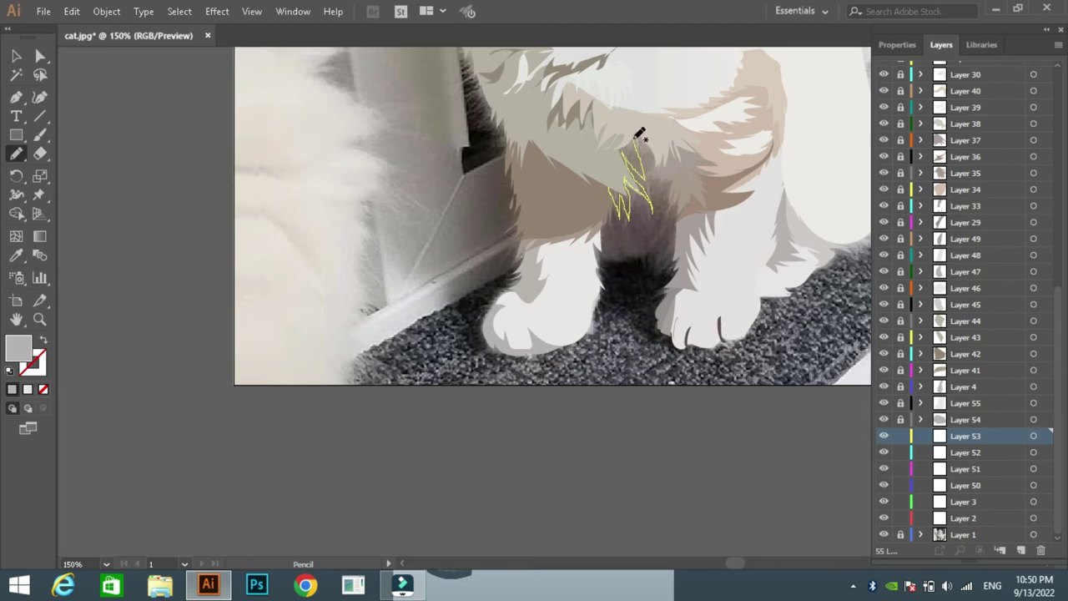
pyautogui.press('i')
pyautogui.click(634, 242)
pyautogui.click(900, 436)
pyautogui.click(966, 453)
pyautogui.press('n')
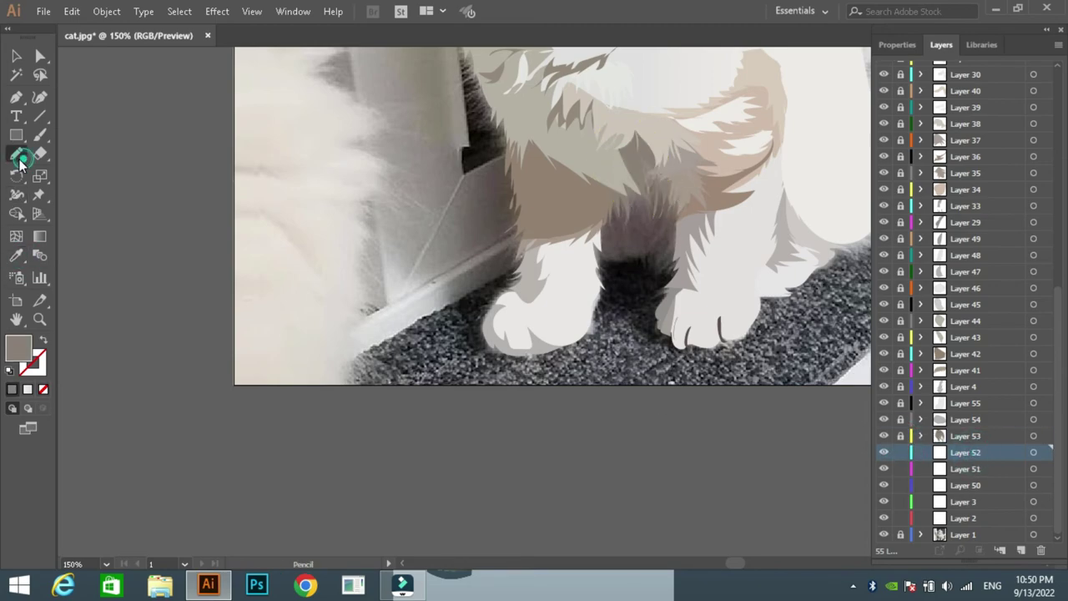
pyautogui.moveTo(596, 255)
pyautogui.mouseDown()
pyautogui.moveTo(624, 256)
pyautogui.moveTo(584, 242)
pyautogui.mouseUp()
# Fill the leg shading between the kitten's legs with a dark colour sampled from the photo
pyautogui.press('i')
pyautogui.click(501, 255)
pyautogui.scroll(5, 426, 235)
pyautogui.hscroll(5, 477, 222)
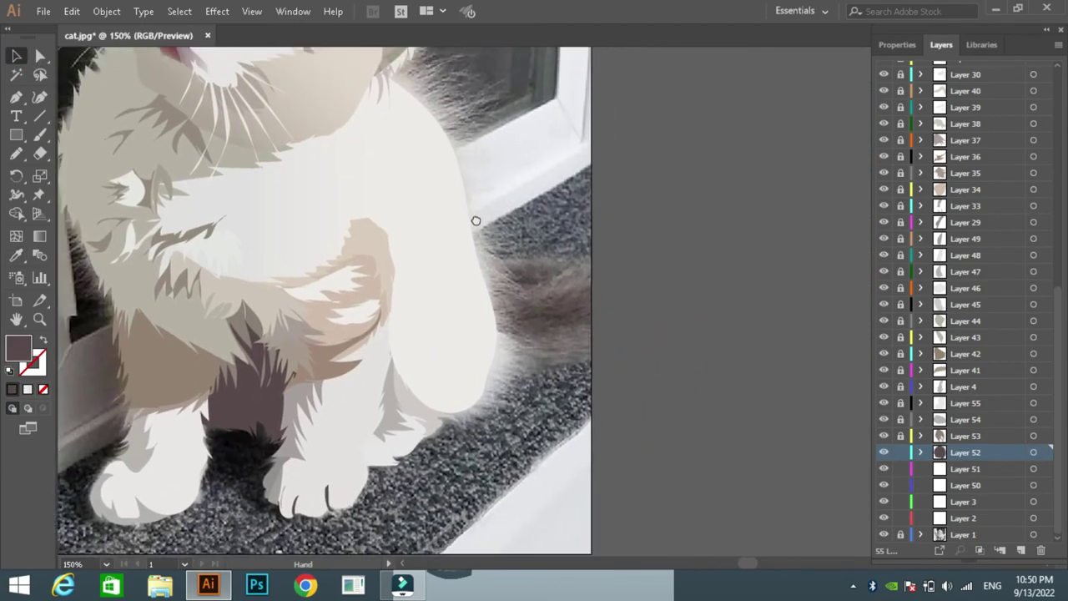
# Trace fluffy fur along the kitten's right side and fill it with a light sampled colour
pyautogui.press('n')
pyautogui.moveTo(353, 148)
pyautogui.mouseDown()
pyautogui.moveTo(390, 133)
pyautogui.moveTo(414, 224)
pyautogui.mouseUp()
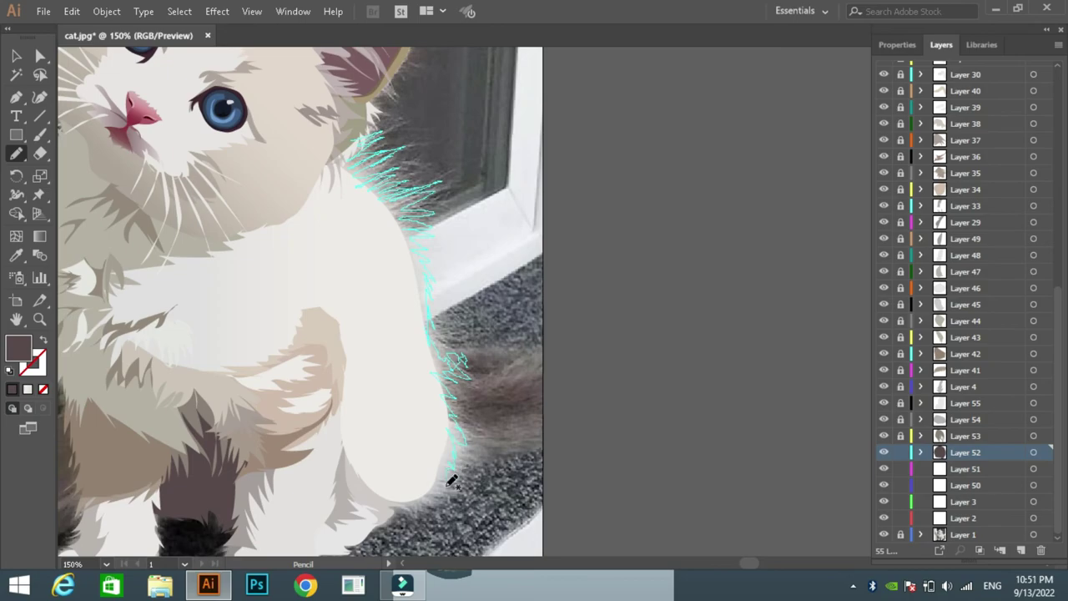
pyautogui.moveTo(405, 498); pyautogui.dragTo(346, 140)
pyautogui.press('i')
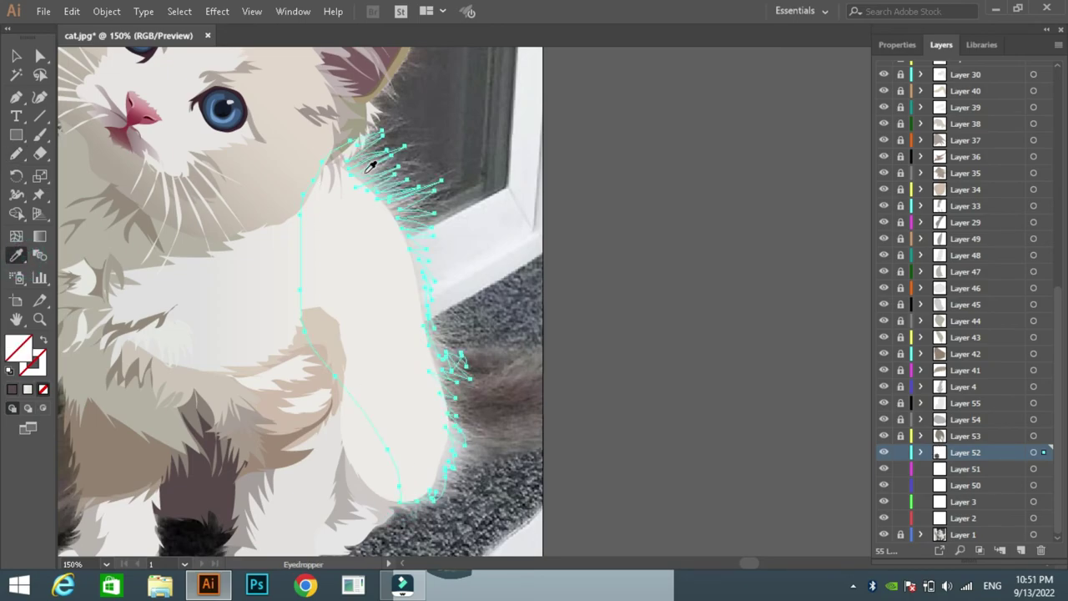
pyautogui.click(370, 166)
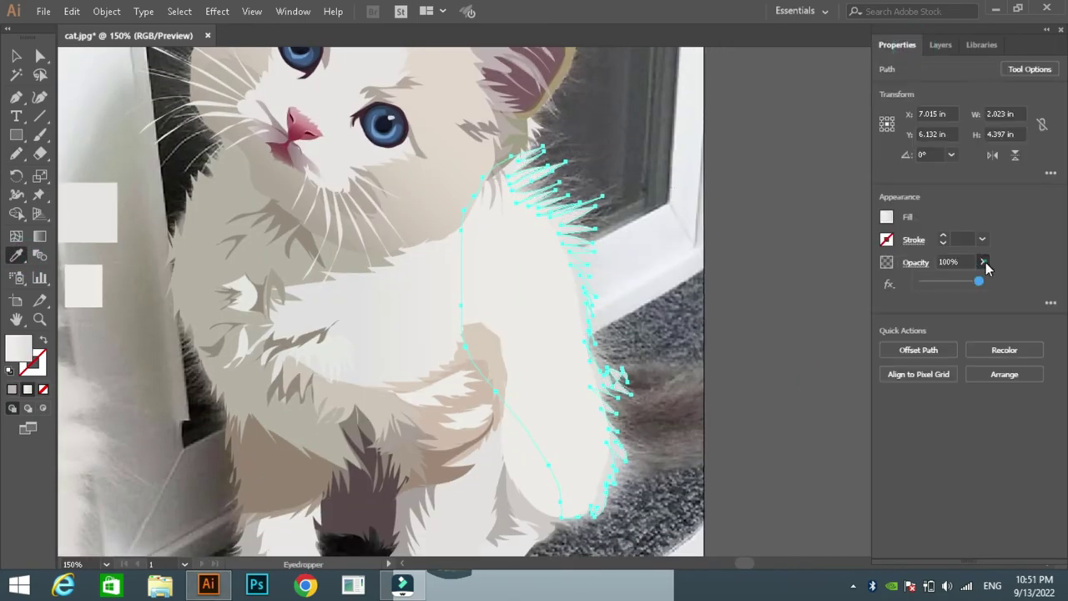
pyautogui.press('v')
pyautogui.hotkey('ctrl', 'shift', 'a')
# On the next layer, trace the tail's dark part, fill it with sampled dark grey, and lock it
pyautogui.press('F7')
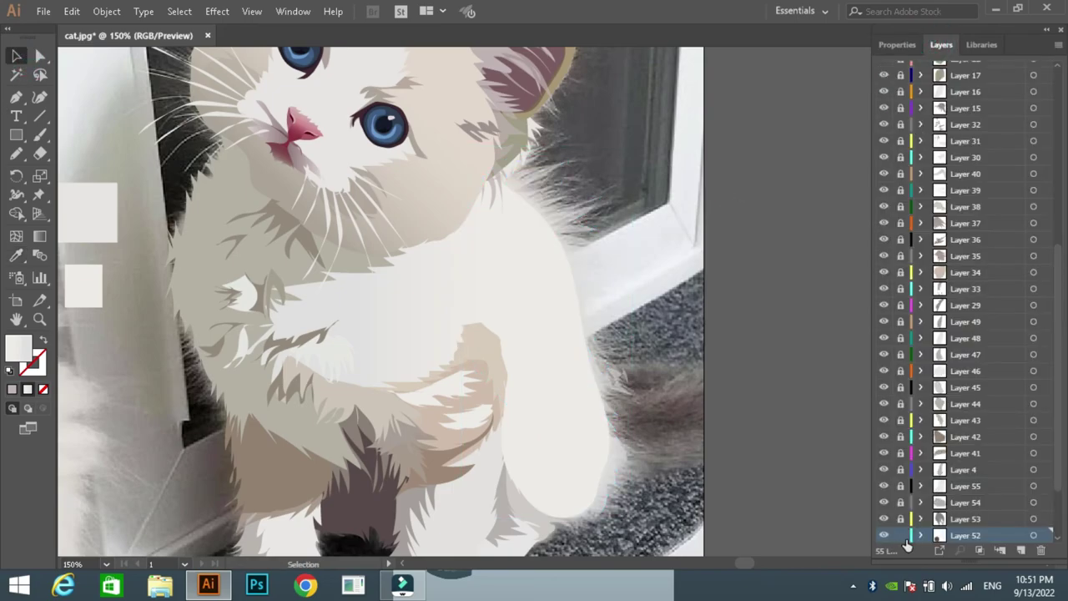
pyautogui.scroll(-3, 908, 544)
pyautogui.click(966, 468)
pyautogui.press('n')
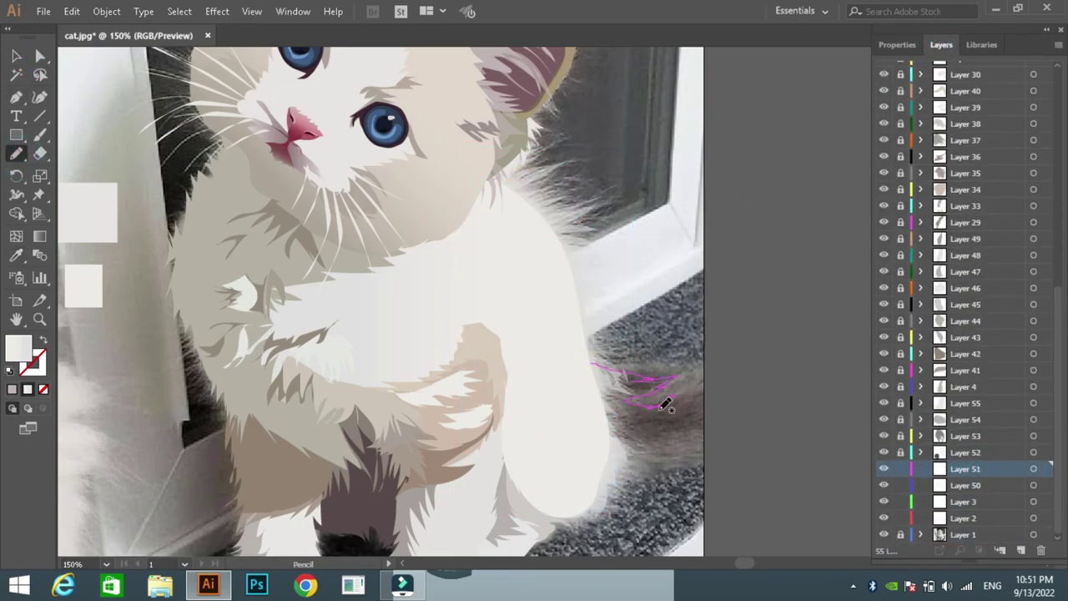
pyautogui.moveTo(618, 444); pyautogui.dragTo(595, 365)
pyautogui.press('i')
pyautogui.click(599, 358)
pyautogui.click(900, 469)
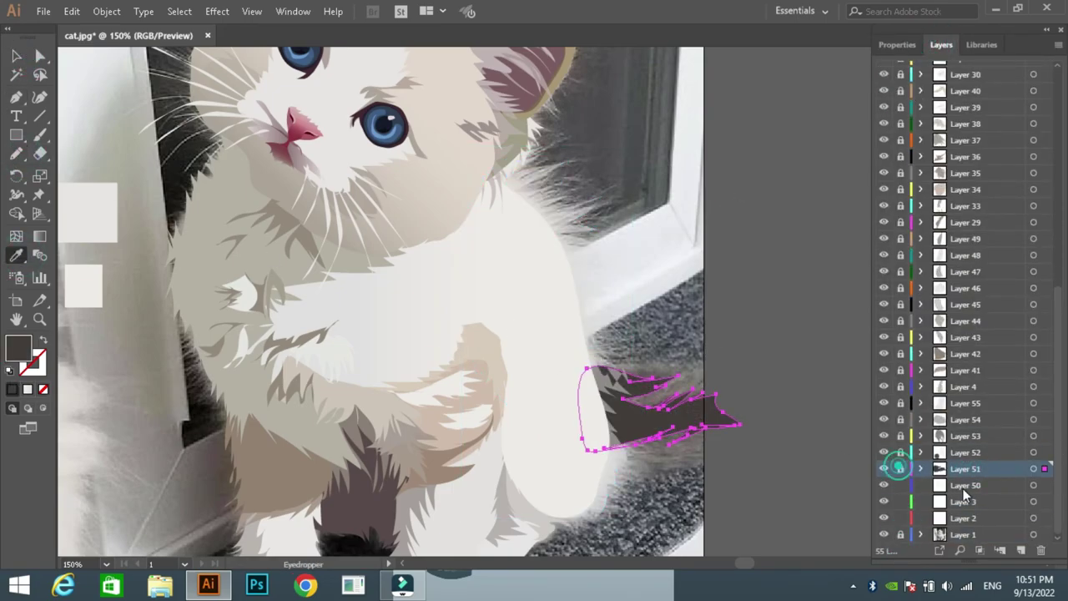
# On the next layer, trace another tail fur shape and fill it with a sampled dark colour
pyautogui.click(965, 485)
pyautogui.press('n')
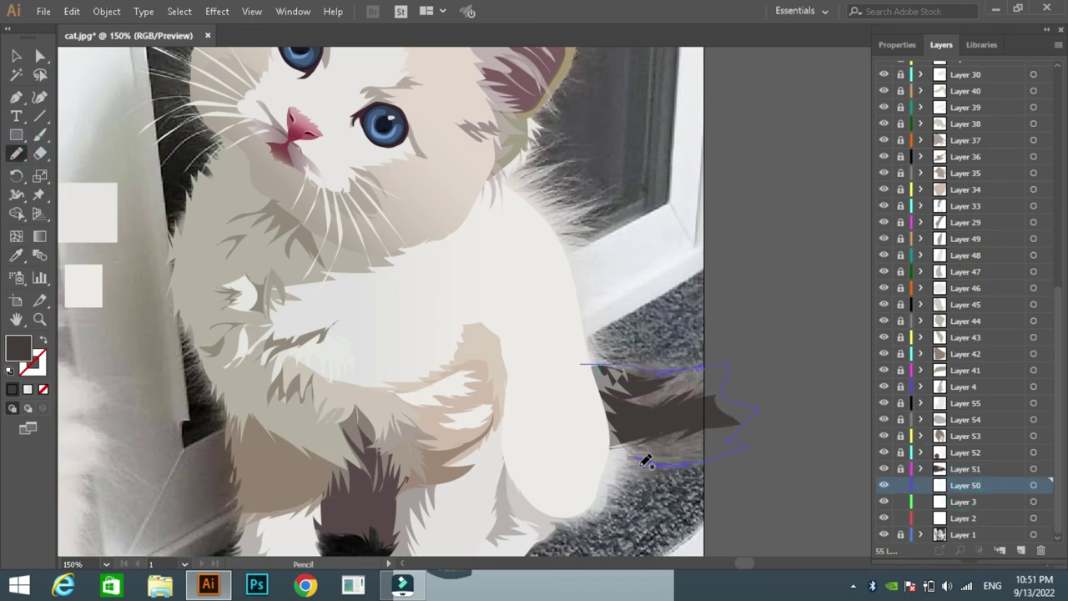
pyautogui.moveTo(648, 461); pyautogui.dragTo(581, 364)
pyautogui.press('i')
pyautogui.click(679, 409)
pyautogui.press('v')
pyautogui.click(734, 219)
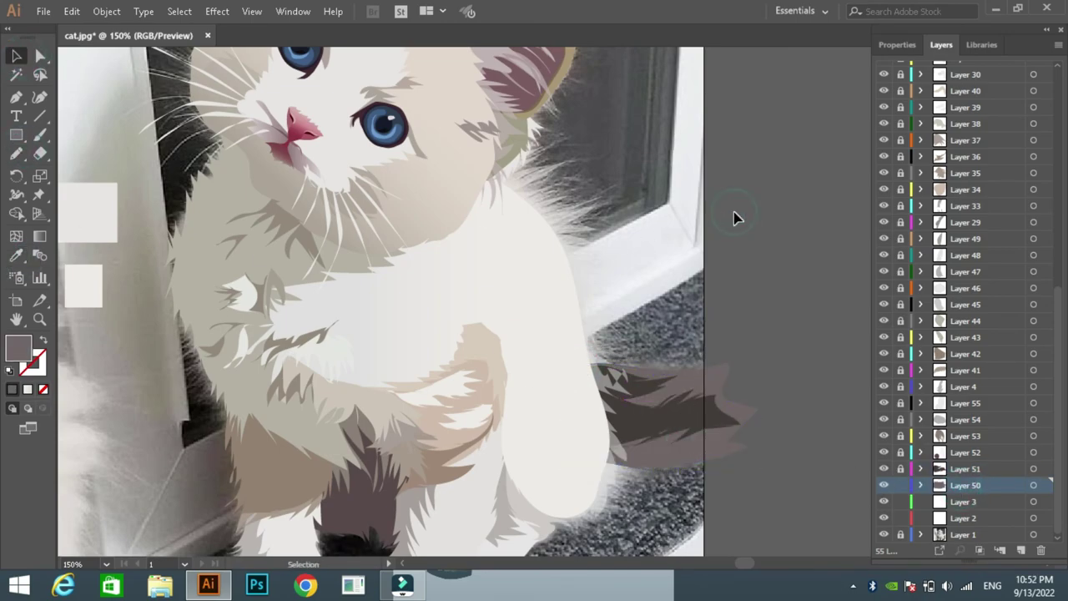
# Draw a stripe detail on the tail, lock its layer, and zoom out to 89%
pyautogui.press('n')
pyautogui.moveTo(692, 375)
pyautogui.mouseDown()
pyautogui.moveTo(651, 450)
pyautogui.moveTo(628, 455)
pyautogui.mouseUp()
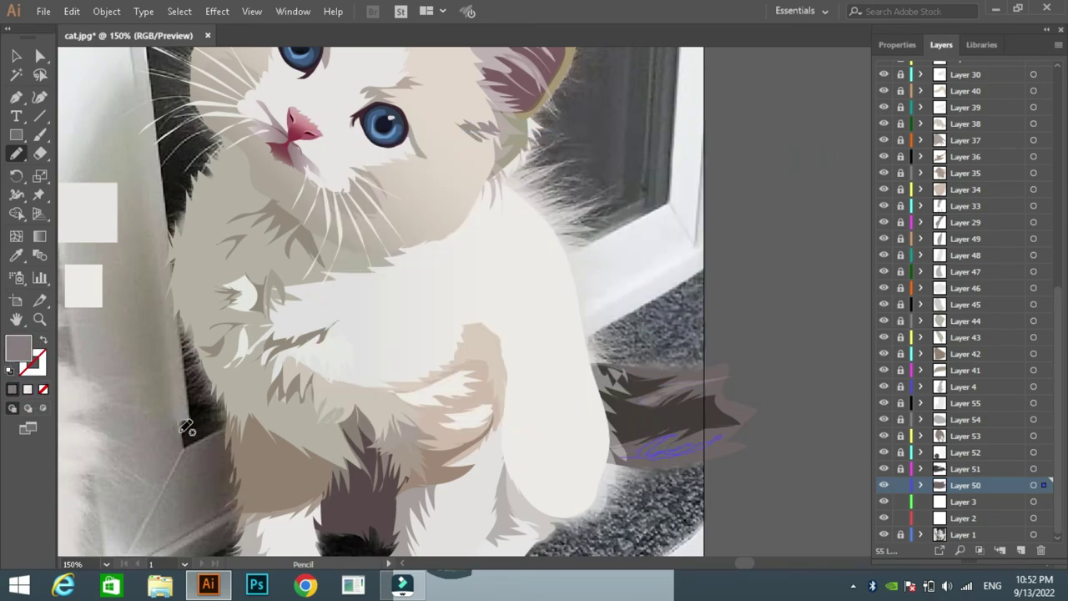
pyautogui.click(901, 485)
pyautogui.click(964, 501)
pyautogui.scroll(2, 505, 282)
pyautogui.scroll(2, 506, 282)
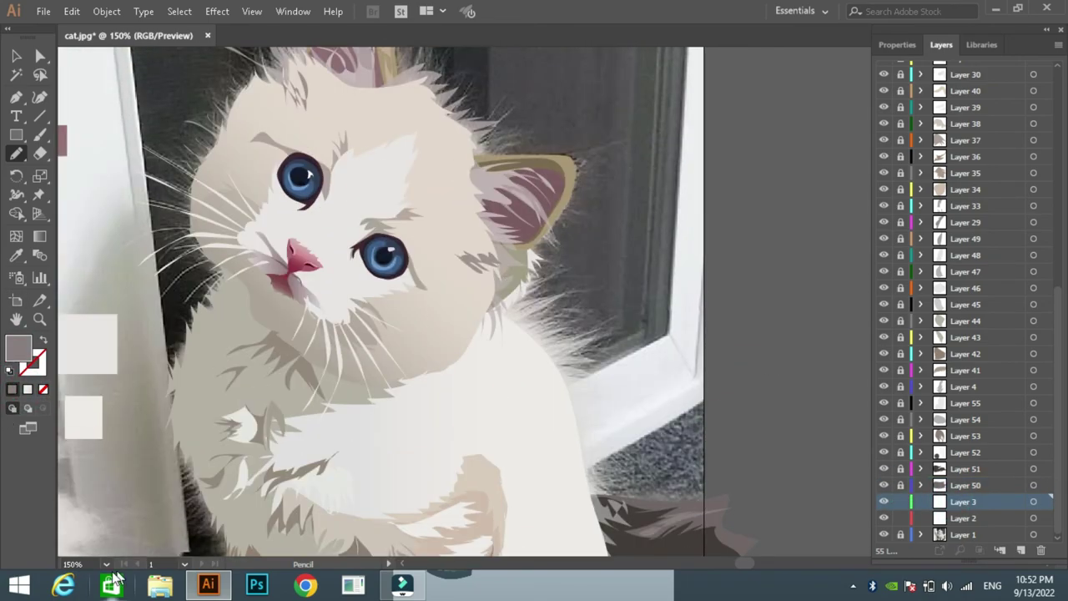
pyautogui.keyDown('alt'); pyautogui.scroll(-5, 668, 334); pyautogui.keyUp('alt')
pyautogui.scroll(8, 908, 336)
# Delete the leftover colour squares and hide the reference photo on Layer 1
pyautogui.press('v')
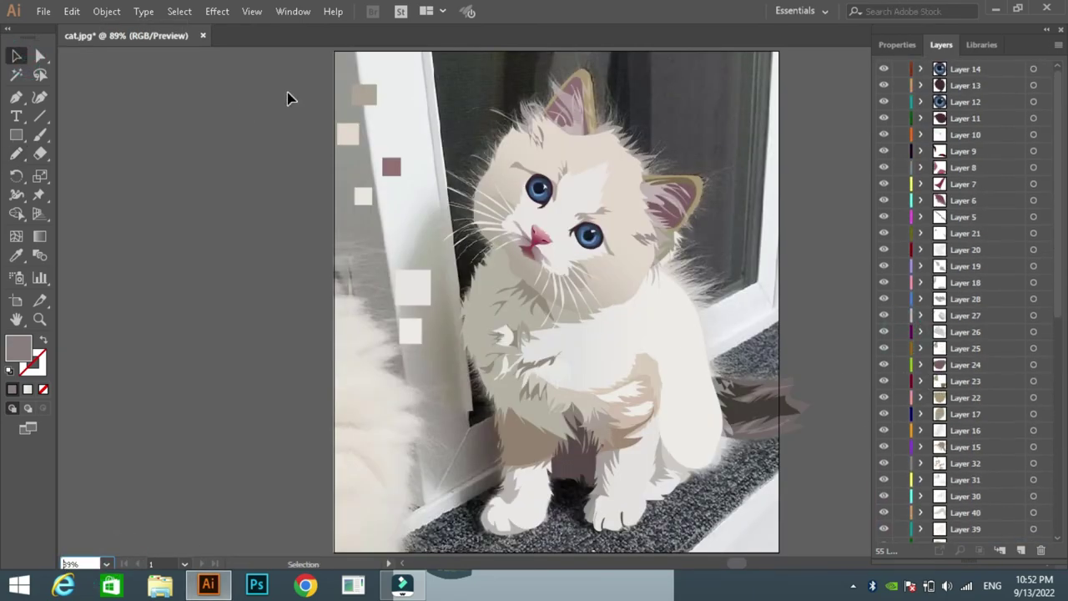
pyautogui.moveTo(287, 95); pyautogui.dragTo(432, 429)
pyautogui.press('Delete')
pyautogui.scroll(-5, 927, 409)
pyautogui.click(884, 534)
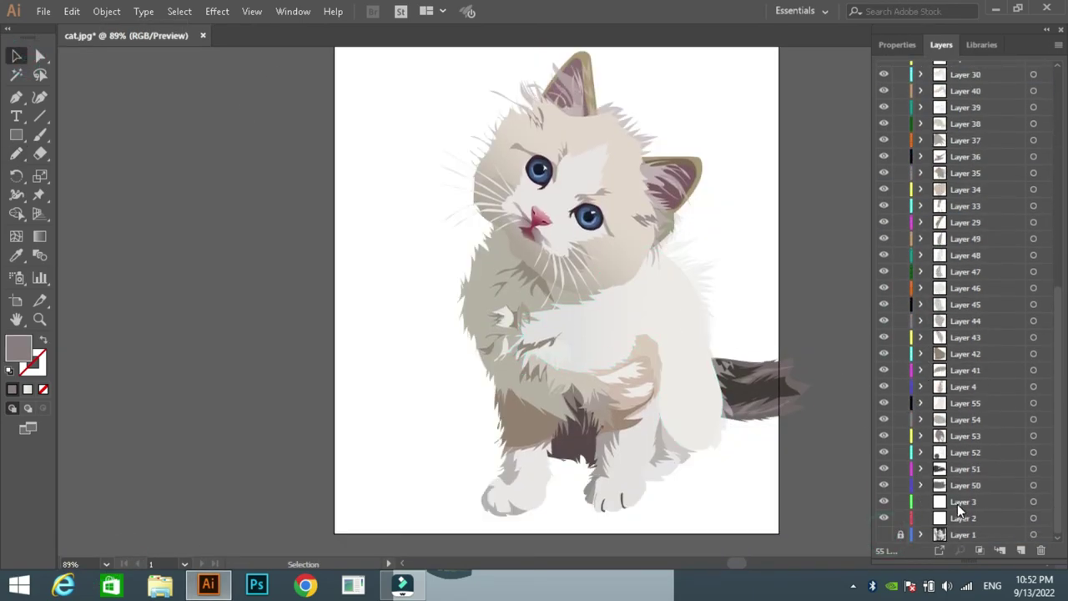
# Draw a rectangle covering the whole artboard on Layer 3 and fill it dark maroon
pyautogui.click(964, 501)
pyautogui.press('m')
pyautogui.moveTo(335, 51); pyautogui.dragTo(776, 551)
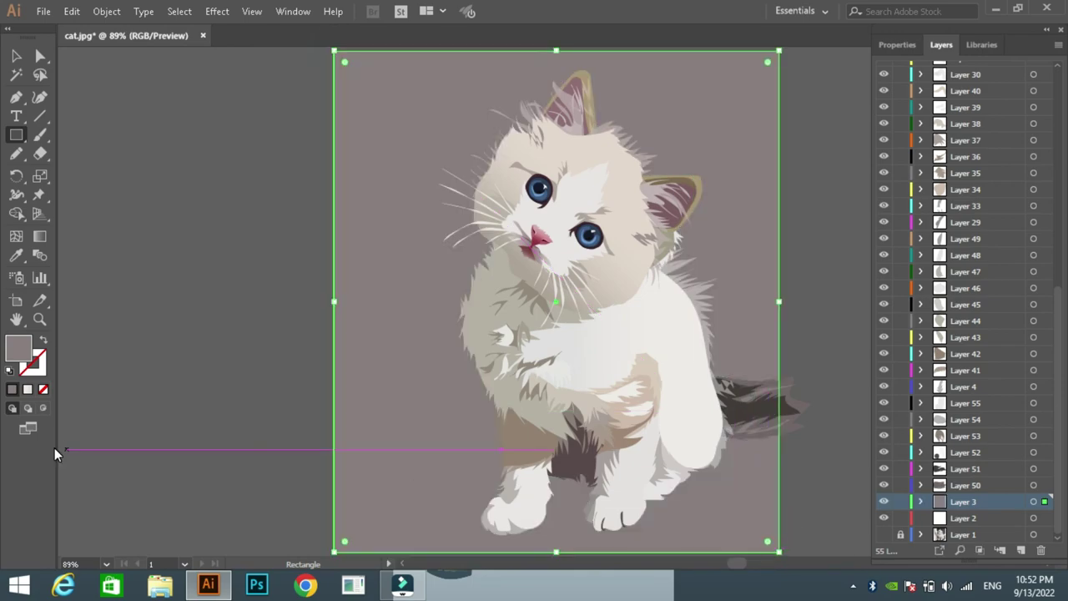
pyautogui.doubleClick(18, 349)
pyautogui.click(408, 315)
pyautogui.click(699, 192)
pyautogui.doubleClick(20, 349)
pyautogui.click(422, 351)
pyautogui.click(699, 192)
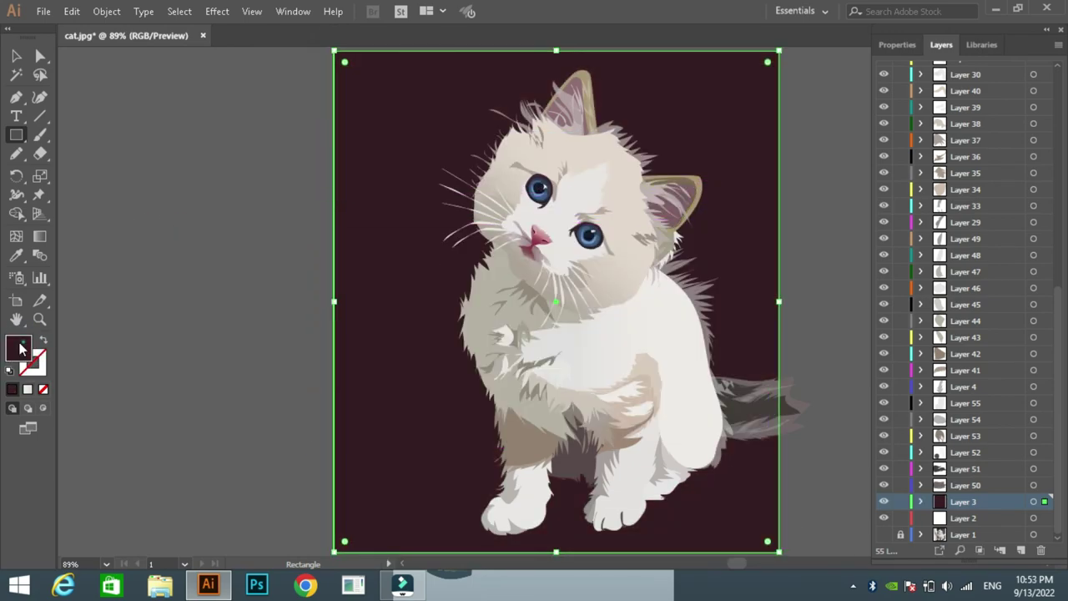
# Give the background a dark-maroon-to-light linear gradient at 180° with an adjusted midpoint
pyautogui.click(27, 389)
pyautogui.doubleClick(628, 239)
pyautogui.click(699, 191)
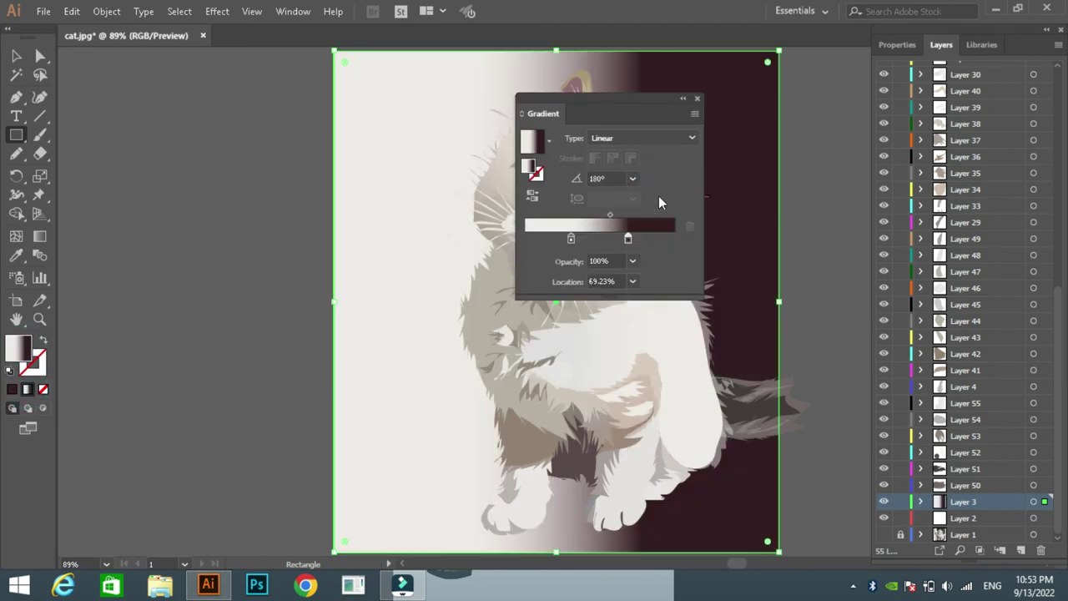
pyautogui.click(633, 178)
pyautogui.moveTo(571, 238); pyautogui.dragTo(524, 238)
pyautogui.moveTo(595, 214); pyautogui.dragTo(558, 214)
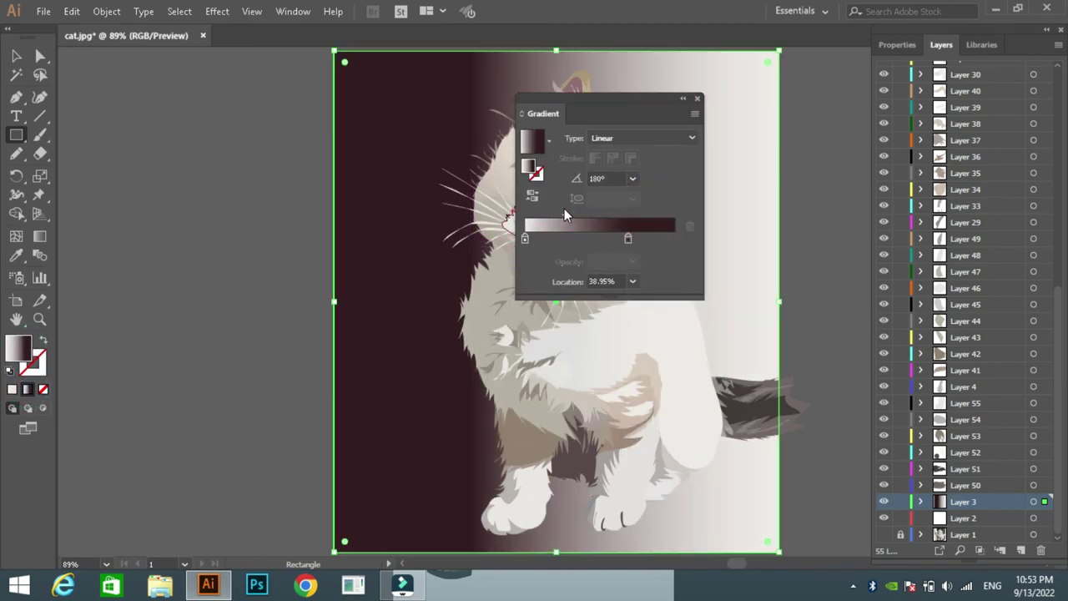
pyautogui.click(698, 98)
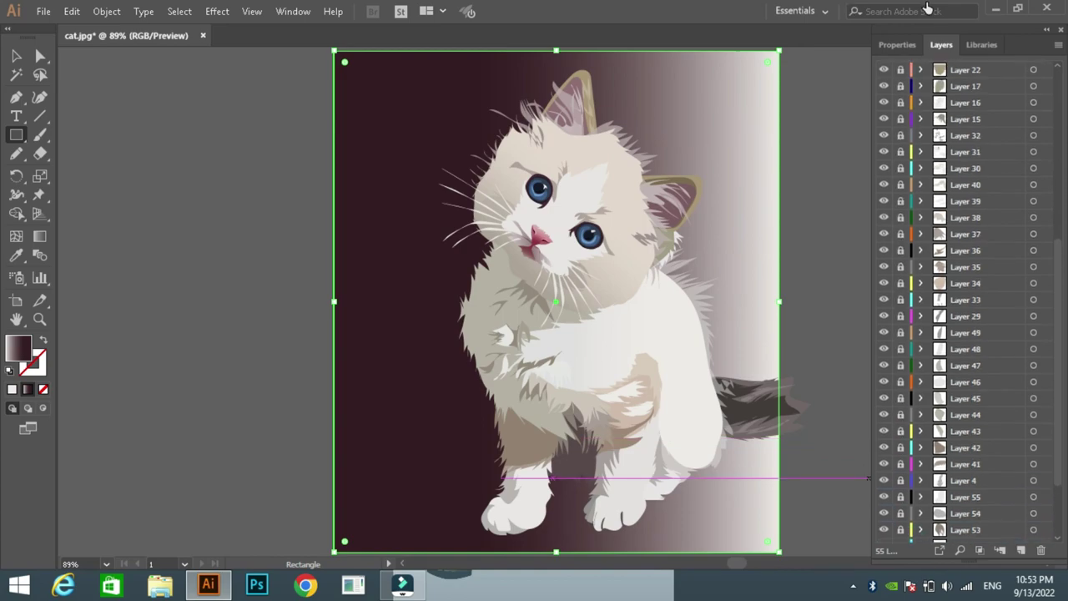
pyautogui.moveTo(900, 517); pyautogui.dragTo(897, 221)
# On Layer 3, pencil-trace a shadow shape along the kitten's paws and left side
pyautogui.scroll(-5, 959, 333)
pyautogui.click(968, 502)
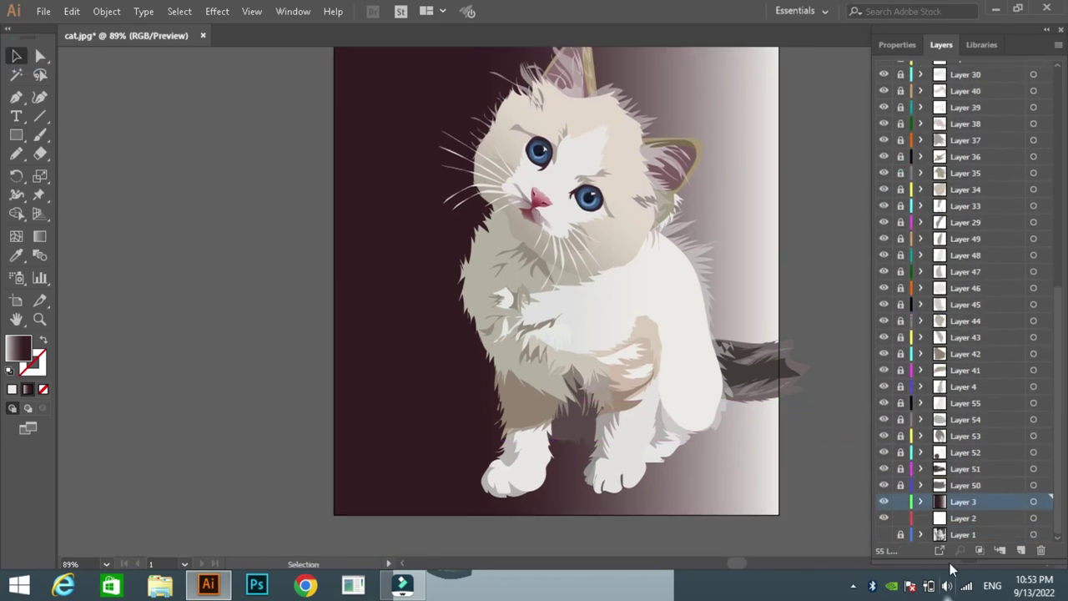
pyautogui.click(16, 97)
pyautogui.press('n')
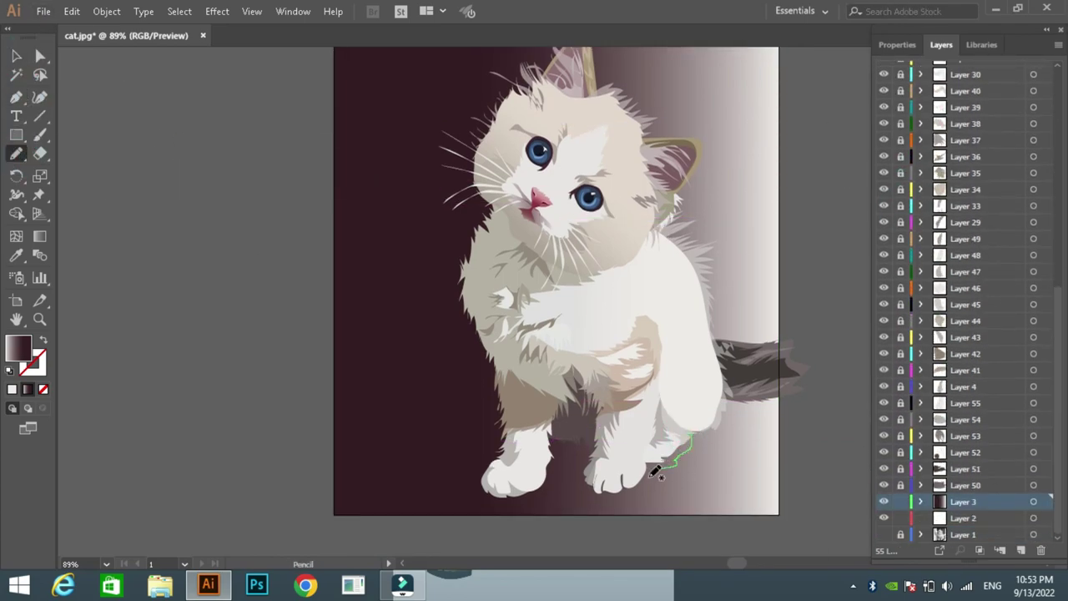
pyautogui.moveTo(559, 457); pyautogui.dragTo(494, 503)
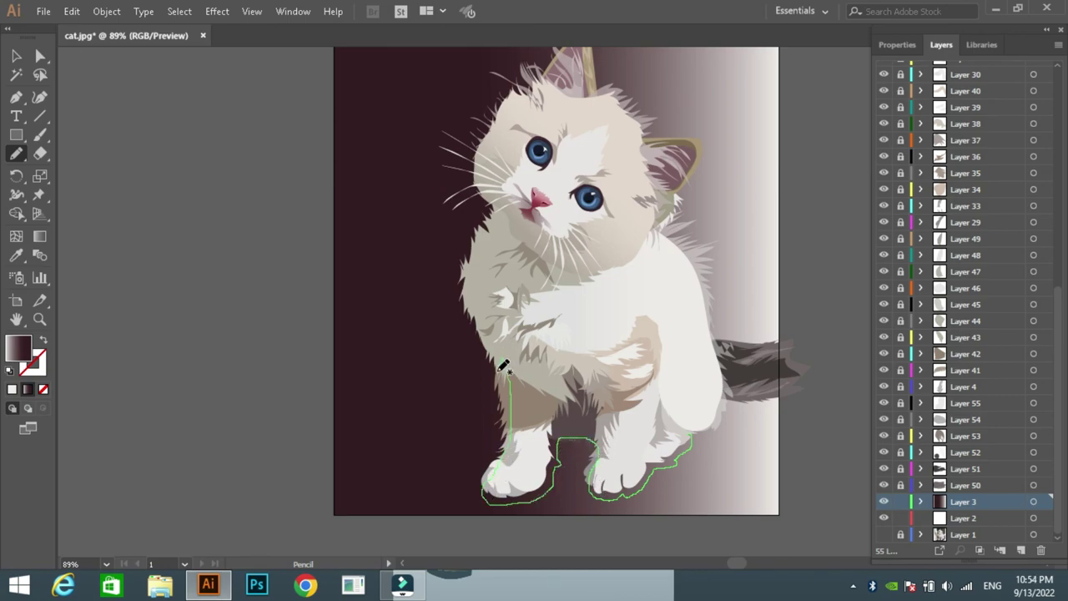
pyautogui.moveTo(504, 369)
pyautogui.mouseDown()
pyautogui.moveTo(457, 284)
pyautogui.moveTo(483, 201)
pyautogui.mouseUp()
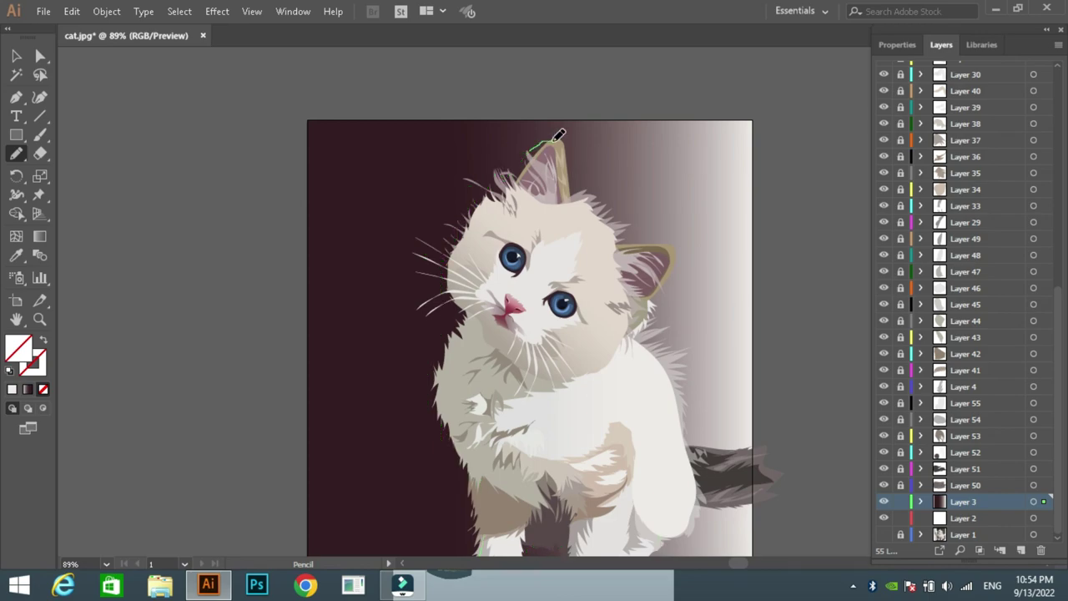
# Fill the shadow shape with dark maroon and deselect it
pyautogui.doubleClick(19, 347)
pyautogui.click(444, 361)
pyautogui.click(700, 192)
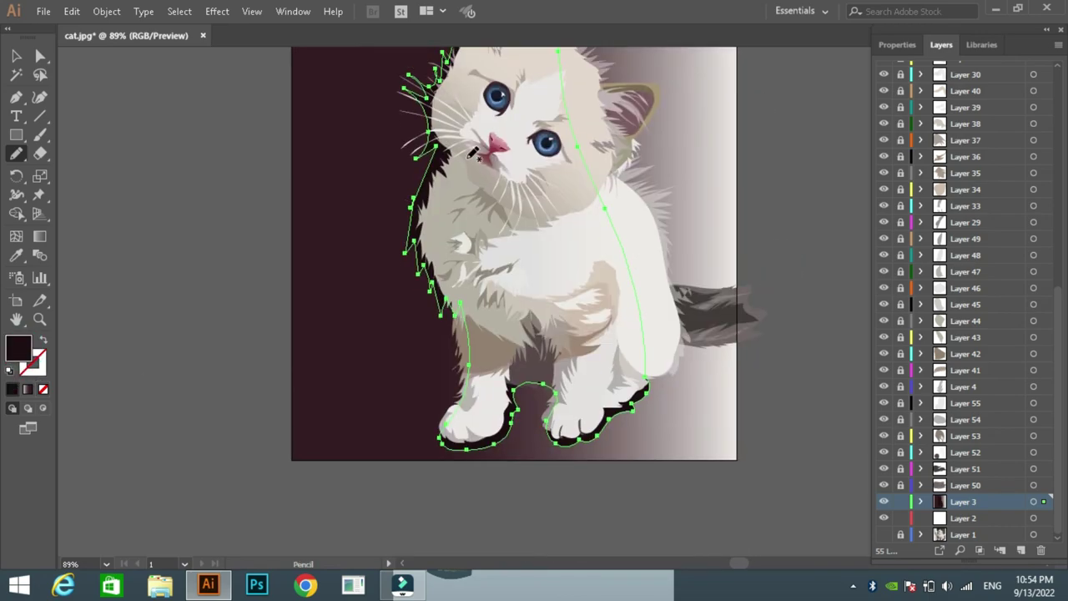
pyautogui.press('v')
pyautogui.click(898, 45)
pyautogui.click(835, 183)
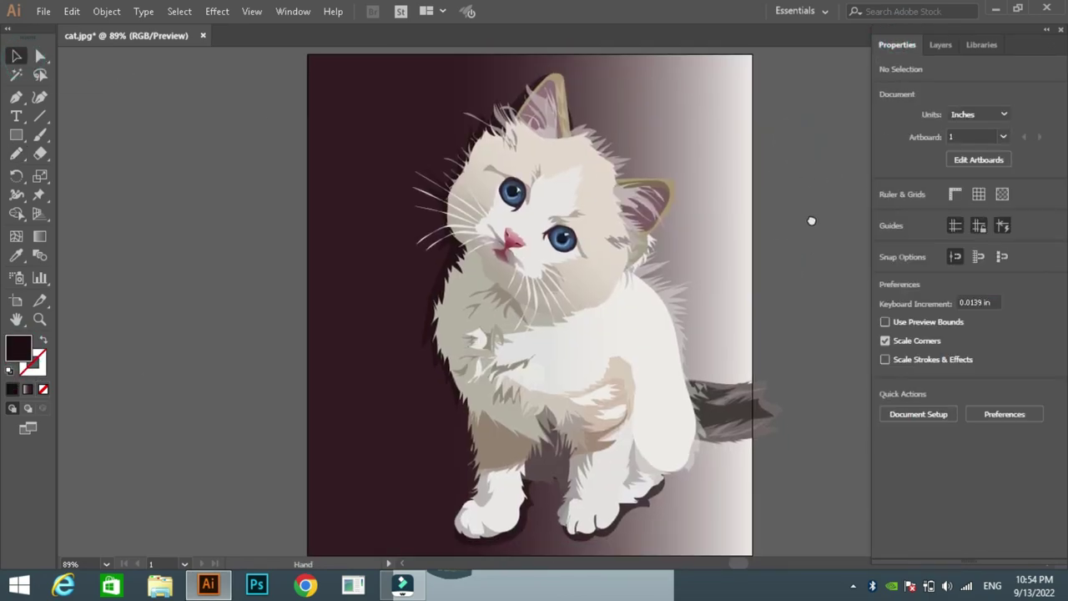
pyautogui.moveTo(811, 222); pyautogui.dragTo(811, 218)
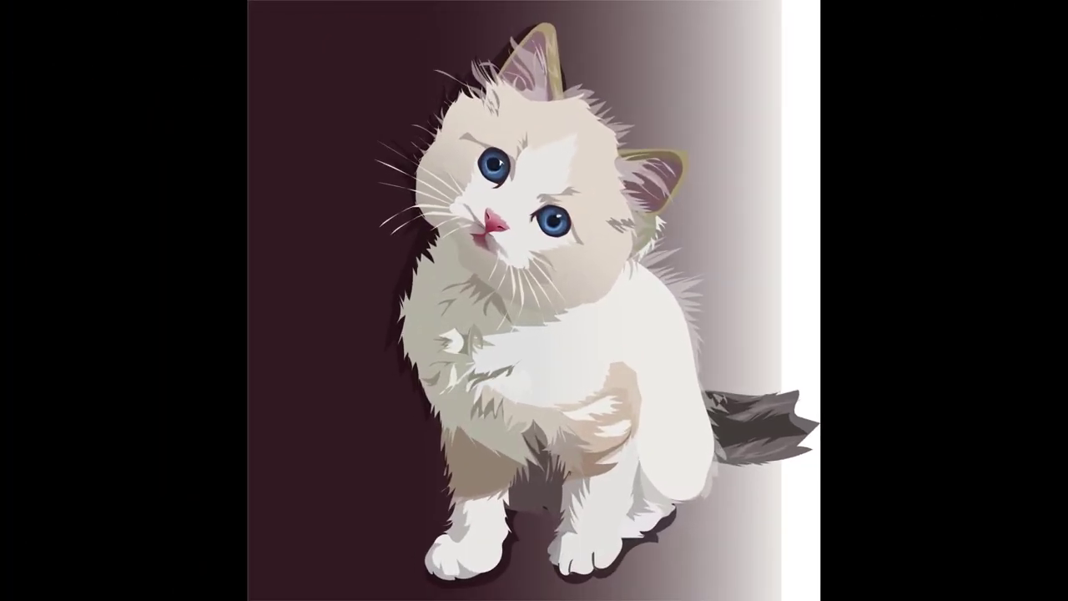